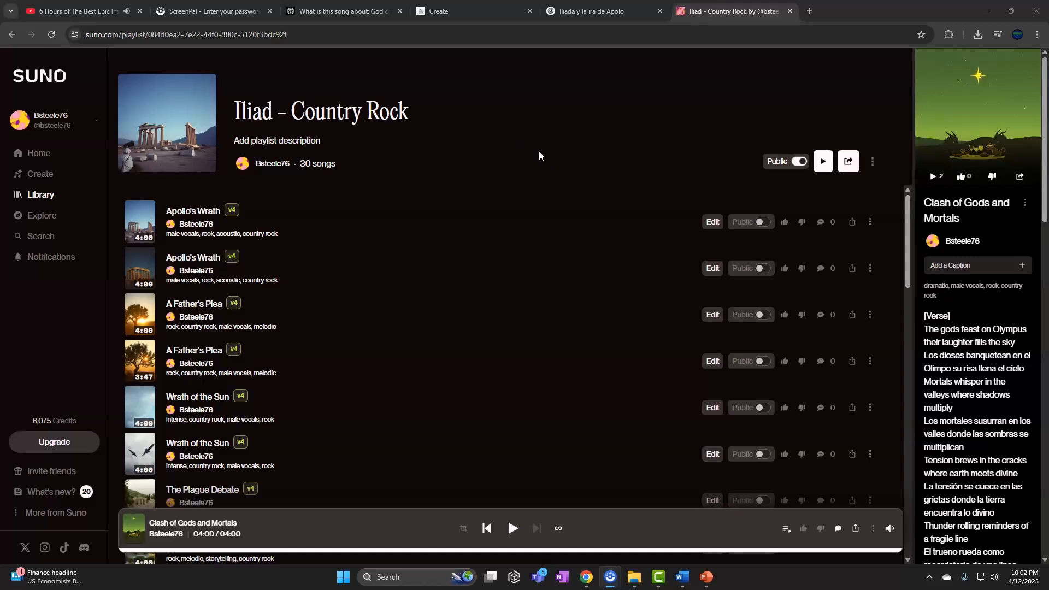
# Step: Examine ChatGPT's explanation of the story behind the song and return to the Suno playlist Iliad - Country Rock
pyautogui.click(589, 12)
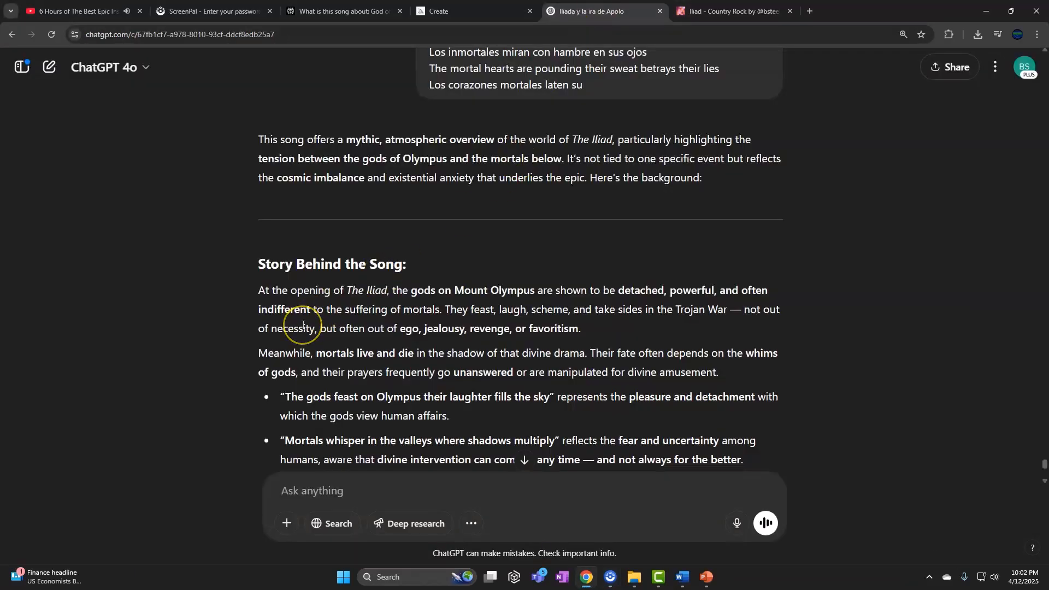
pyautogui.scroll(-4, 303, 325)
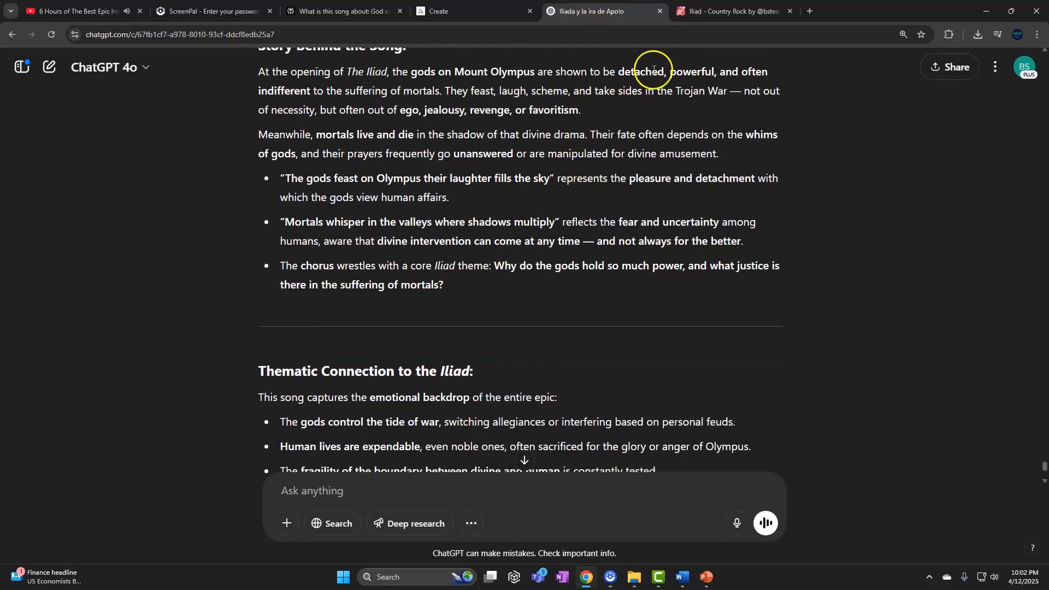
pyautogui.click(694, 12)
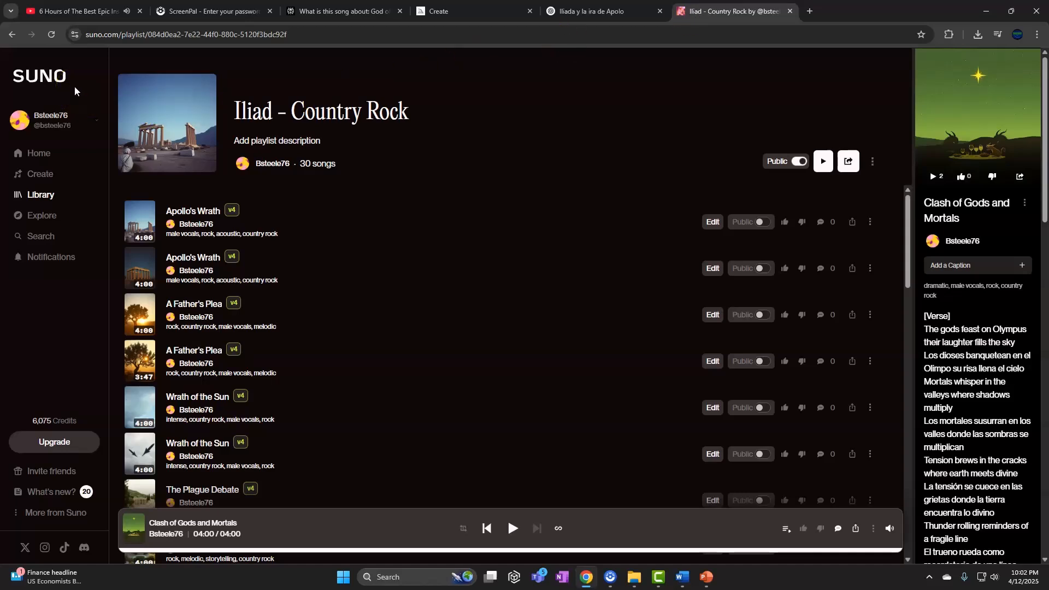
# Step: Switch to the Iliad document in Word, maximize it and go to the start of the Chapter 1 Song and Prompt list
pyautogui.click(683, 578)
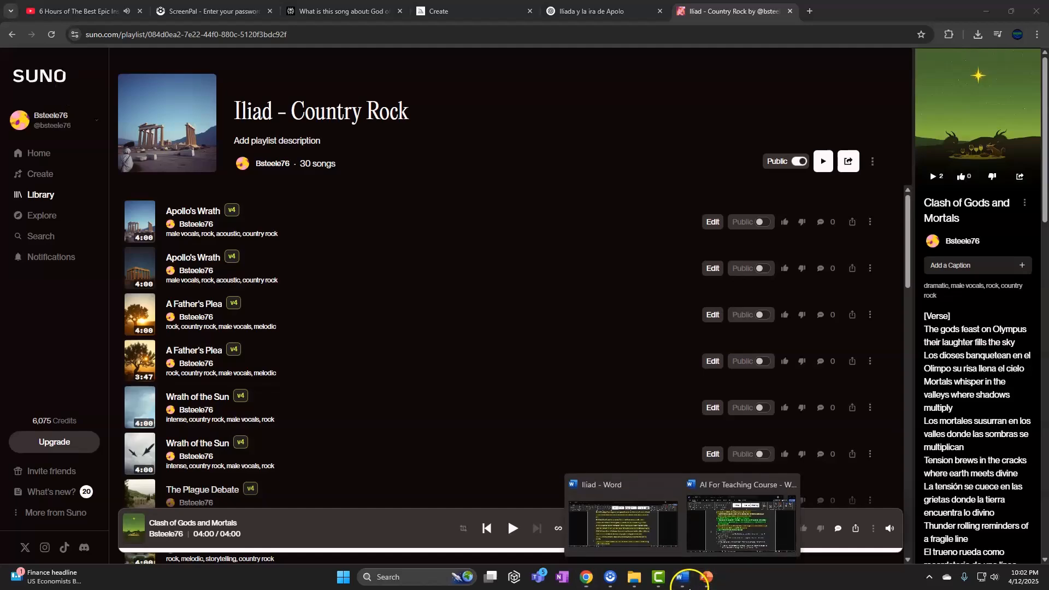
pyautogui.click(634, 524)
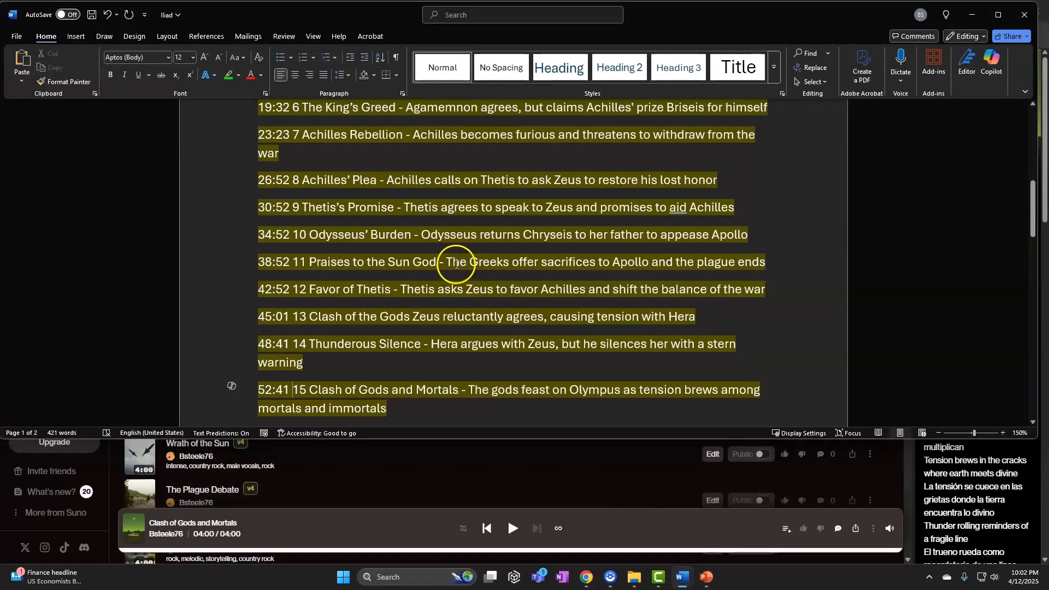
pyautogui.click(998, 15)
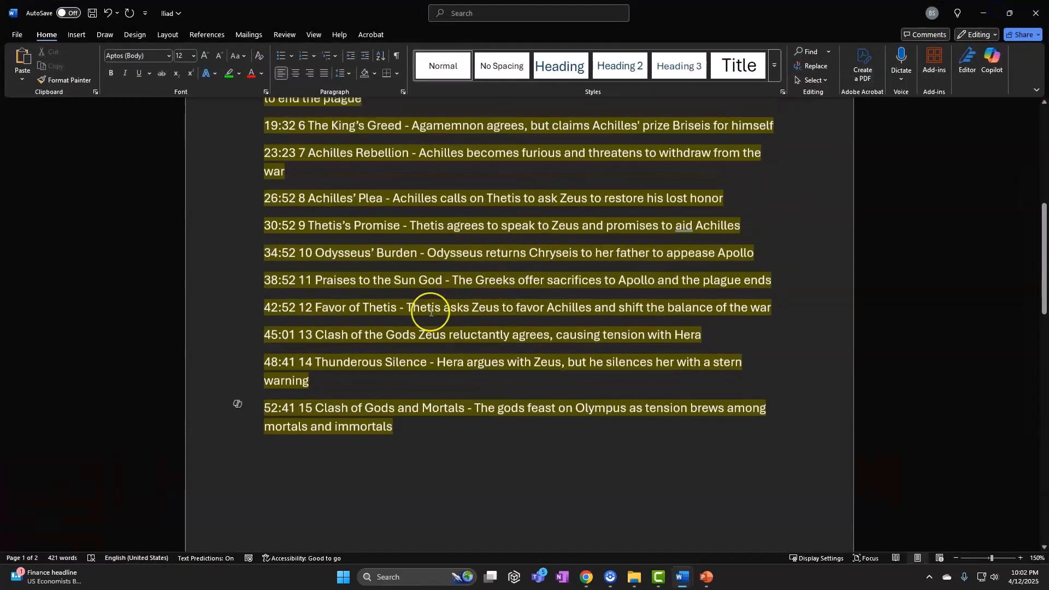
pyautogui.scroll(5, 431, 311)
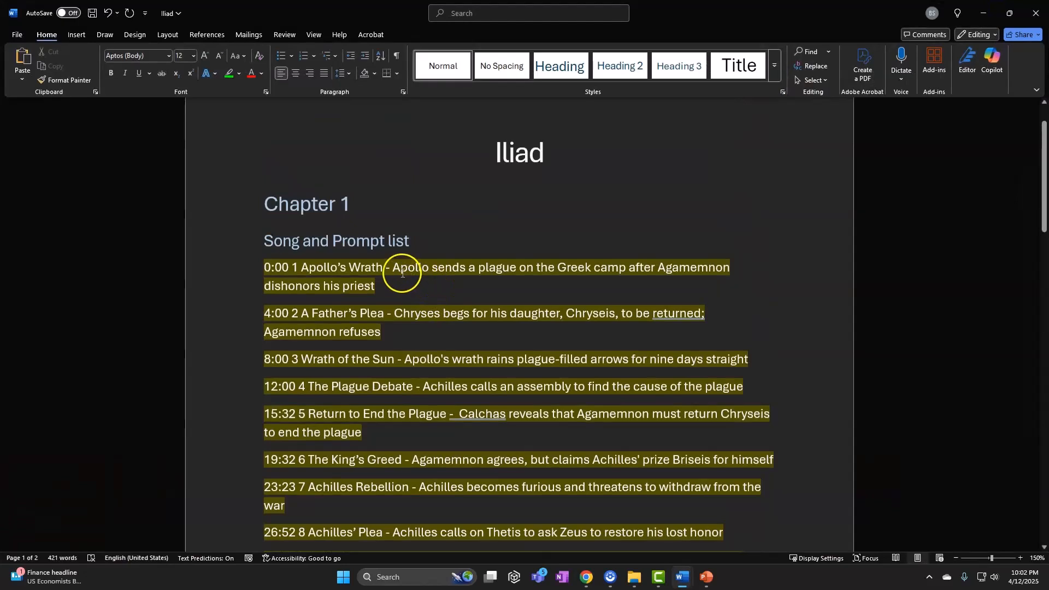
# Step: Select the title "Apollo's Wrath" in the first song entry and go back to the Suno playlist
pyautogui.click(396, 275)
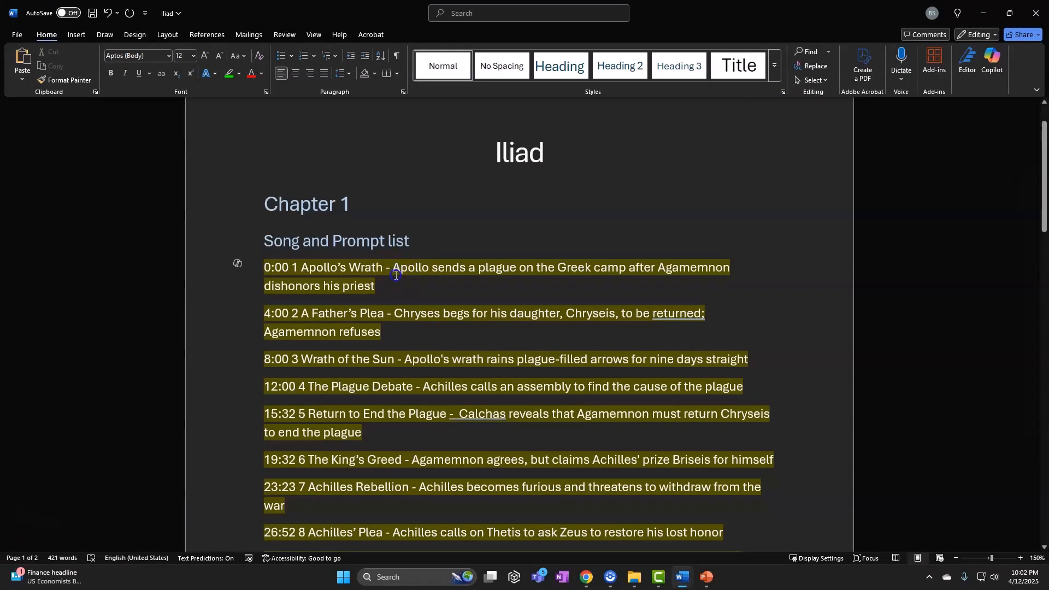
pyautogui.moveTo(396, 276); pyautogui.dragTo(377, 286)
pyautogui.click(316, 288)
pyautogui.moveTo(301, 268); pyautogui.dragTo(387, 268)
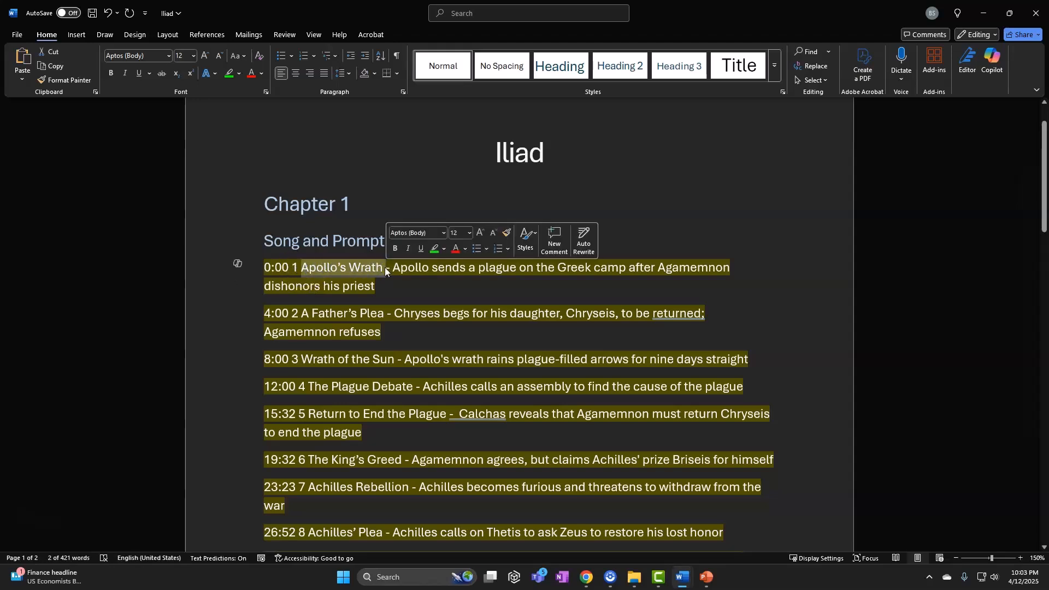
pyautogui.click(982, 18)
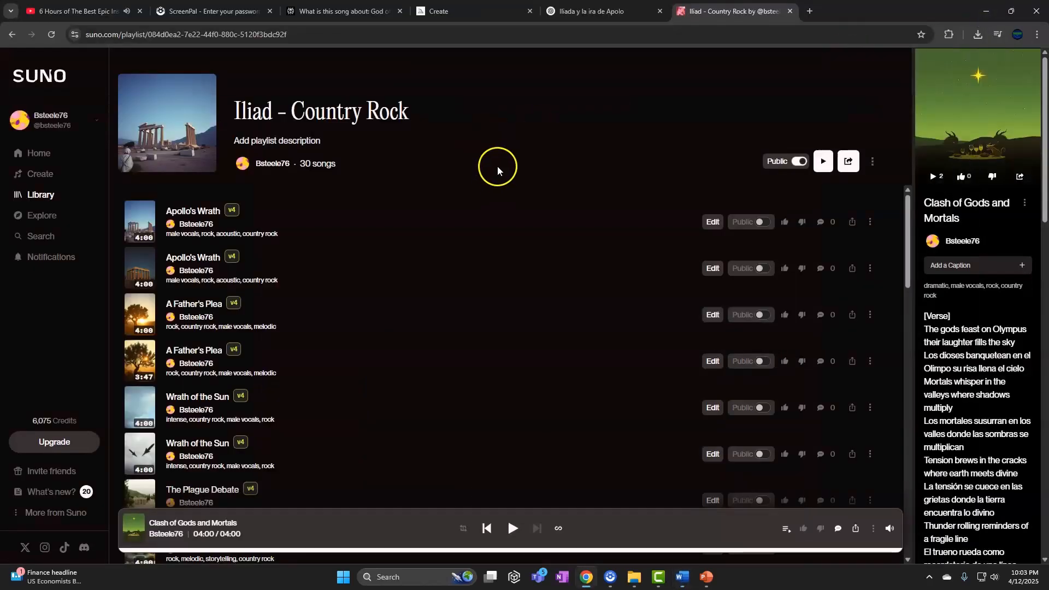
# Step: Look over the Iliad-themed images in Midjourney and return to the Suno playlist
pyautogui.click(494, 11)
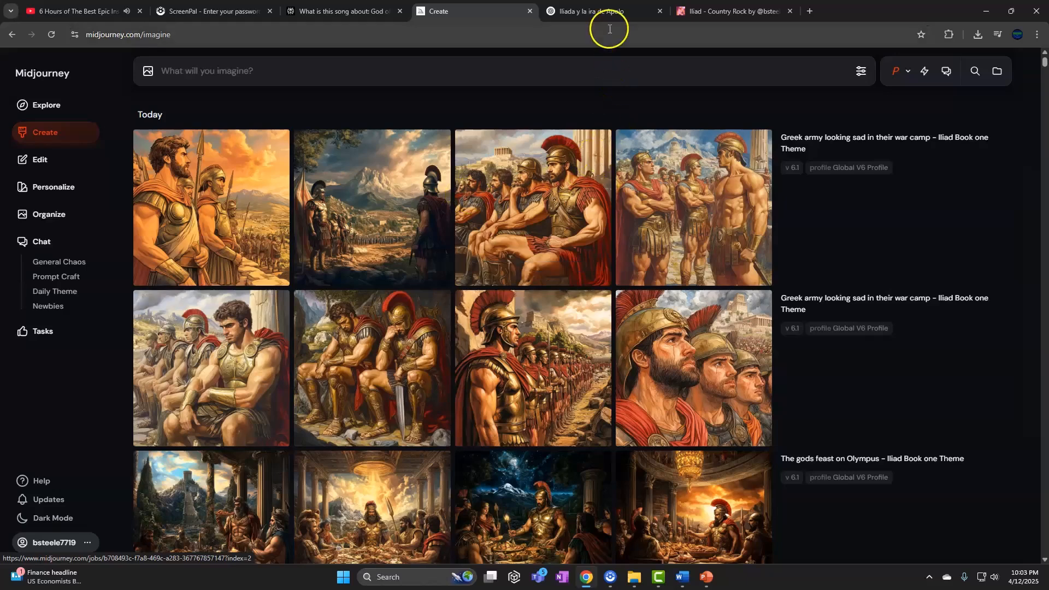
pyautogui.click(606, 12)
pyautogui.hotkey('ctrl', 'Tab')
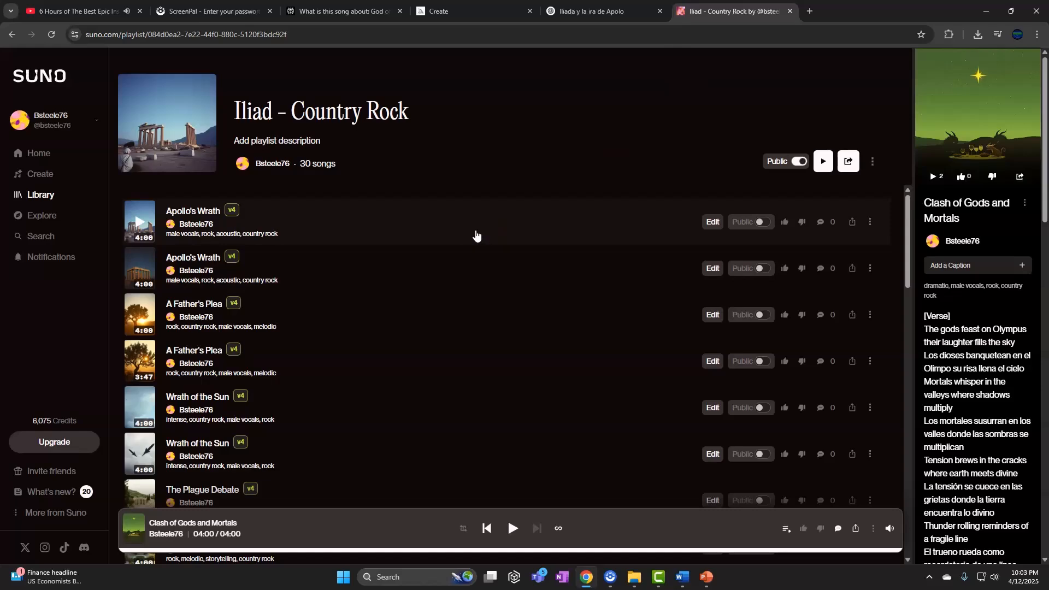
# Step: Switch to File Explorer and open the MP3 folder to review the numbered and titled song files
pyautogui.click(633, 576)
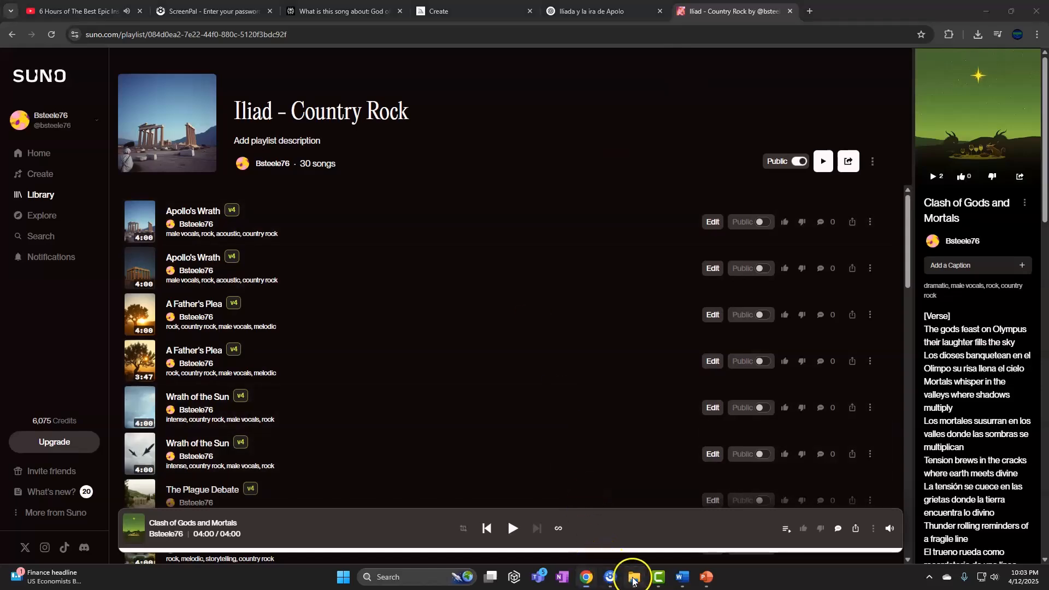
pyautogui.doubleClick(359, 152)
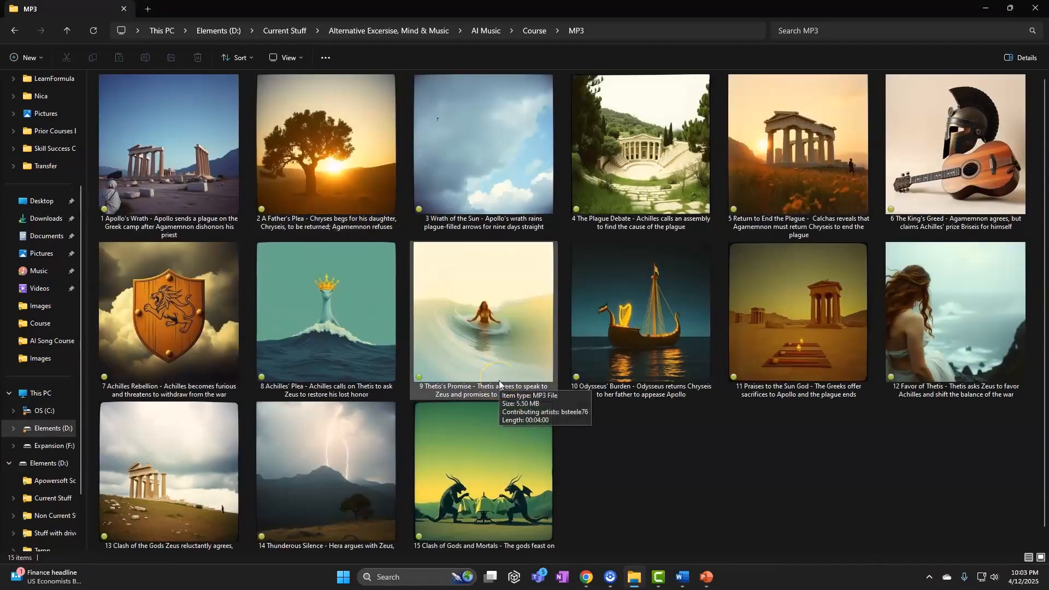
pyautogui.click(200, 202)
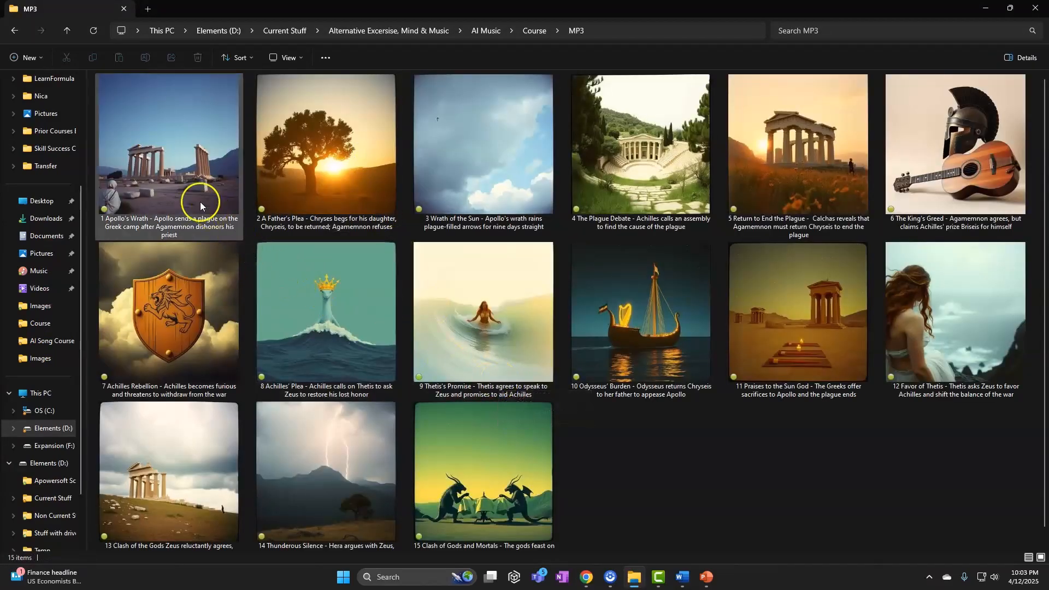
# Step: Check the song timeline in Camtasia and compare it with the time stamps of songs 1 to 5 in the Iliad Word document
pyautogui.click(659, 577)
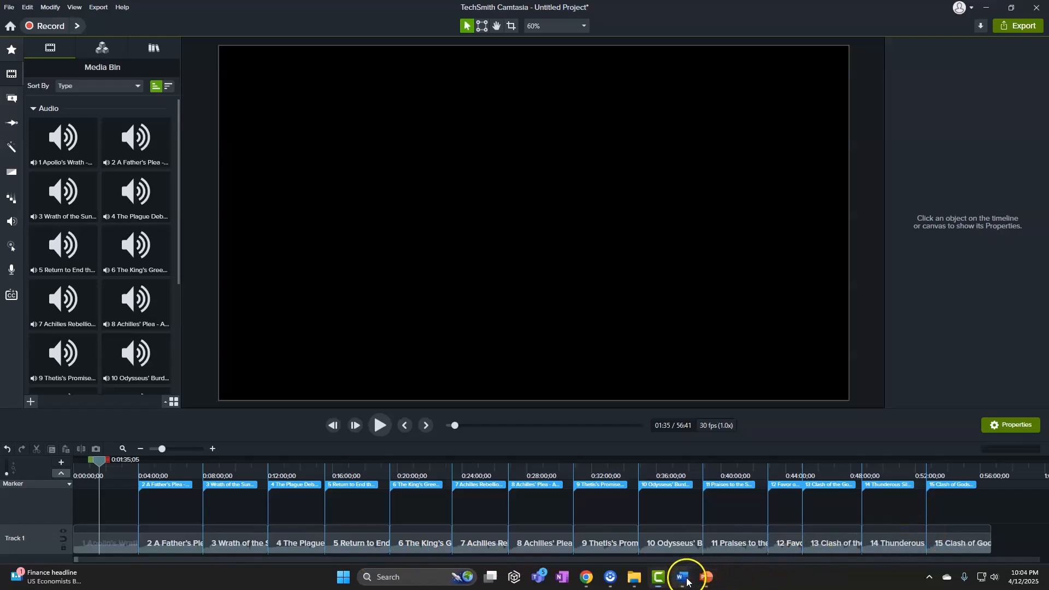
pyautogui.moveTo(687, 581)
pyautogui.click(647, 528)
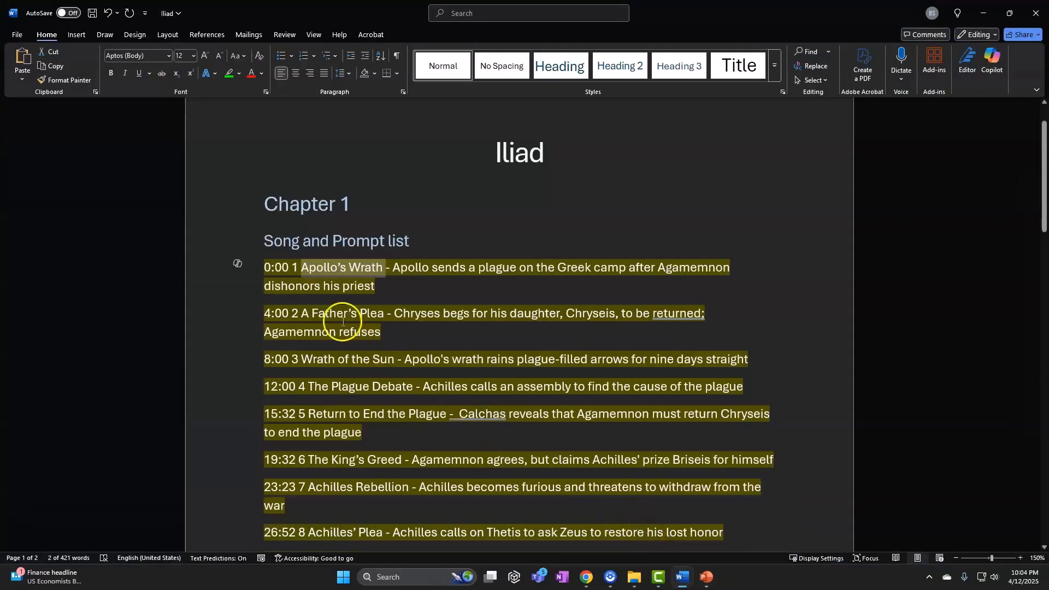
pyautogui.click(314, 332)
pyautogui.scroll(-3, 310, 334)
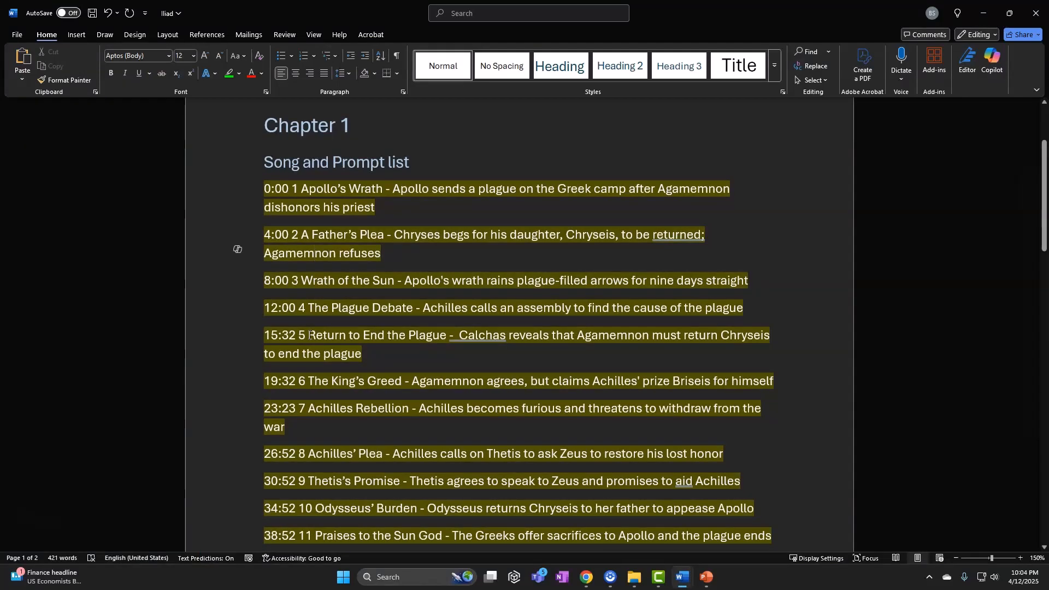
pyautogui.click(293, 187)
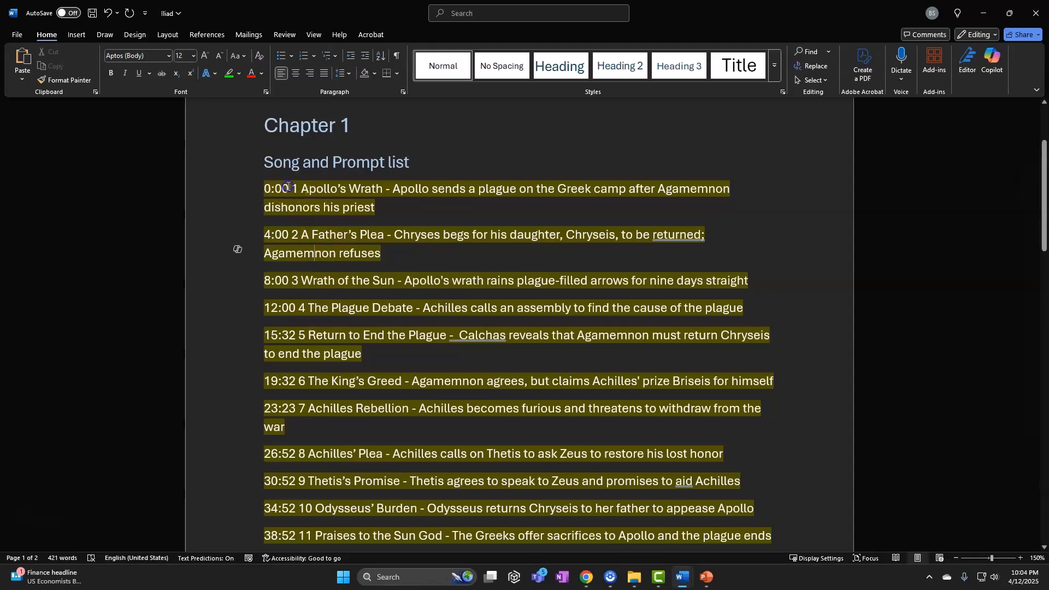
pyautogui.click(290, 235)
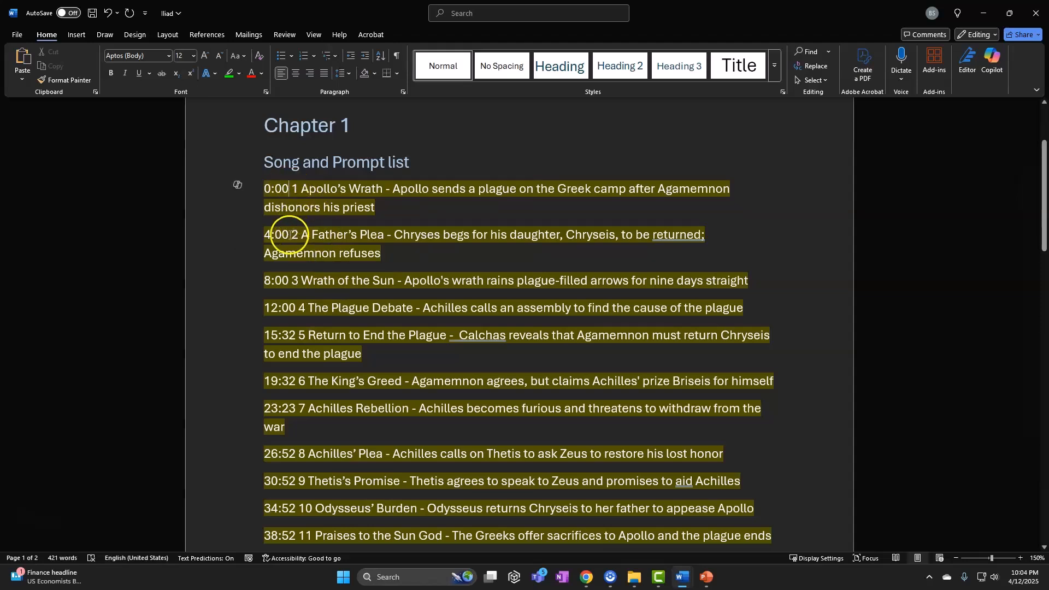
pyautogui.click(289, 280)
pyautogui.click(295, 311)
pyautogui.click(296, 331)
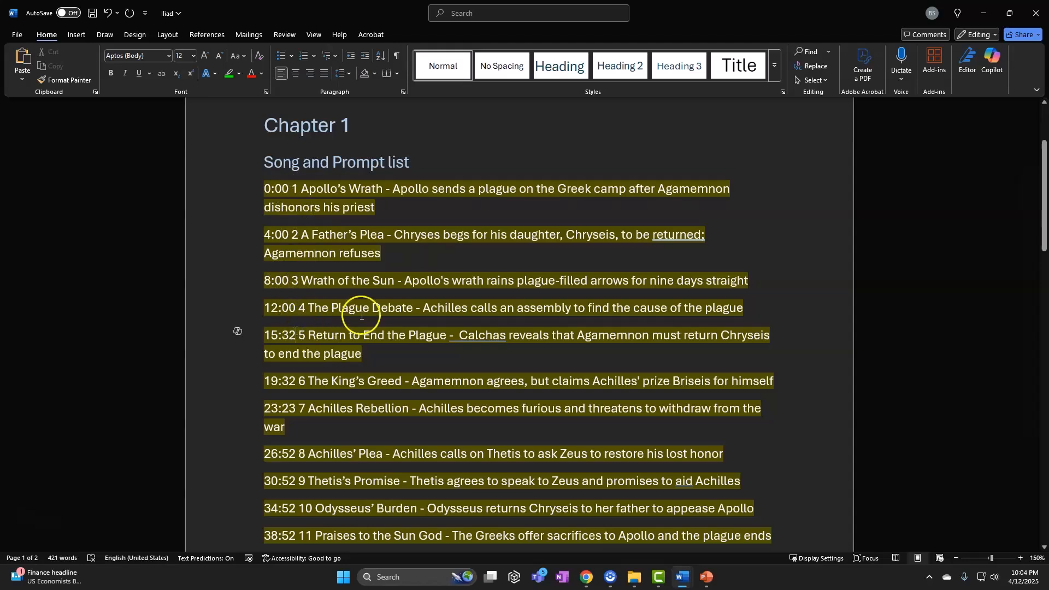
# Step: Return to Camtasia and move the playhead to the "2 A Father's Plea" marker, at about 4:02
pyautogui.click(986, 16)
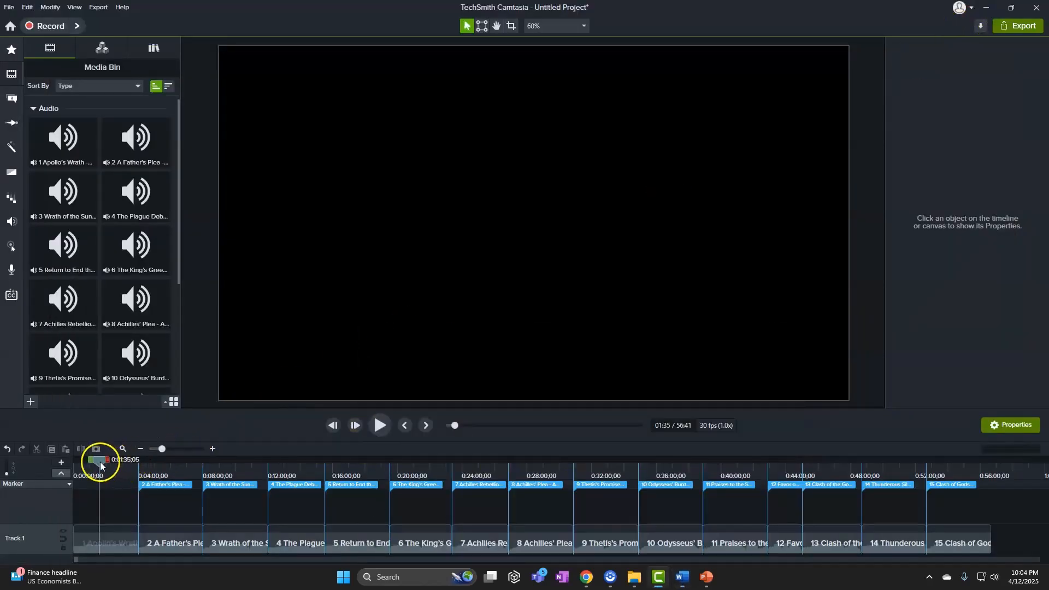
pyautogui.moveTo(100, 461); pyautogui.dragTo(138, 492)
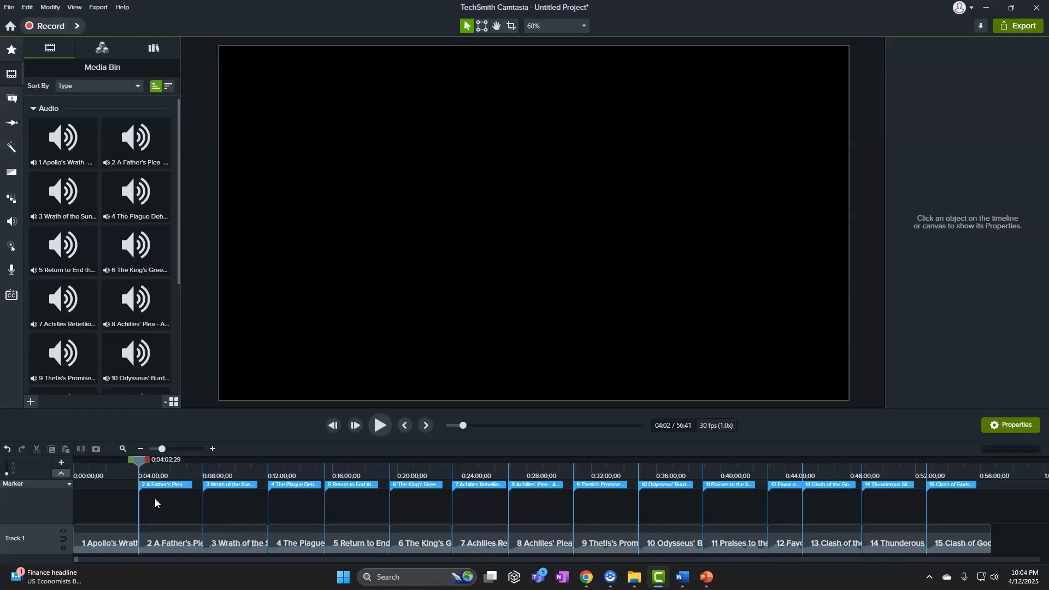
# Step: Switch to File Explorer, open the Images folder inside Course and browse the song images through to song 15
pyautogui.click(634, 577)
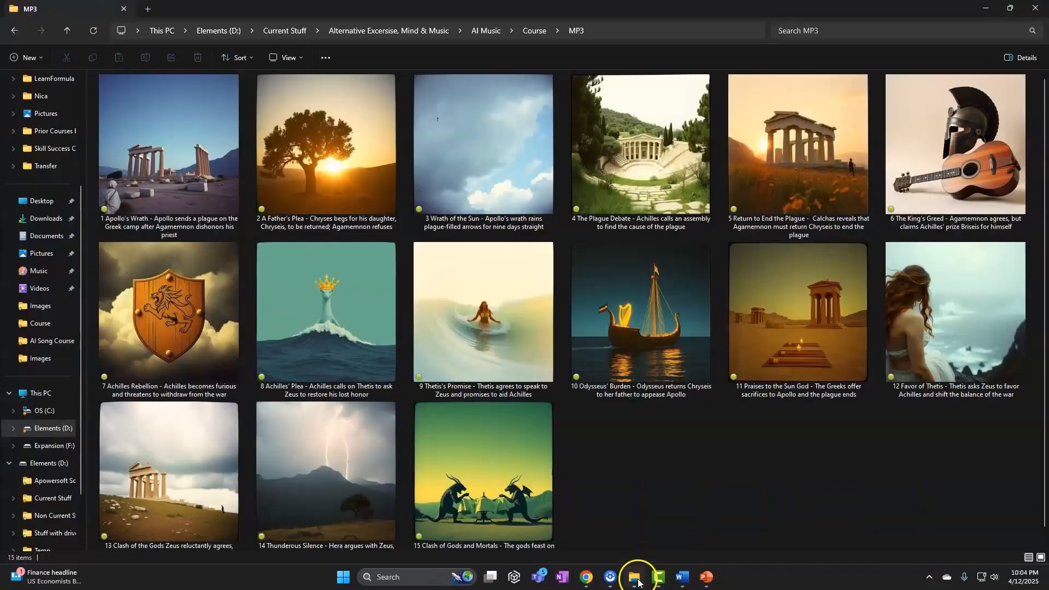
pyautogui.click(538, 30)
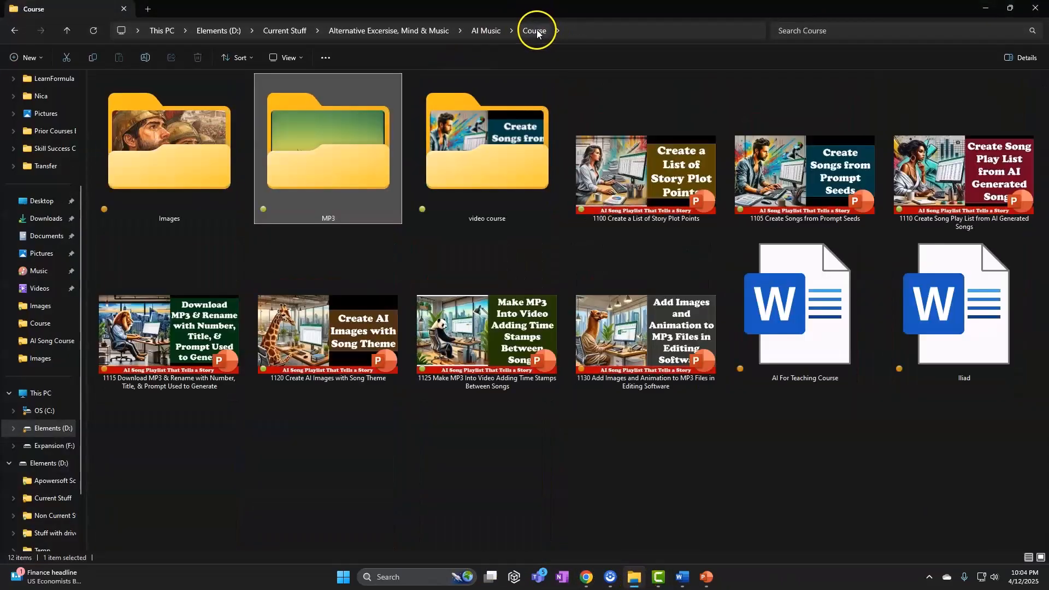
pyautogui.doubleClick(210, 129)
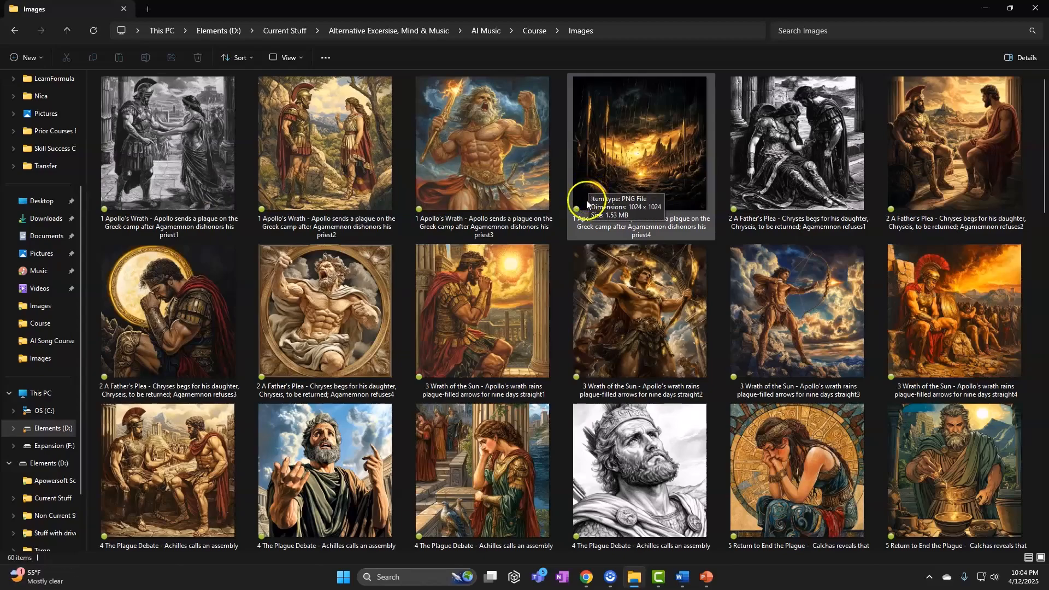
pyautogui.scroll(-3, 587, 202)
pyautogui.scroll(-18, 587, 206)
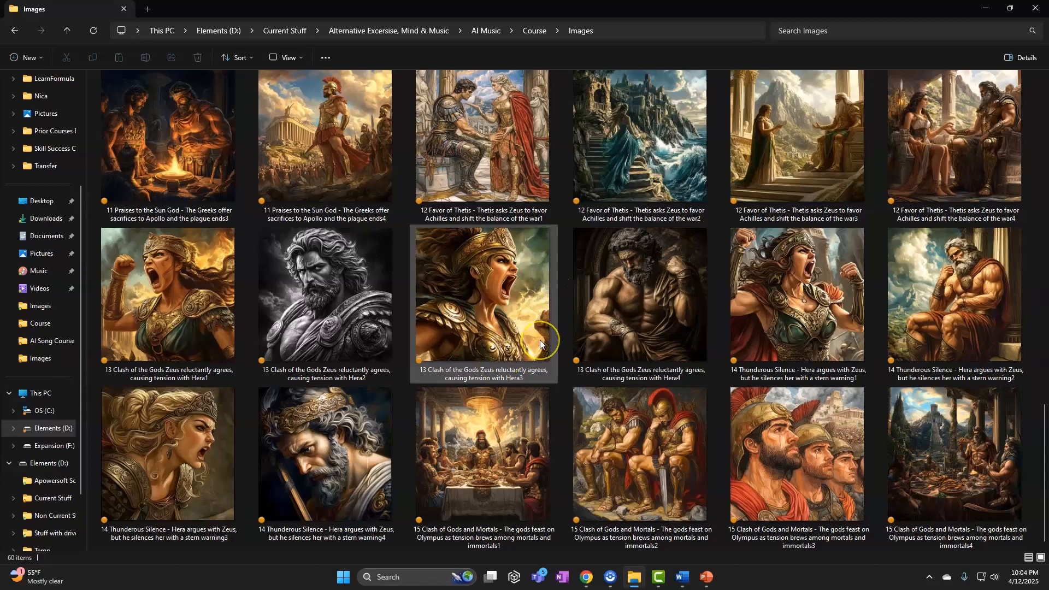
# Step: Examine the four images each for songs 13 Clash of the Gods and 14 Thunderous Silence, selecting them one by one
pyautogui.click(216, 296)
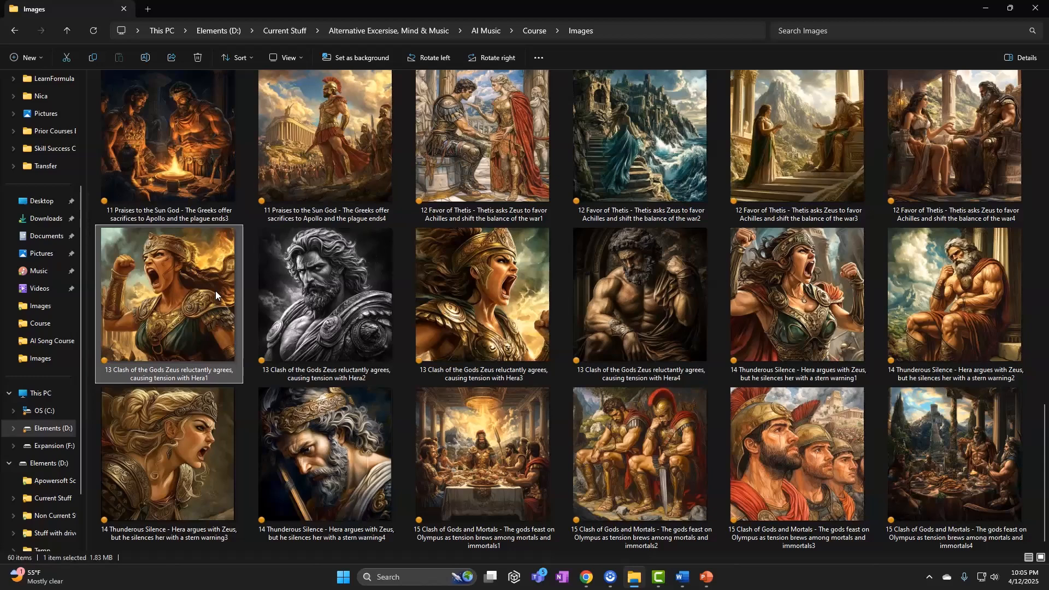
pyautogui.click(191, 289)
pyautogui.click(277, 282)
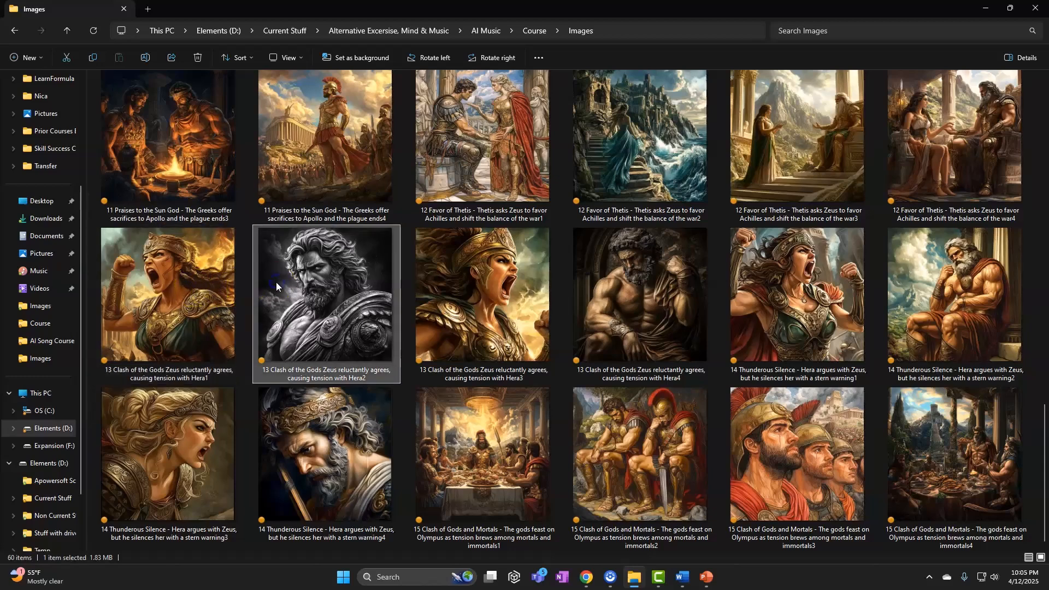
pyautogui.click(440, 279)
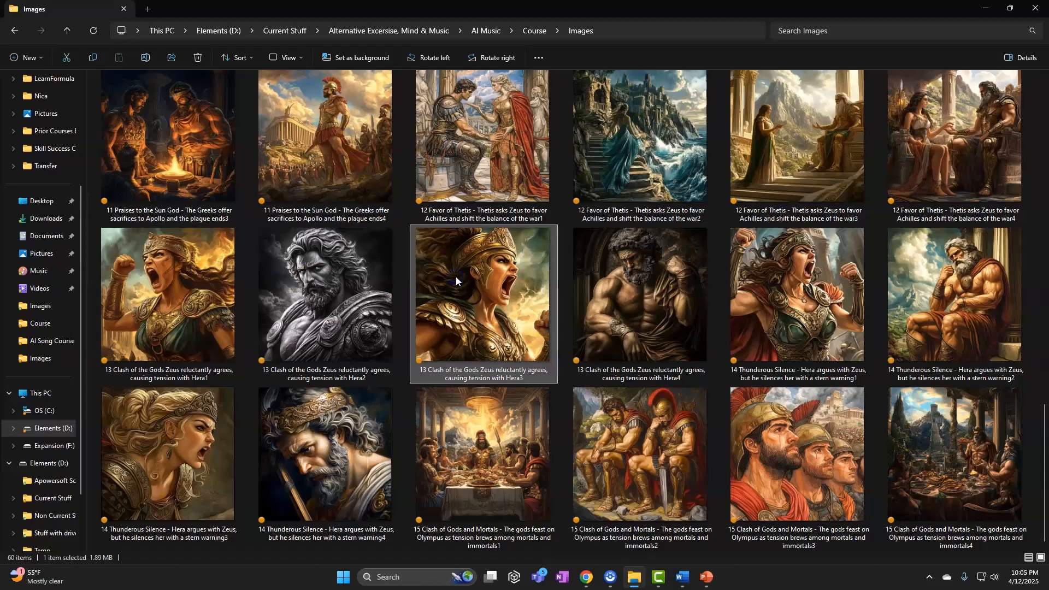
pyautogui.click(609, 287)
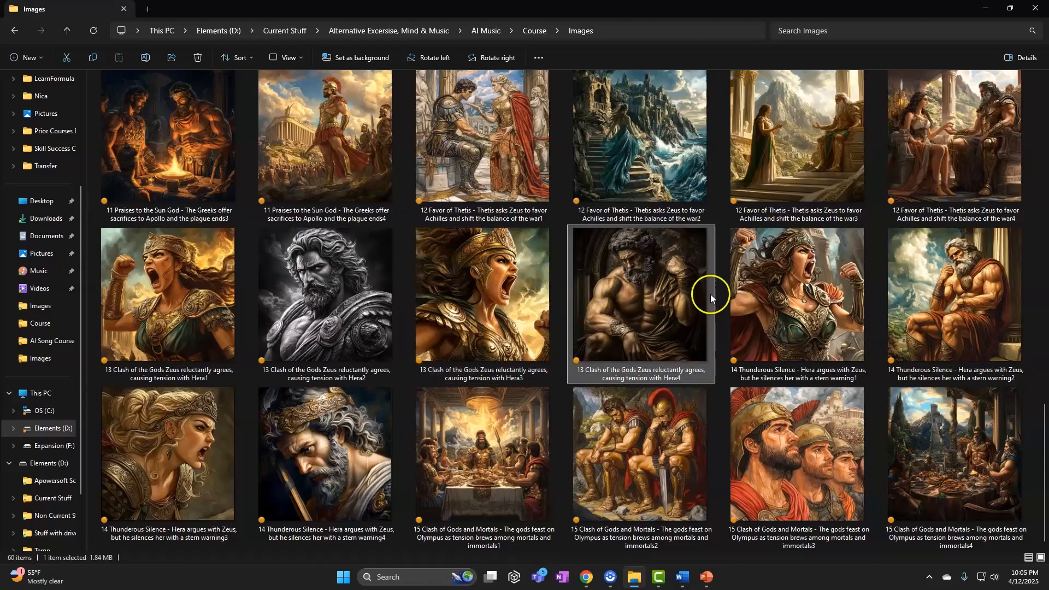
pyautogui.click(739, 284)
pyautogui.click(906, 291)
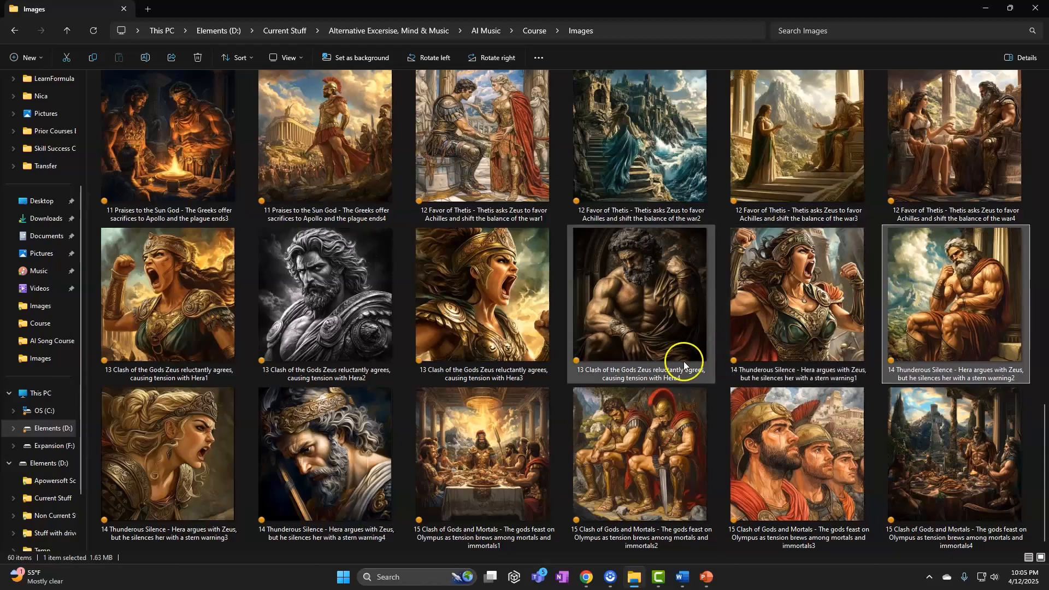
pyautogui.click(199, 447)
pyautogui.click(339, 447)
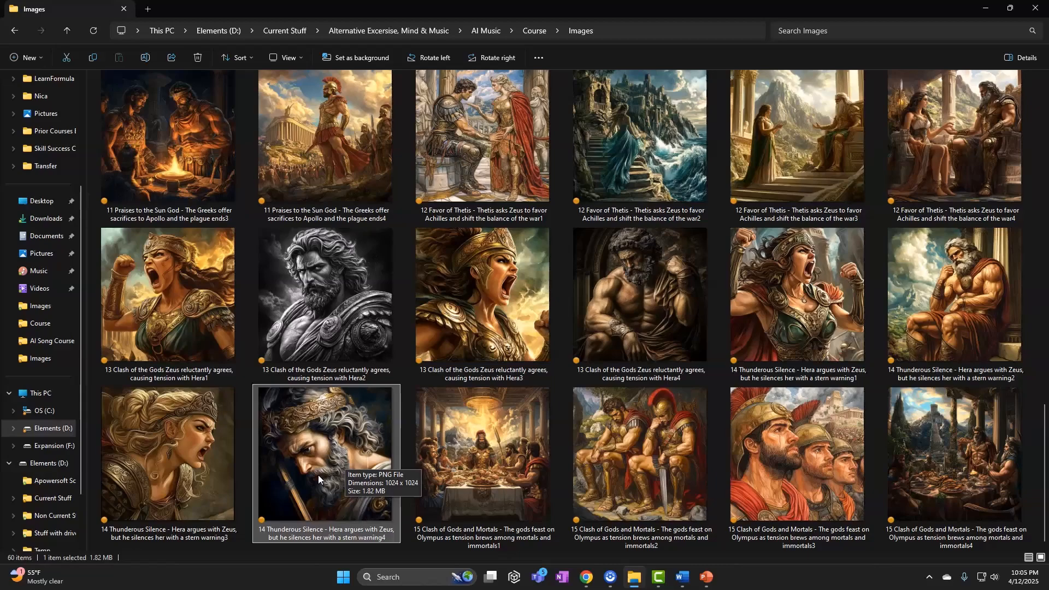
# Step: Select the four images for song 1 Apollo's Wrath in the Images folder, and switch to the Camtasia song timeline to compare
pyautogui.scroll(10, 300, 364)
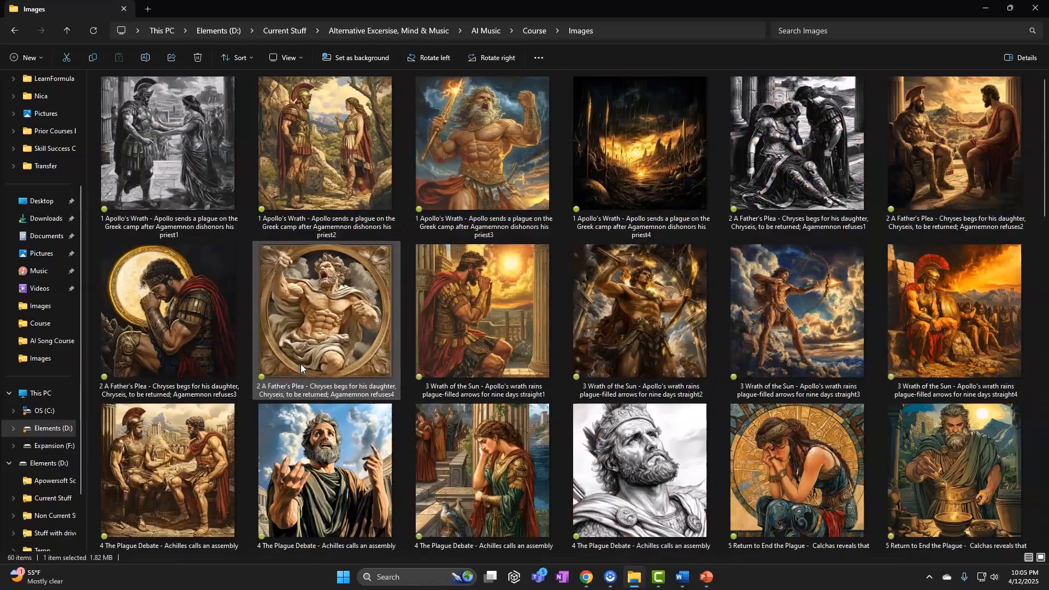
pyautogui.click(191, 195)
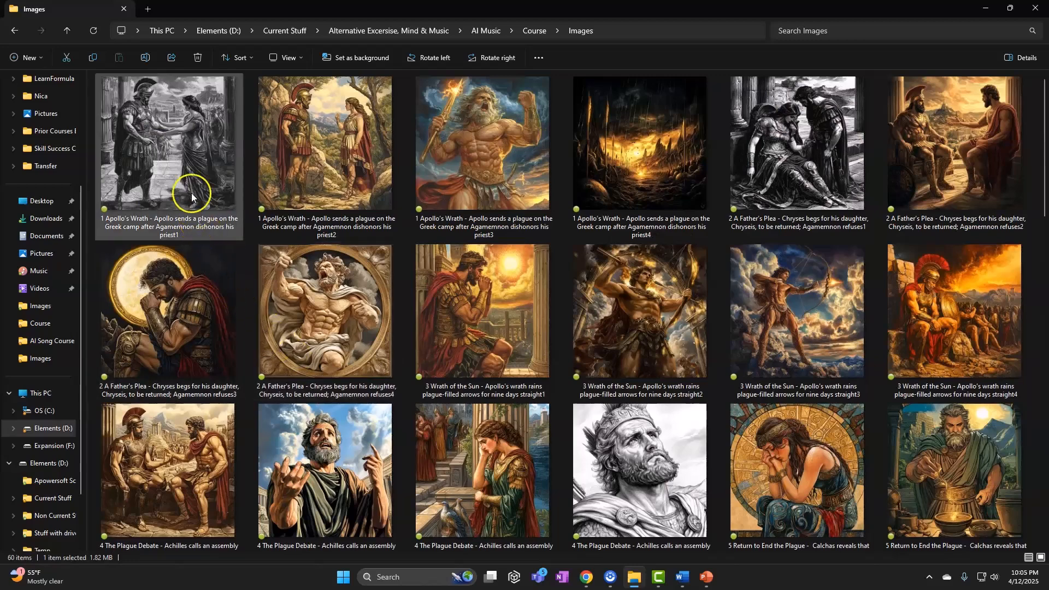
pyautogui.click(479, 190)
pyautogui.keyDown('shift'); pyautogui.click(577, 160); pyautogui.keyUp('shift')
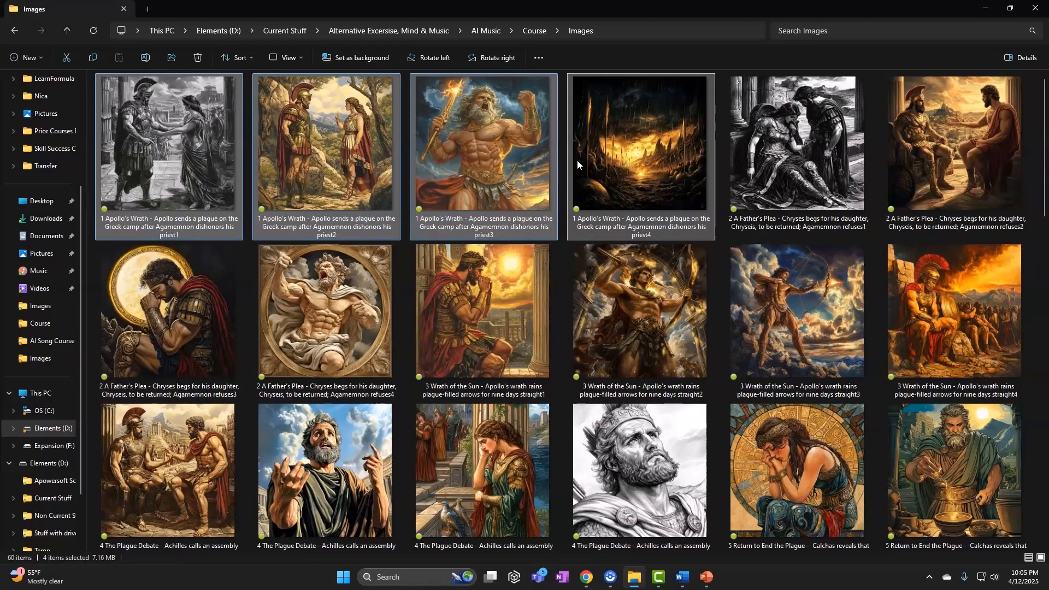
pyautogui.click(658, 579)
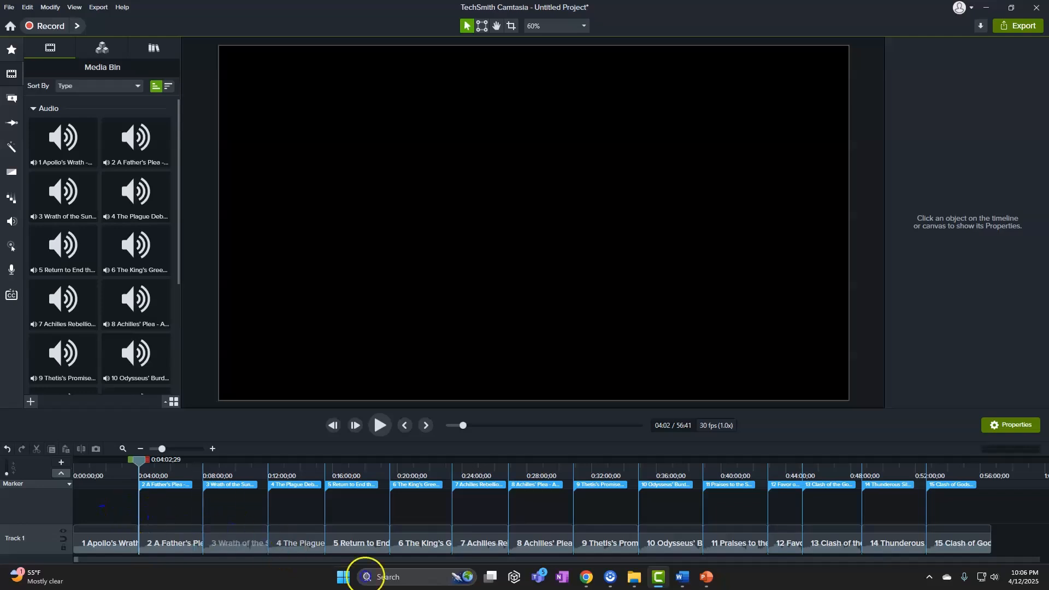
# Step: Return to File Explorer and look through the song images to song 15 and back to song 1
pyautogui.click(634, 577)
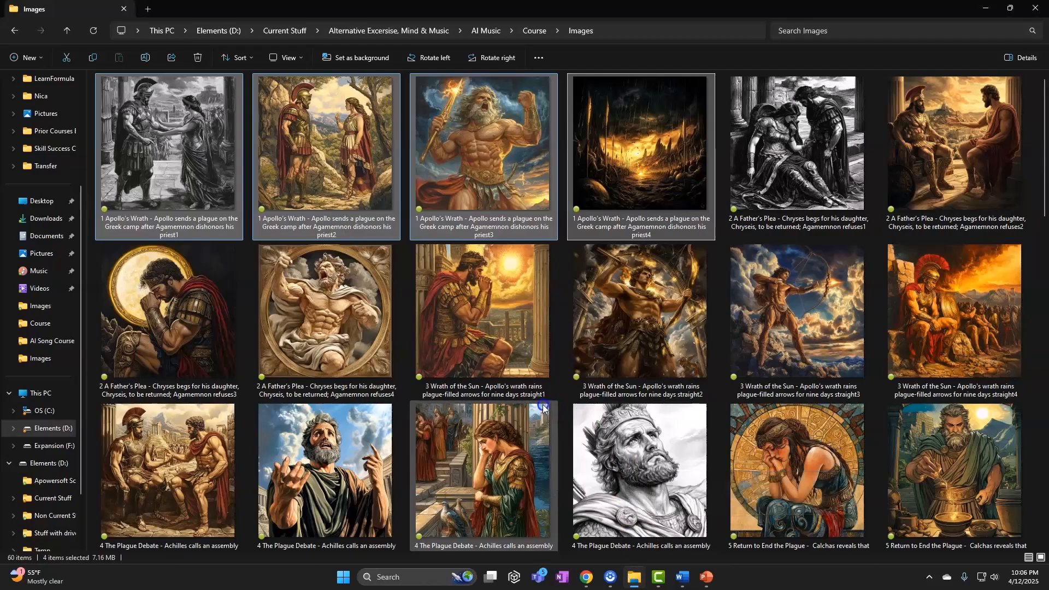
pyautogui.scroll(-1, 727, 327)
pyautogui.moveTo(1045, 112); pyautogui.dragTo(1045, 435)
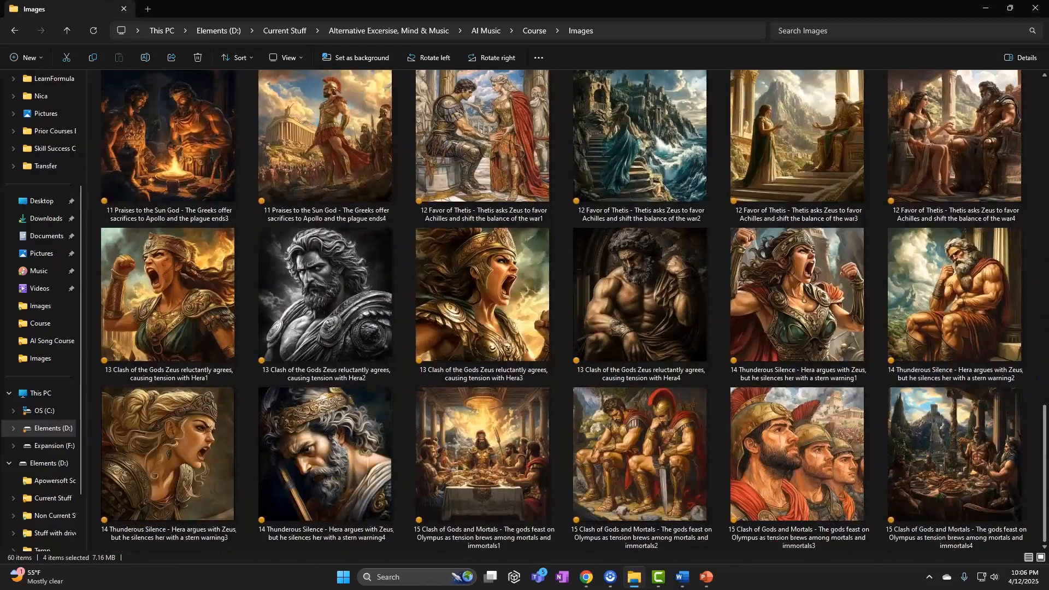
pyautogui.click(335, 457)
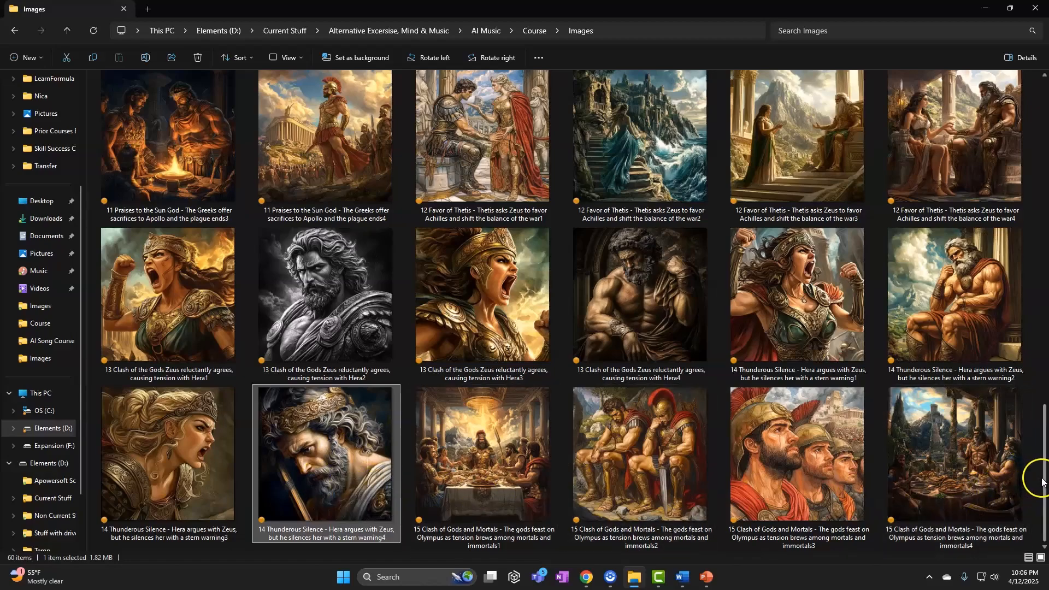
pyautogui.scroll(10, 1035, 475)
pyautogui.scroll(5, 1040, 475)
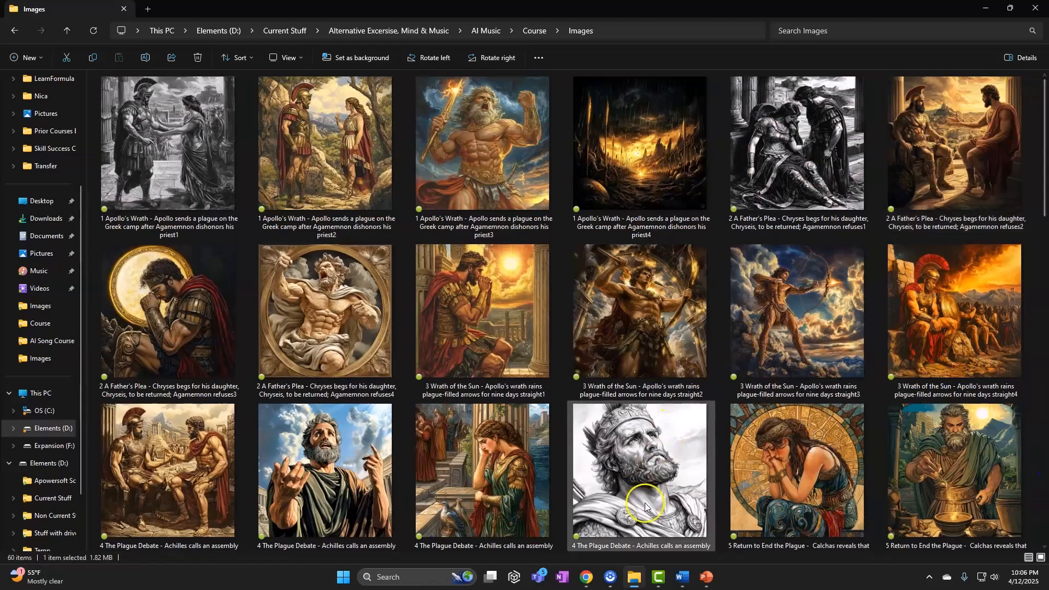
# Step: Switch to Camtasia, detach the timeline into its own window, and shrink the main window so the full floating timeline fits beneath it
pyautogui.click(659, 577)
pyautogui.click(145, 529)
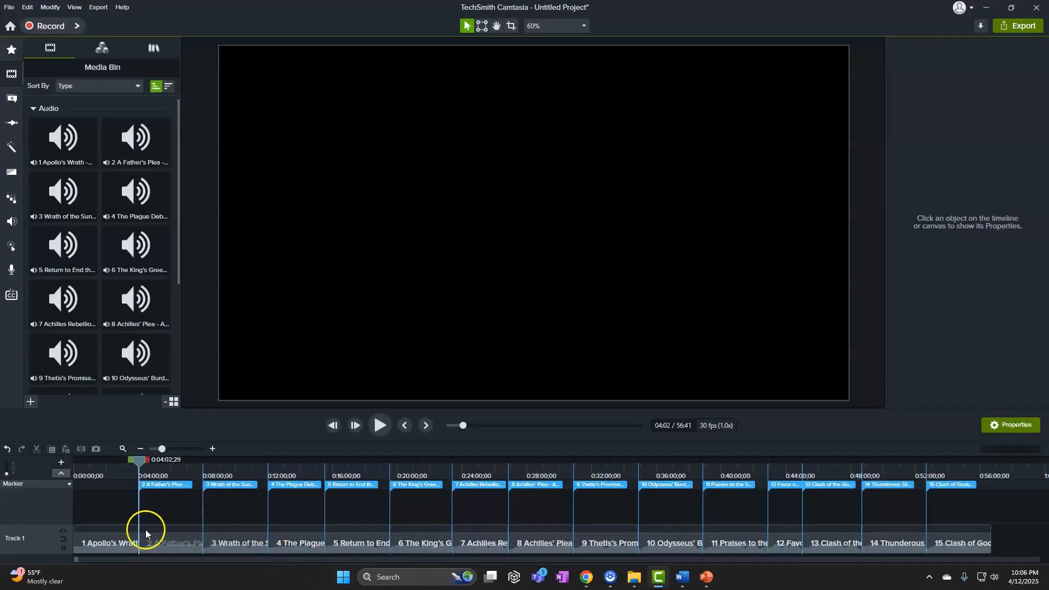
pyautogui.rightClick(39, 547)
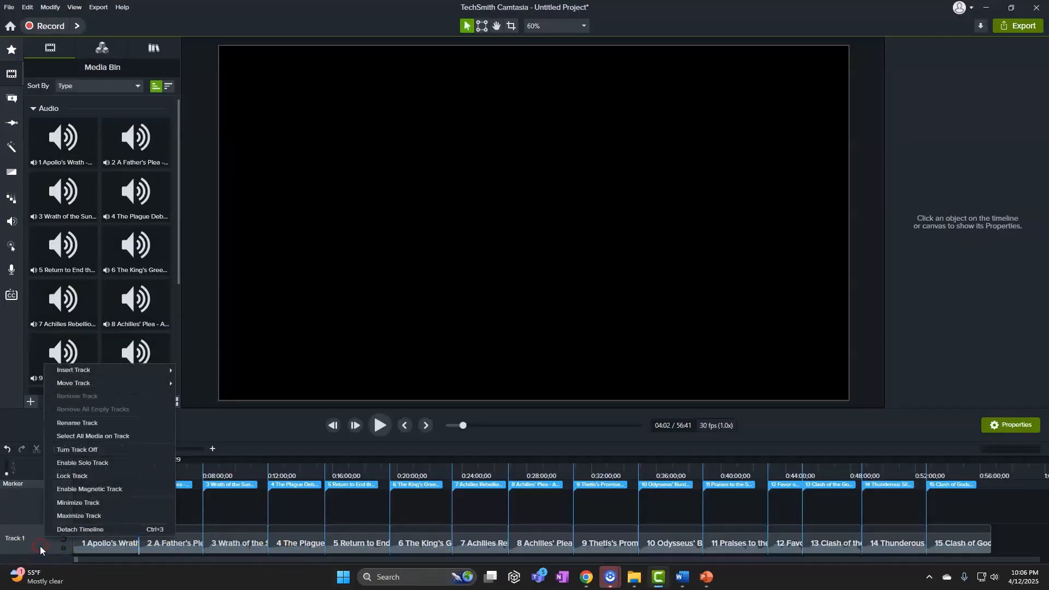
pyautogui.click(90, 531)
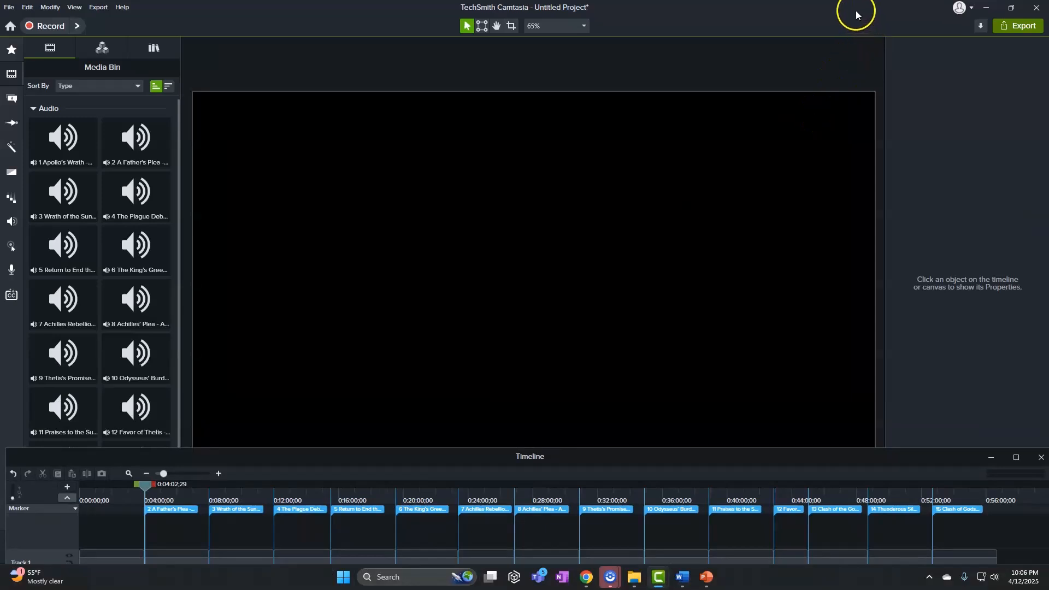
pyautogui.doubleClick(857, 15)
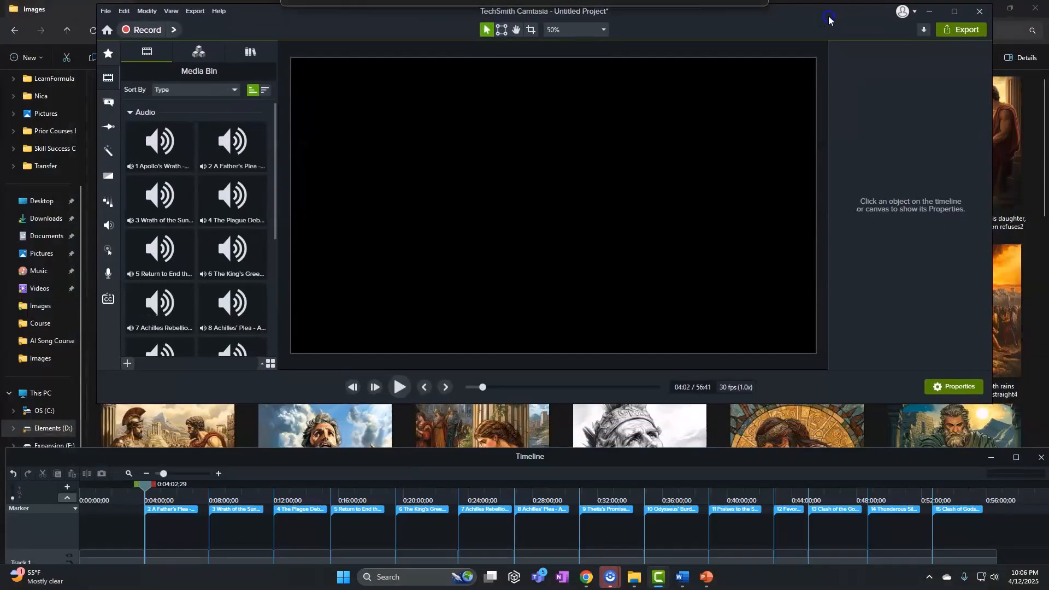
pyautogui.moveTo(729, 457); pyautogui.dragTo(724, 436)
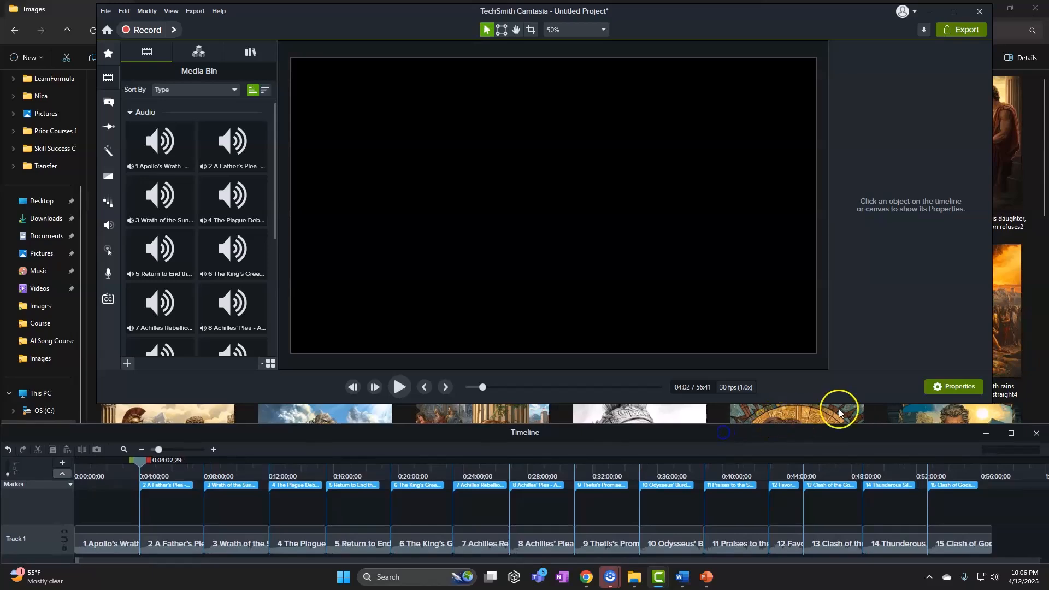
# Step: Resize the Images folder window to fit above the floating timeline with four thumbnails per row, and minimize Camtasia's main window
pyautogui.click(1009, 115)
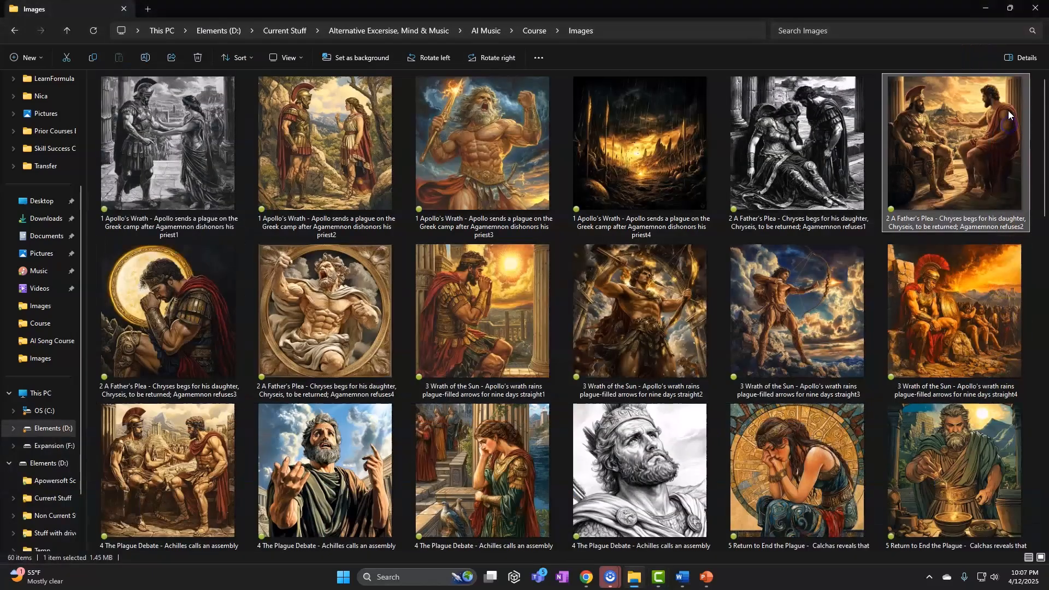
pyautogui.moveTo(900, 11); pyautogui.dragTo(370, 20)
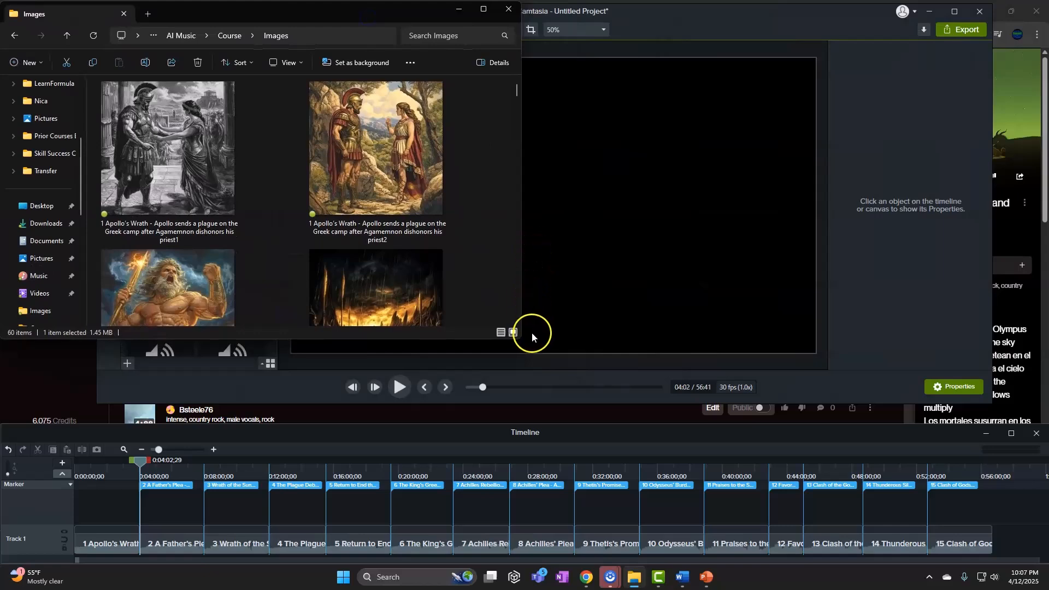
pyautogui.moveTo(520, 337); pyautogui.dragTo(1044, 411)
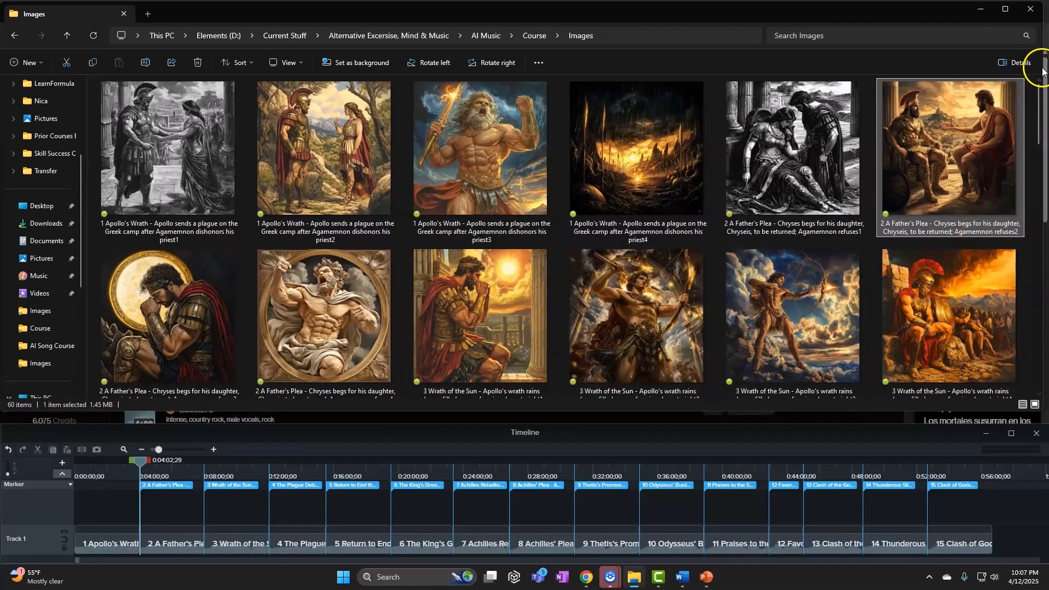
pyautogui.moveTo(1042, 77); pyautogui.dragTo(745, 100)
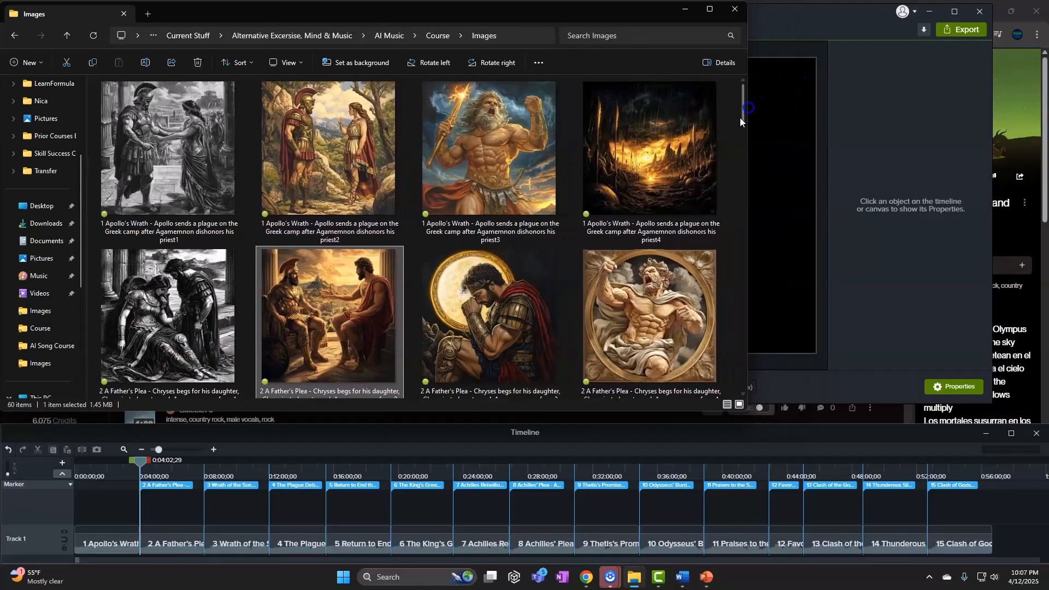
pyautogui.click(925, 12)
pyautogui.click(927, 11)
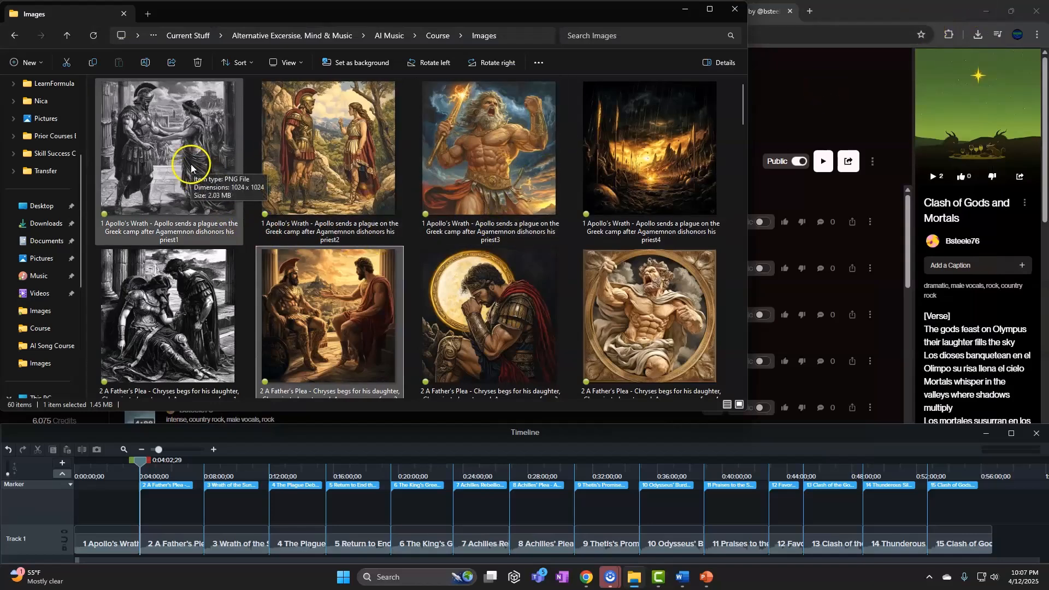
# Step: Add the four 1 Apollo's Wrath images in order to a new track, Track 2, spaced out above song 1
pyautogui.moveTo(193, 168); pyautogui.dragTo(79, 483)
pyautogui.moveTo(84, 518); pyautogui.dragTo(84, 518)
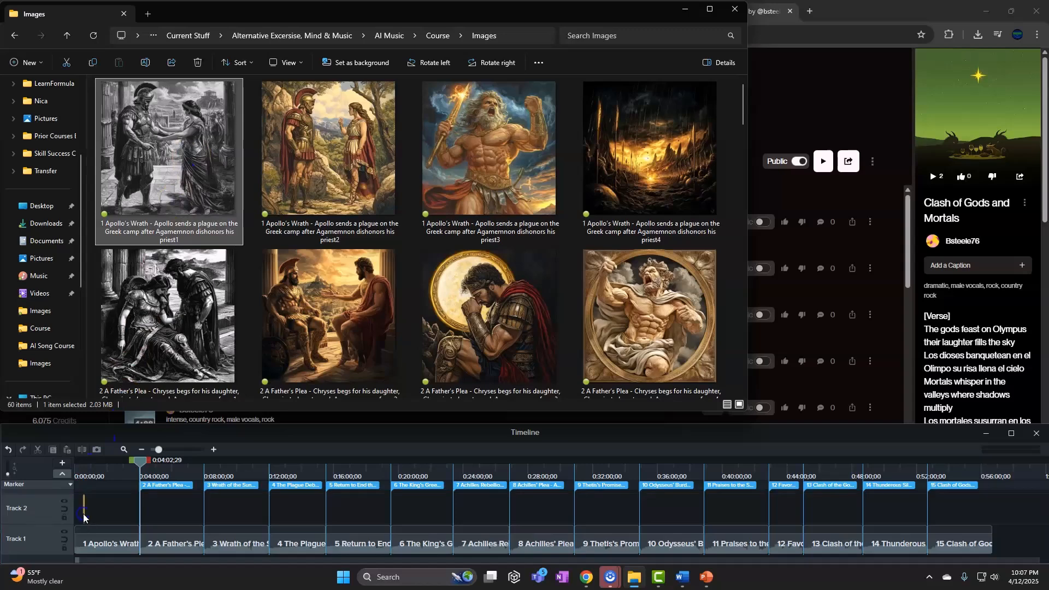
pyautogui.moveTo(326, 180); pyautogui.dragTo(100, 508)
pyautogui.moveTo(481, 164); pyautogui.dragTo(116, 511)
pyautogui.moveTo(616, 192); pyautogui.dragTo(176, 448)
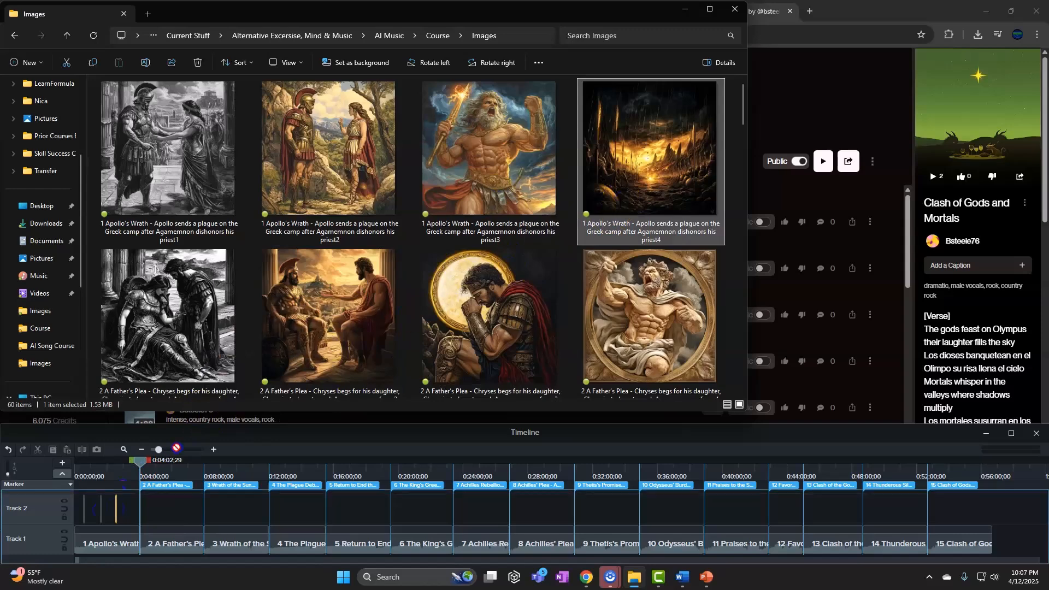
pyautogui.moveTo(132, 511); pyautogui.dragTo(131, 511)
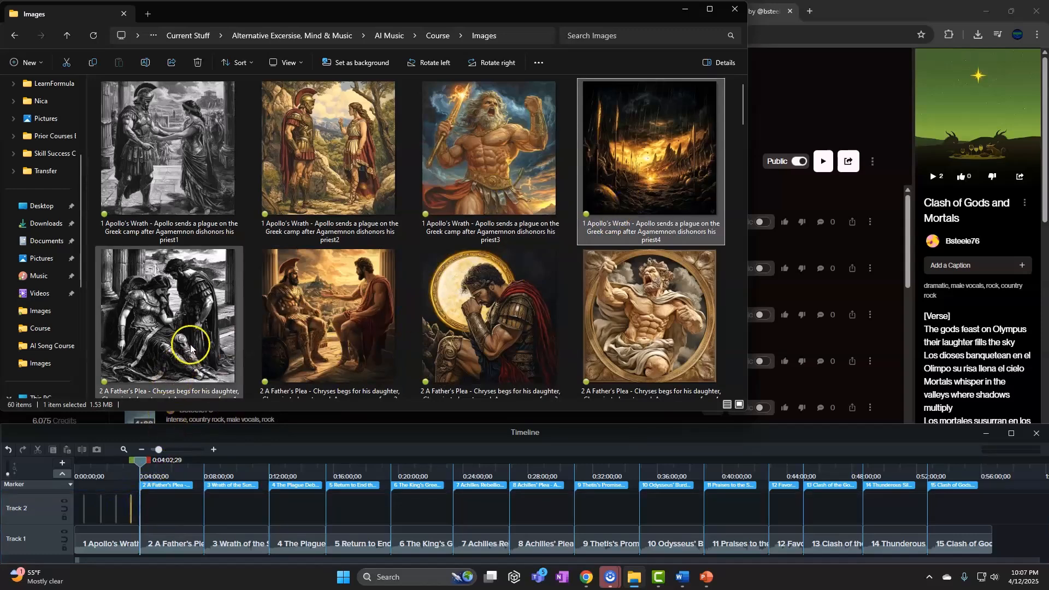
# Step: Place the four 2 A Father's Plea images in order on Track 2, spaced out above song 2
pyautogui.scroll(-1, 200, 340)
pyautogui.scroll(-3, 208, 321)
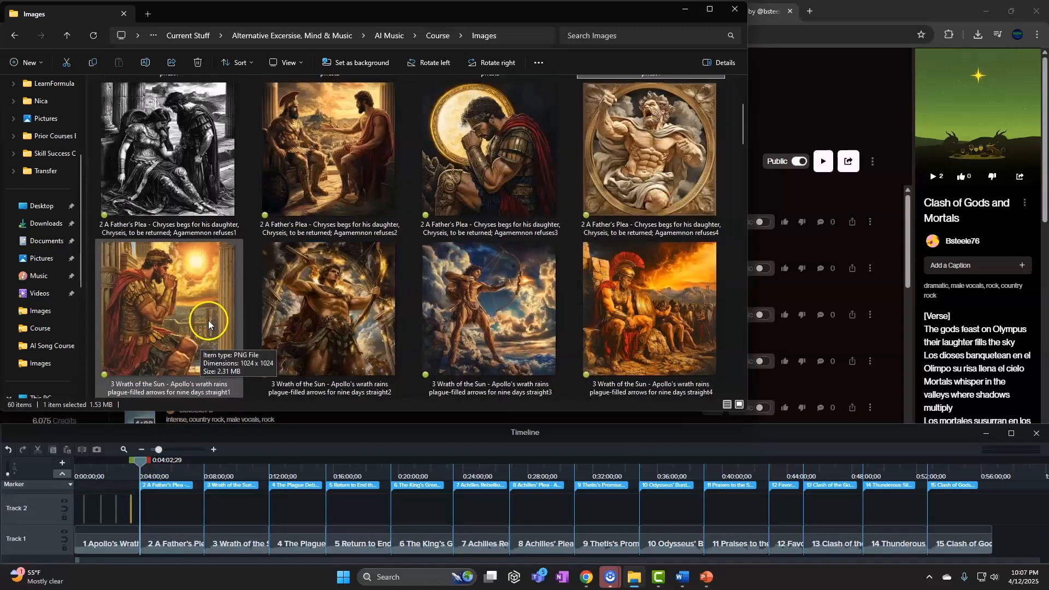
pyautogui.moveTo(203, 161); pyautogui.dragTo(151, 513)
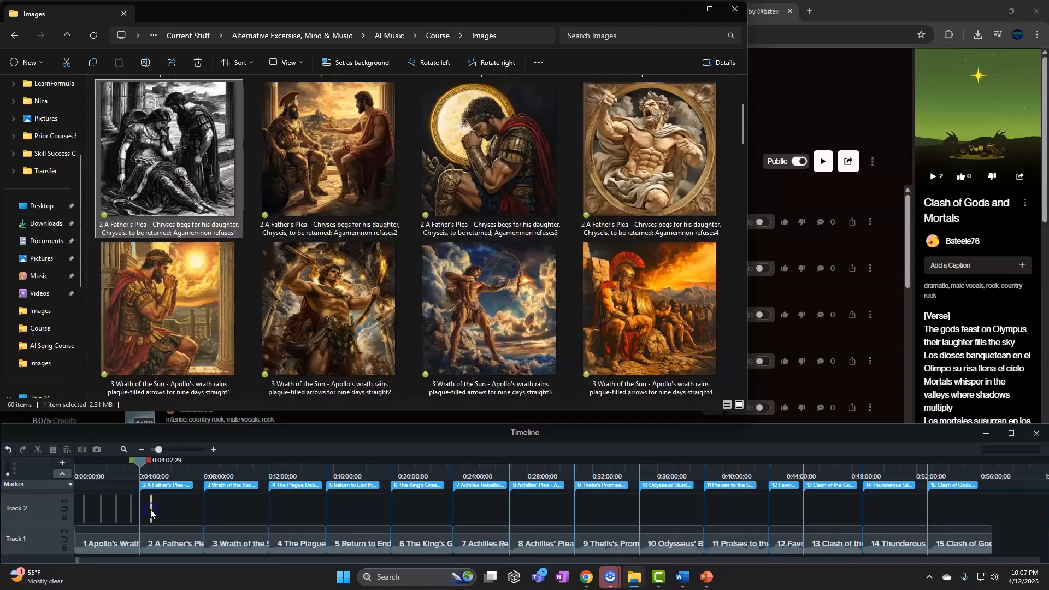
pyautogui.moveTo(307, 190); pyautogui.dragTo(165, 510)
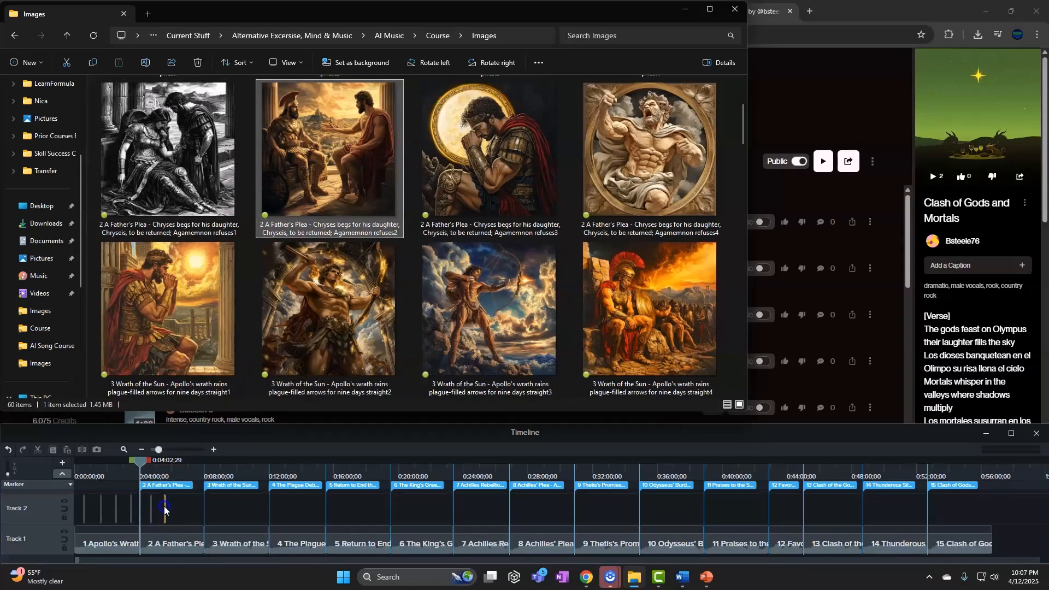
pyautogui.moveTo(459, 183); pyautogui.dragTo(184, 516)
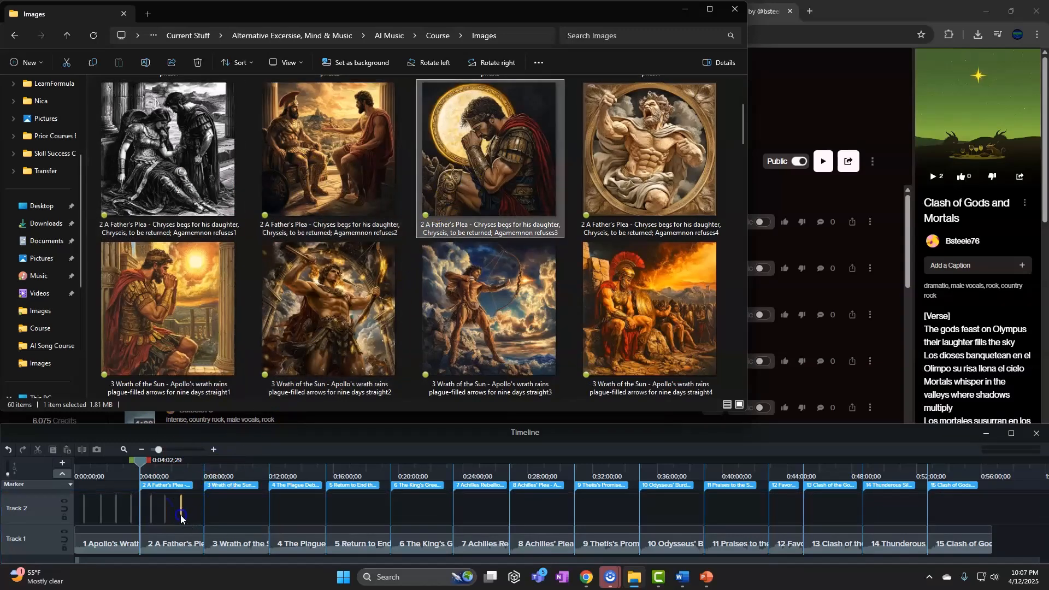
pyautogui.moveTo(629, 164); pyautogui.dragTo(137, 487)
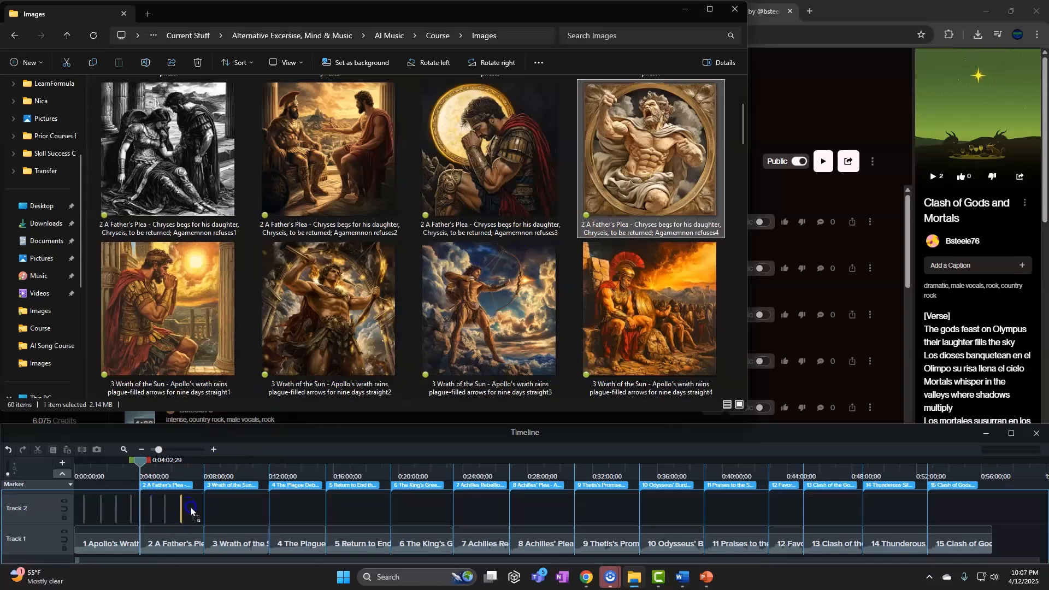
pyautogui.moveTo(191, 511); pyautogui.dragTo(190, 511)
# Step: Place the four 3 Wrath of the Sun images in order on Track 2, spaced out above song 3
pyautogui.moveTo(169, 312); pyautogui.dragTo(216, 522)
pyautogui.moveTo(339, 335); pyautogui.dragTo(232, 513)
pyautogui.moveTo(426, 383); pyautogui.dragTo(251, 511)
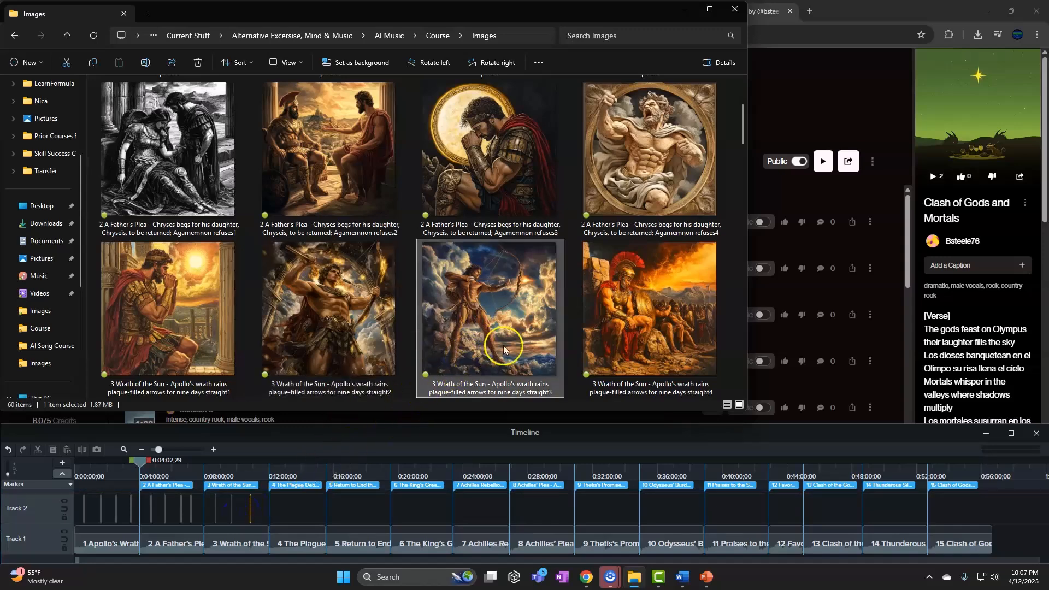
pyautogui.moveTo(630, 332); pyautogui.dragTo(260, 516)
# Step: Place the four 4 The Plague Debate images in order on Track 2, spaced out above song 4
pyautogui.scroll(-2, 433, 382)
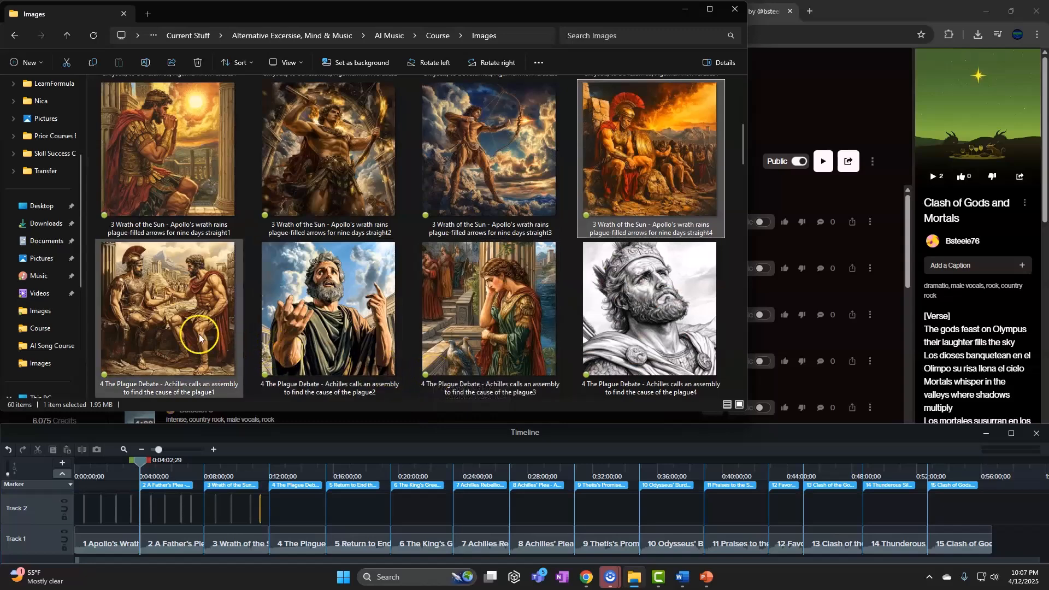
pyautogui.moveTo(199, 333); pyautogui.dragTo(253, 472)
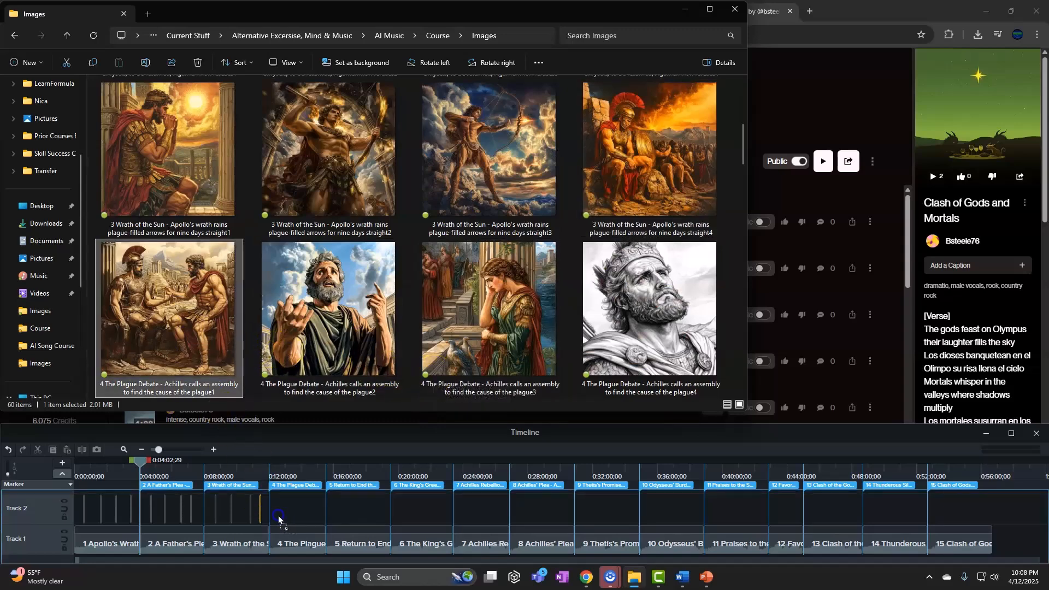
pyautogui.moveTo(279, 517); pyautogui.dragTo(278, 517)
pyautogui.moveTo(325, 342); pyautogui.dragTo(292, 511)
pyautogui.moveTo(487, 312); pyautogui.dragTo(308, 511)
pyautogui.moveTo(651, 309); pyautogui.dragTo(318, 517)
# Step: Place the four 5 Return to End the Plague images in order on Track 2, spaced out above song 5
pyautogui.scroll(-2, 437, 350)
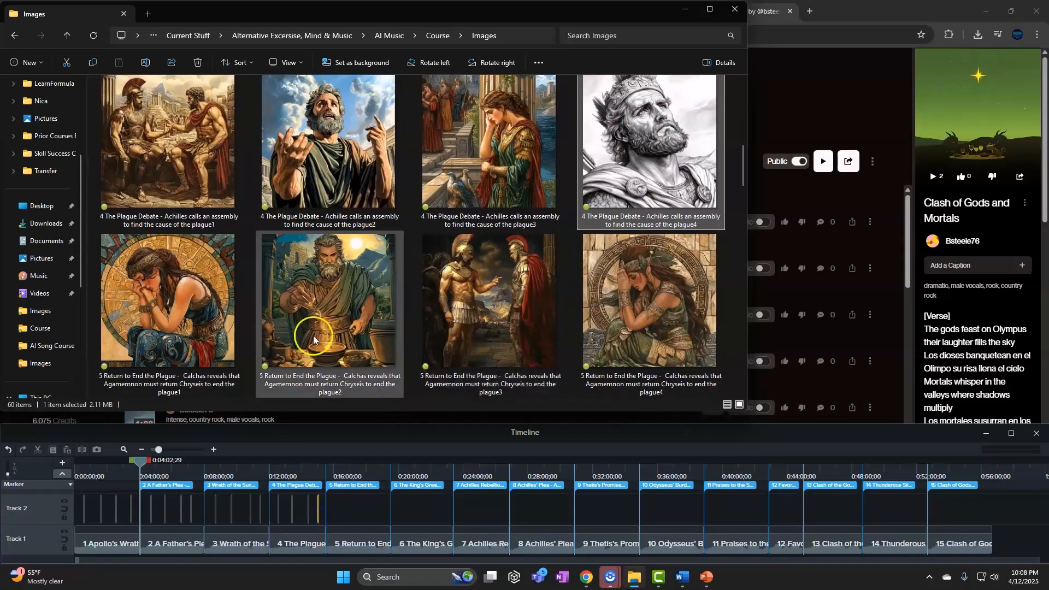
pyautogui.moveTo(213, 320); pyautogui.dragTo(335, 511)
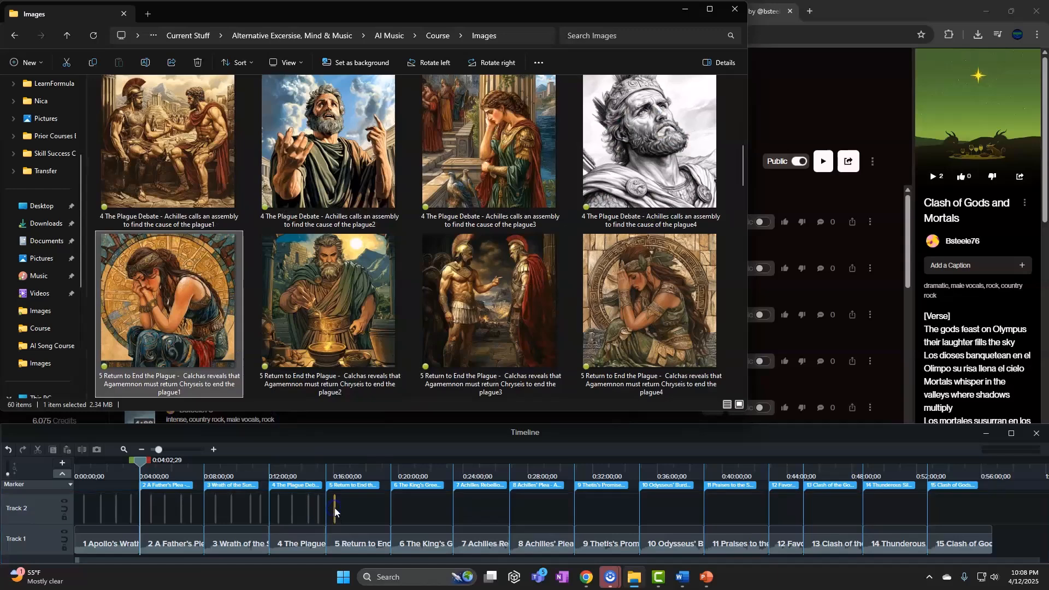
pyautogui.moveTo(339, 328); pyautogui.dragTo(346, 513)
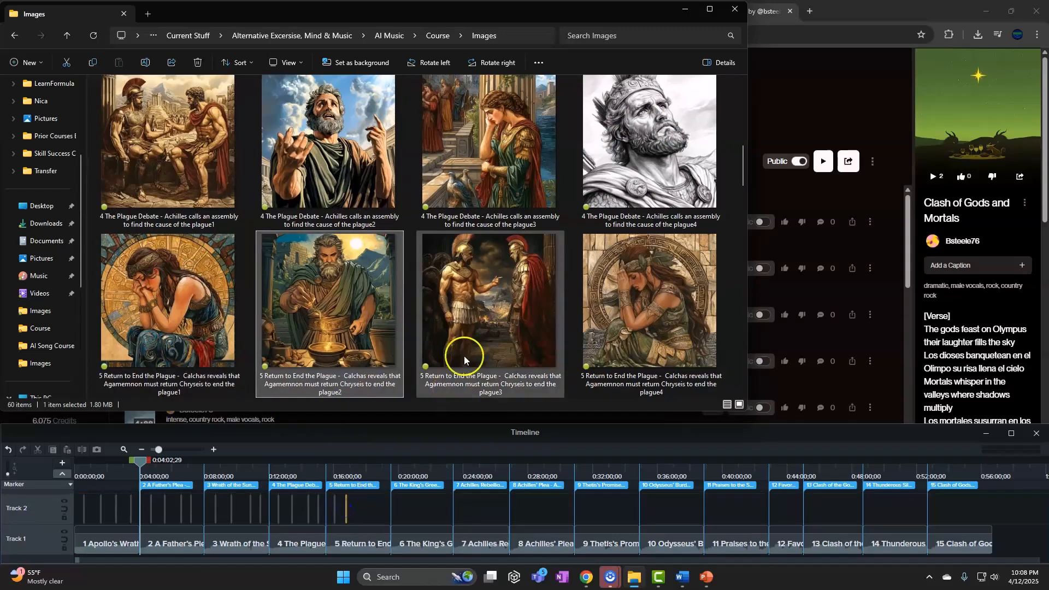
pyautogui.moveTo(461, 352); pyautogui.dragTo(402, 453)
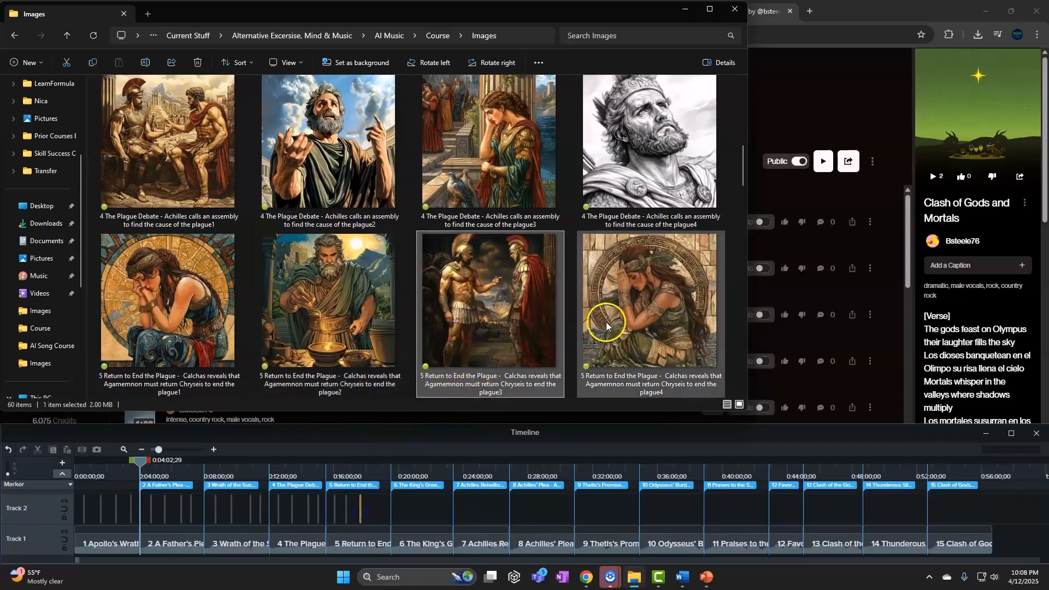
pyautogui.moveTo(605, 323); pyautogui.dragTo(380, 509)
# Step: Place the four 6 The King's Greed images in order on Track 2, spaced out above song 6
pyautogui.scroll(-3, 473, 331)
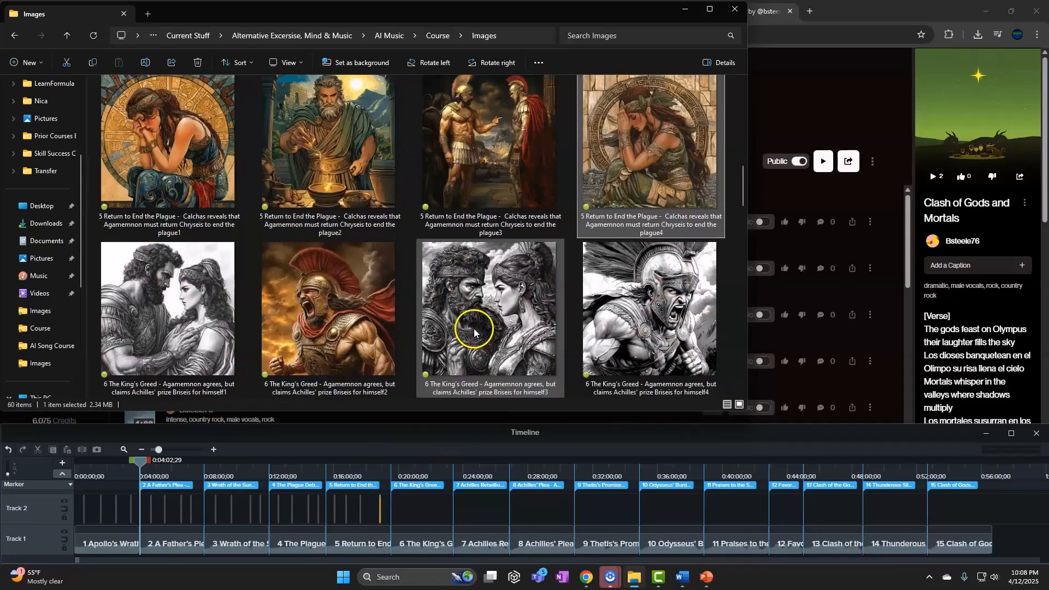
pyautogui.moveTo(196, 326); pyautogui.dragTo(345, 431)
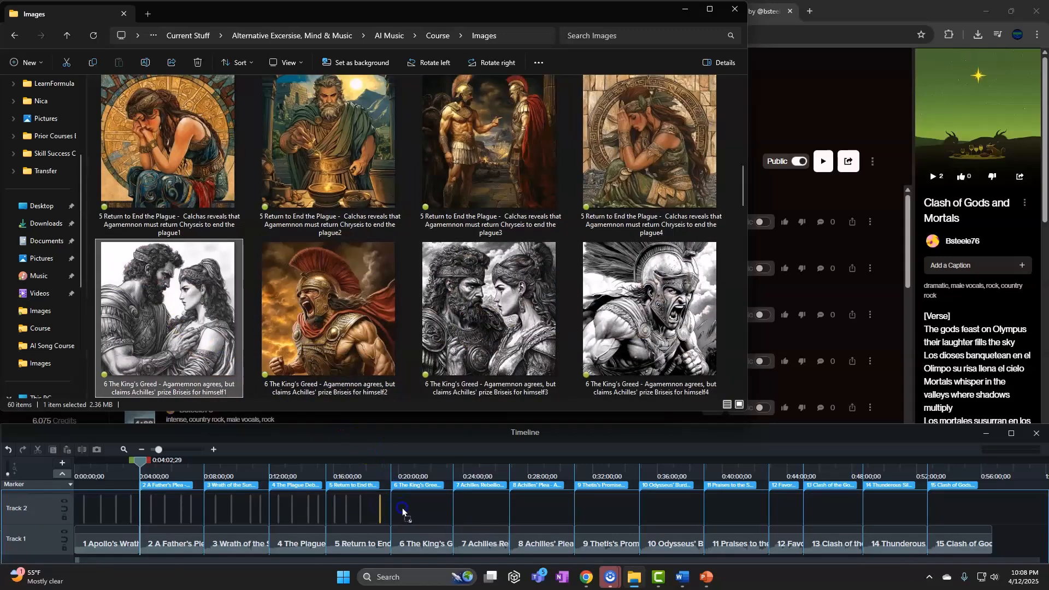
pyautogui.moveTo(403, 512); pyautogui.dragTo(403, 512)
pyautogui.moveTo(336, 333); pyautogui.dragTo(414, 510)
pyautogui.moveTo(462, 382); pyautogui.dragTo(428, 508)
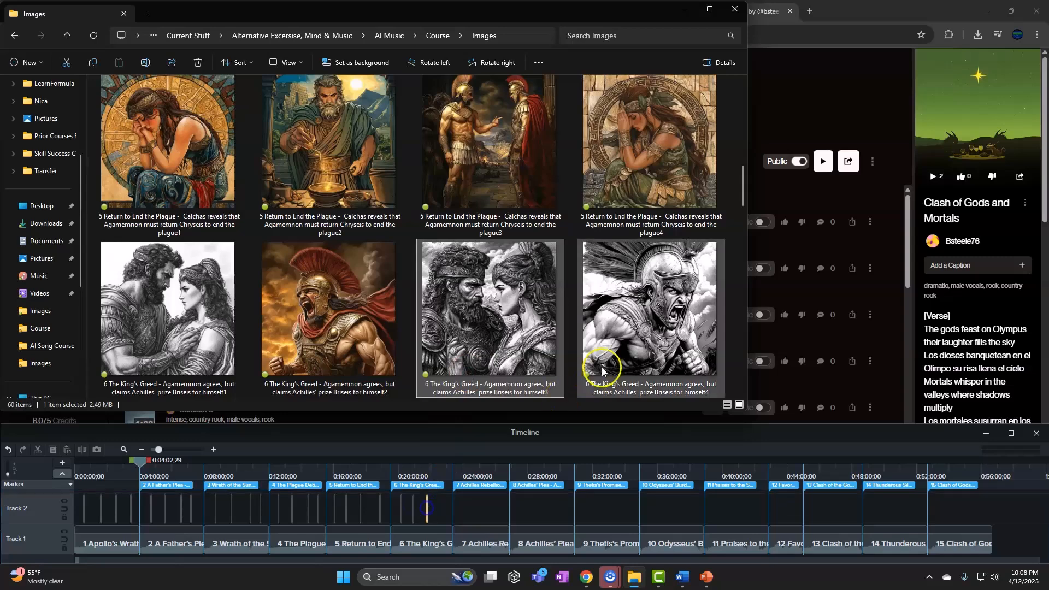
pyautogui.moveTo(602, 372); pyautogui.dragTo(445, 505)
# Step: Place the four 7 Achilles Rebellion images in order on Track 2, spaced out above song 7
pyautogui.scroll(-2, 524, 344)
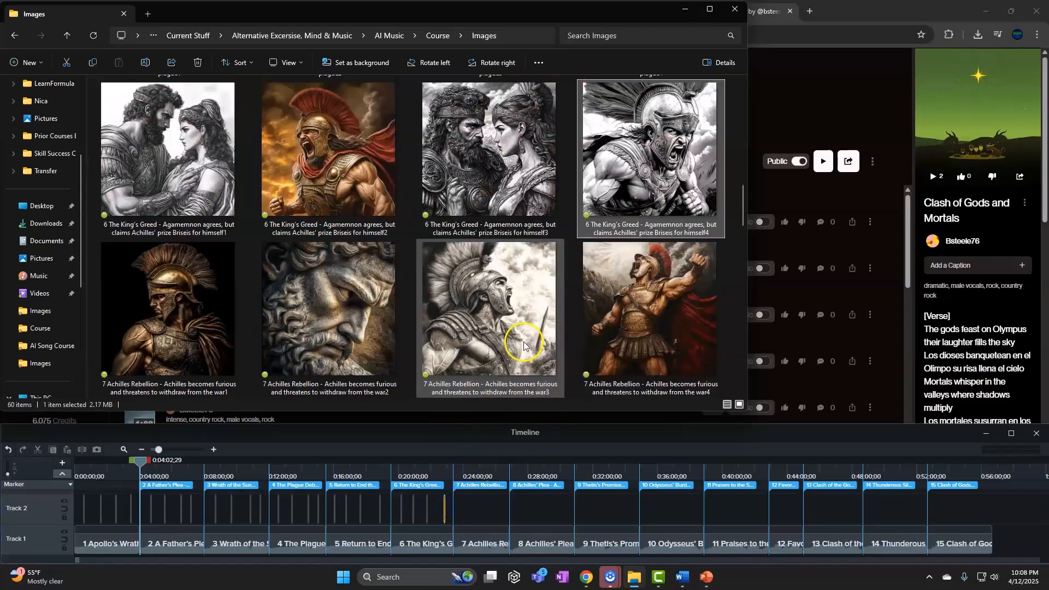
pyautogui.moveTo(174, 300); pyautogui.dragTo(459, 462)
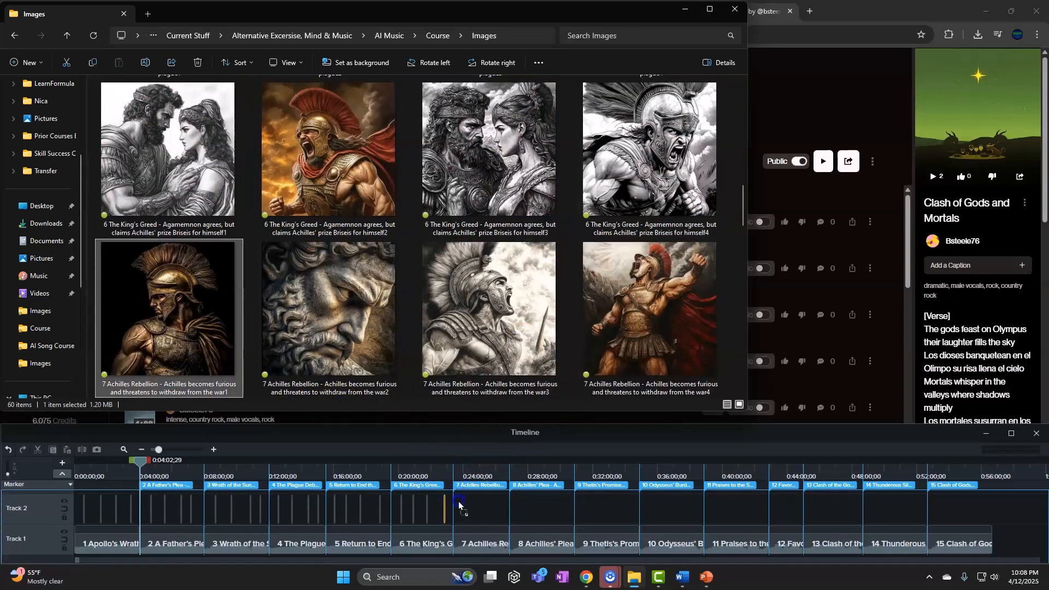
pyautogui.moveTo(460, 506); pyautogui.dragTo(459, 505)
pyautogui.moveTo(361, 356); pyautogui.dragTo(467, 516)
pyautogui.moveTo(468, 363); pyautogui.dragTo(497, 461)
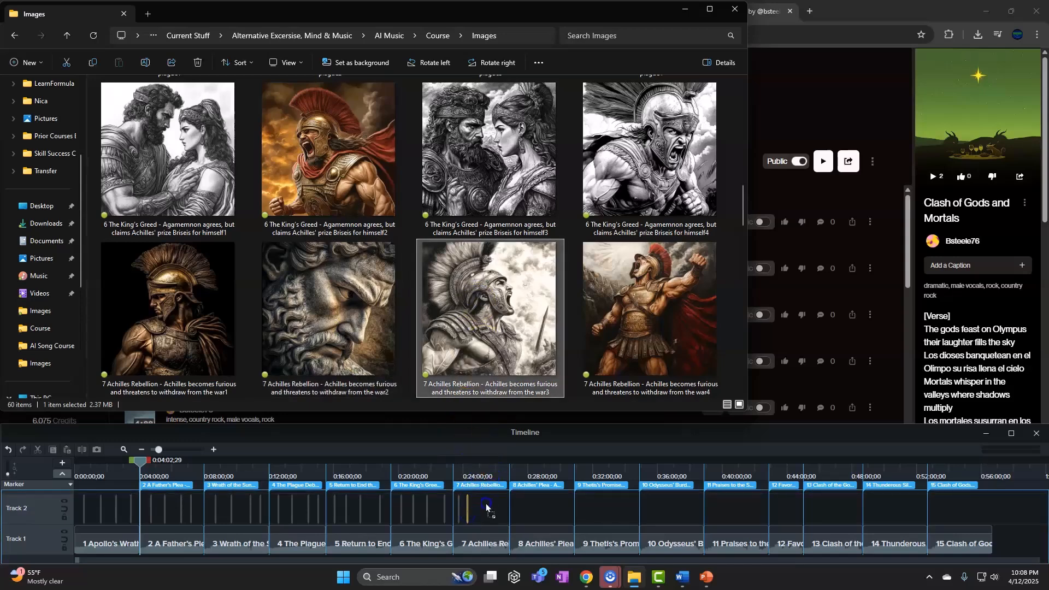
pyautogui.moveTo(486, 507); pyautogui.dragTo(487, 507)
pyautogui.moveTo(629, 338); pyautogui.dragTo(500, 508)
# Step: Try to place the first 8 Achilles' Plea image on Track 2 at the start of song 8
pyautogui.scroll(-2, 524, 355)
pyautogui.moveTo(236, 361)
pyautogui.mouseDown()
pyautogui.moveTo(248, 378)
pyautogui.moveTo(500, 481)
pyautogui.mouseUp()
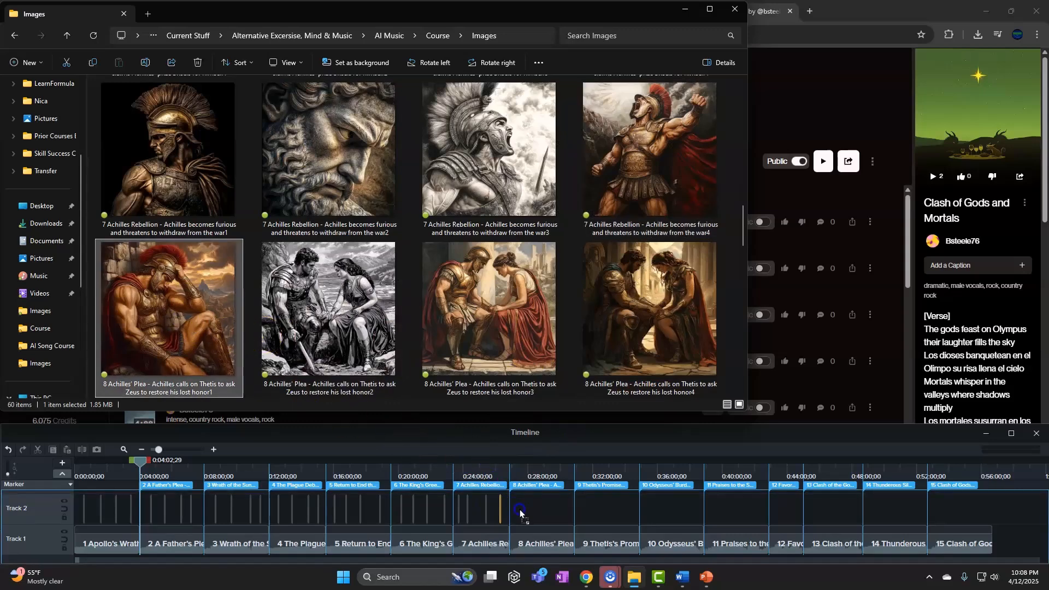
pyautogui.moveTo(519, 512)
pyautogui.mouseDown()
pyautogui.moveTo(306, 372)
pyautogui.moveTo(186, 328)
pyautogui.moveTo(625, 280)
pyautogui.moveTo(537, 504)
pyautogui.mouseUp()
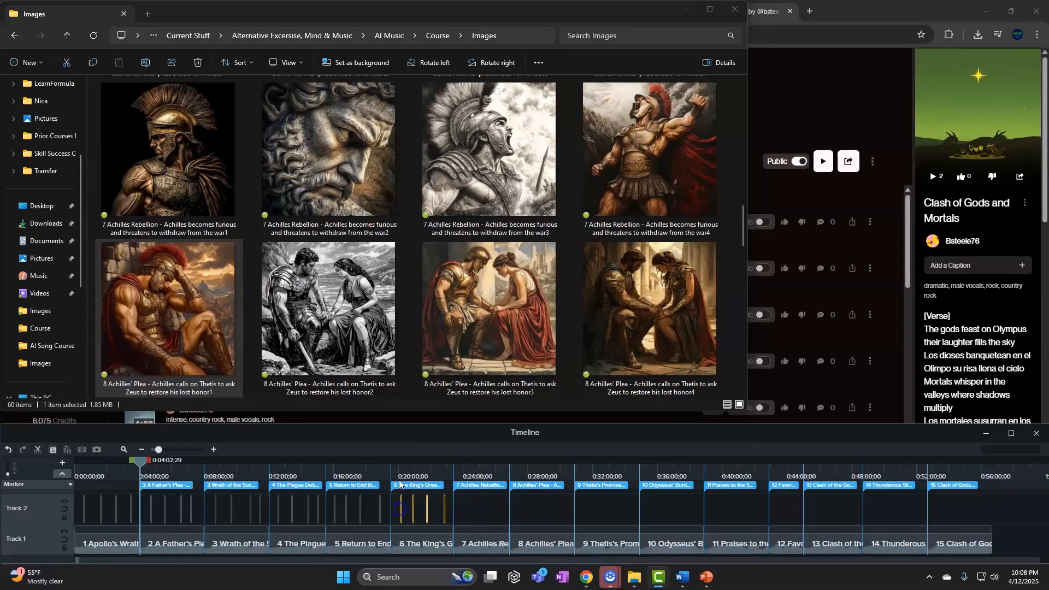
# Step: Clear the images above song 6 from Track 2 and examine the first 5 Return to End the Plague clip up close on the timeline
pyautogui.click(395, 502)
pyautogui.click(334, 471)
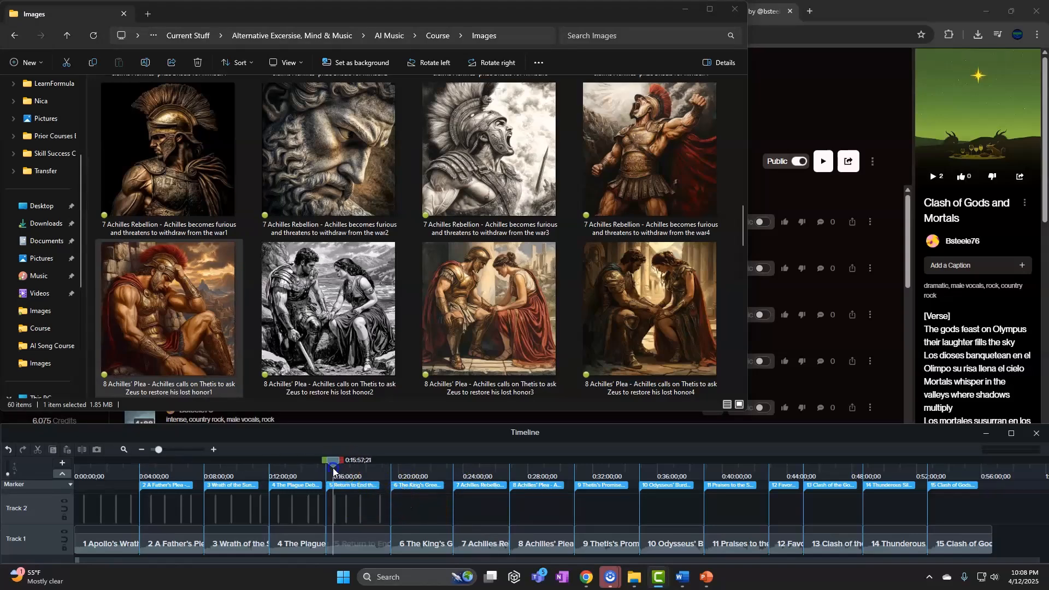
pyautogui.moveTo(333, 471); pyautogui.dragTo(336, 472)
pyautogui.click(159, 450)
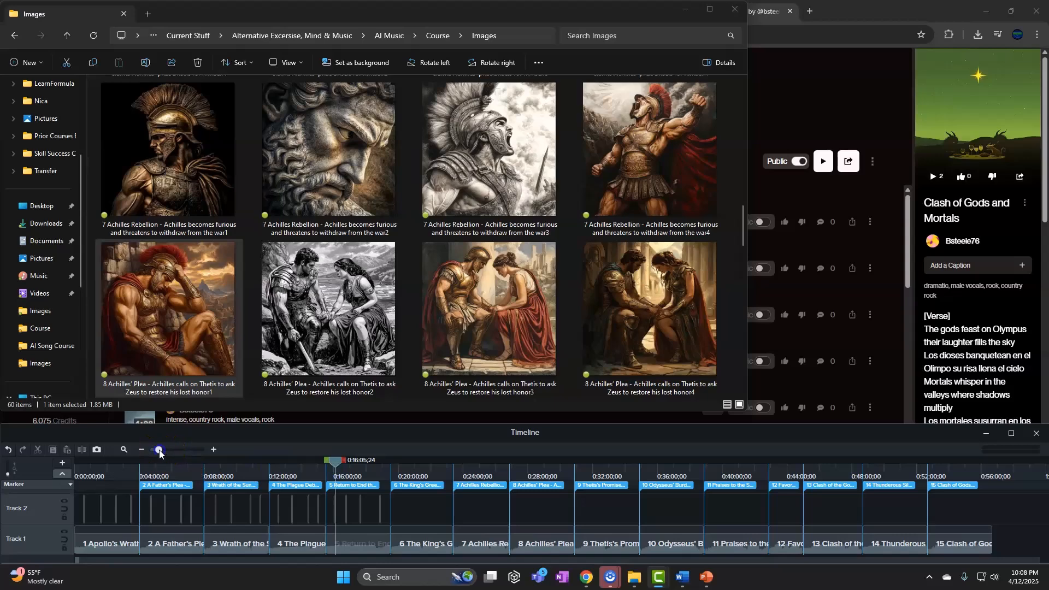
pyautogui.moveTo(336, 461); pyautogui.dragTo(131, 487)
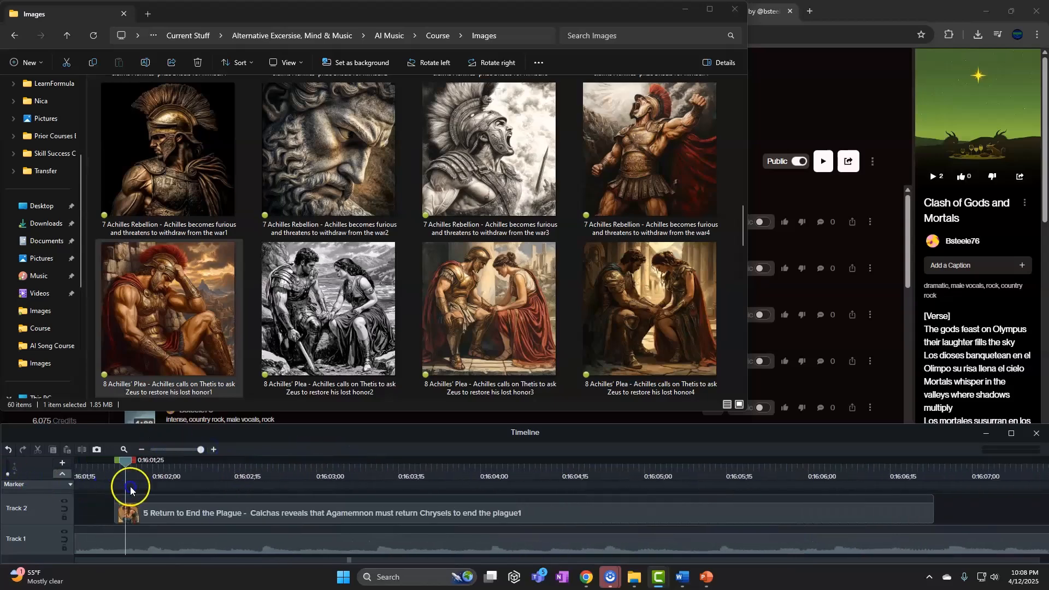
pyautogui.click(170, 450)
pyautogui.moveTo(159, 452); pyautogui.dragTo(211, 470)
# Step: Place the four 6 The King's Greed images in order on the cleared part of Track 2, spaced out above song 6
pyautogui.scroll(3, 294, 308)
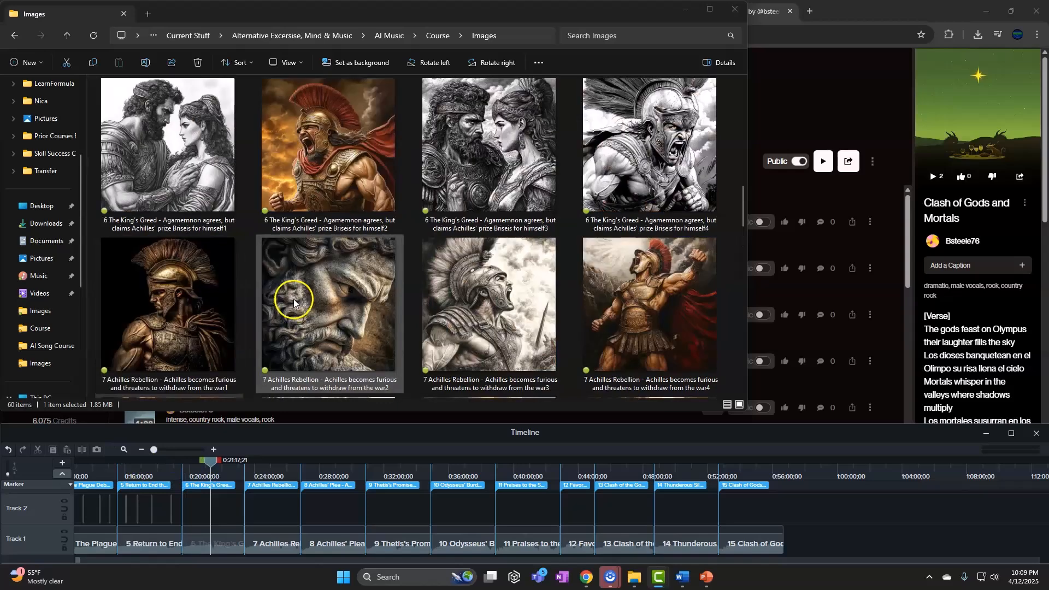
pyautogui.moveTo(194, 160); pyautogui.dragTo(200, 447)
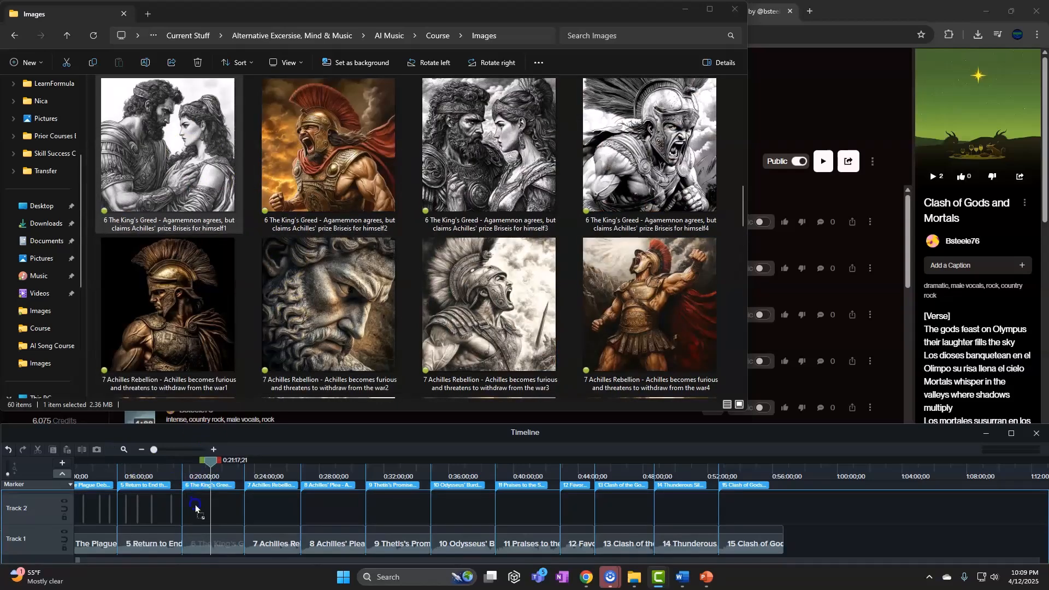
pyautogui.moveTo(196, 509); pyautogui.dragTo(195, 508)
pyautogui.click(213, 469)
pyautogui.moveTo(476, 490); pyautogui.dragTo(738, 494)
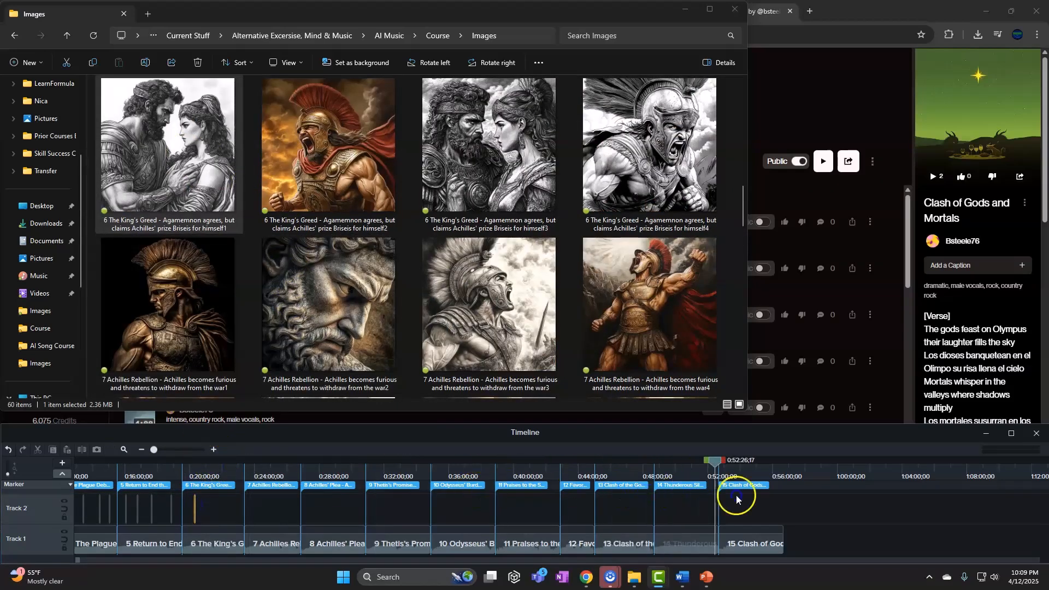
pyautogui.moveTo(383, 213); pyautogui.dragTo(207, 513)
pyautogui.moveTo(476, 174); pyautogui.dragTo(223, 510)
pyautogui.moveTo(650, 153); pyautogui.dragTo(236, 510)
# Step: Place the four 7 Achilles Rebellion images in order on Track 2, spaced out above song 7
pyautogui.moveTo(178, 307); pyautogui.dragTo(254, 507)
pyautogui.moveTo(288, 349); pyautogui.dragTo(284, 481)
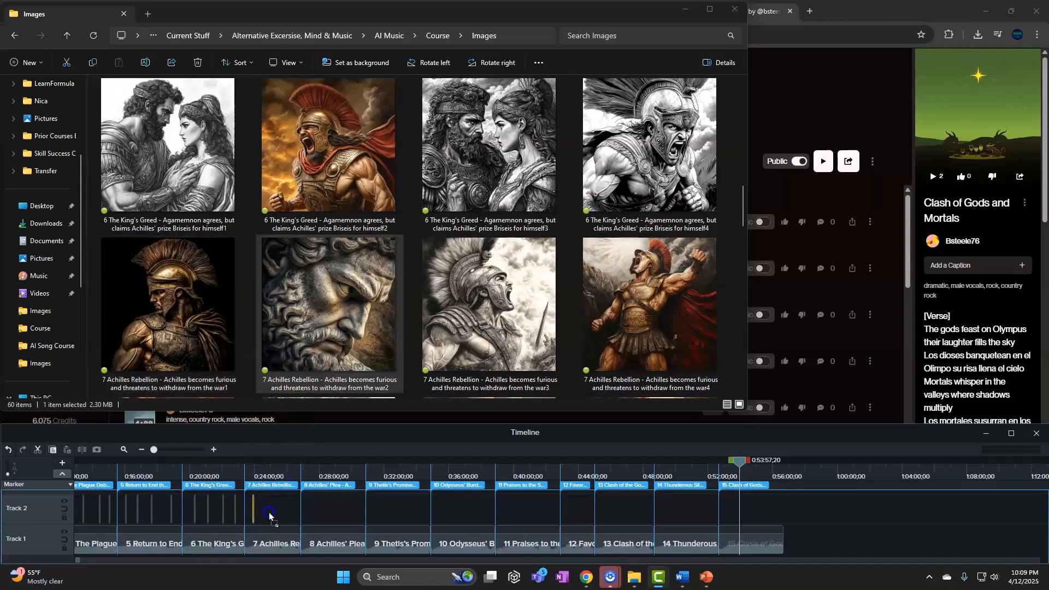
pyautogui.moveTo(270, 516); pyautogui.dragTo(270, 516)
pyautogui.moveTo(428, 344); pyautogui.dragTo(284, 512)
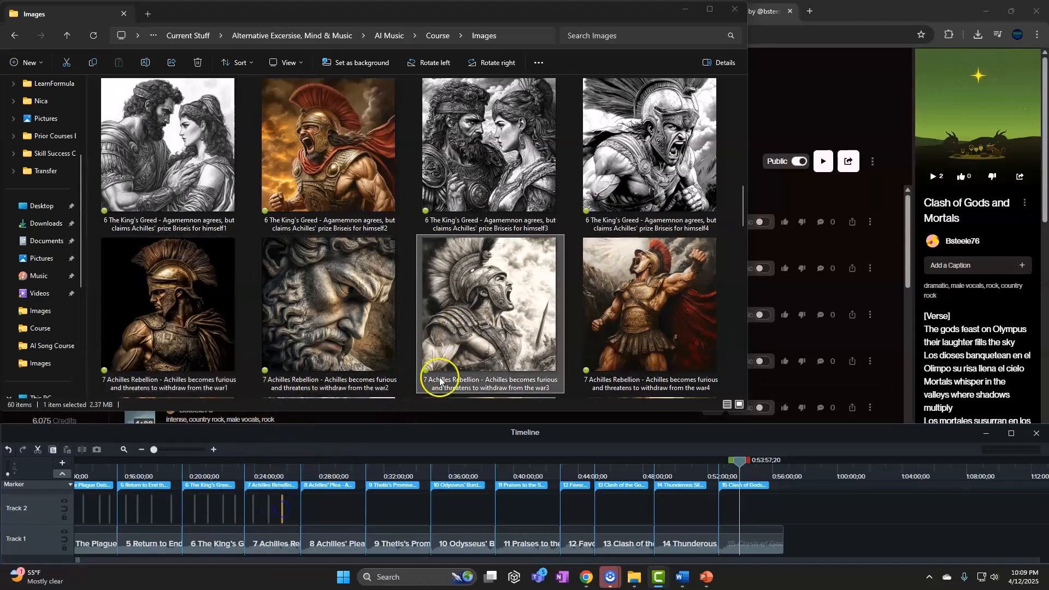
pyautogui.moveTo(436, 379); pyautogui.dragTo(331, 468)
pyautogui.moveTo(293, 512); pyautogui.dragTo(293, 512)
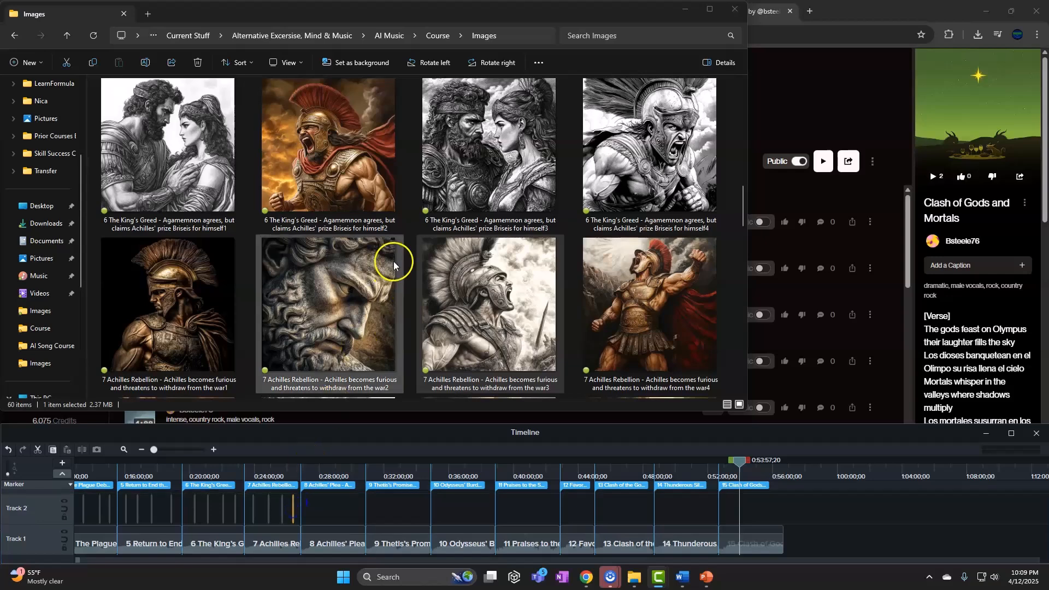
# Step: Place the four 8 Achilles' Plea images in order on Track 2, spaced out above song 8
pyautogui.scroll(-2, 394, 261)
pyautogui.moveTo(179, 303); pyautogui.dragTo(307, 504)
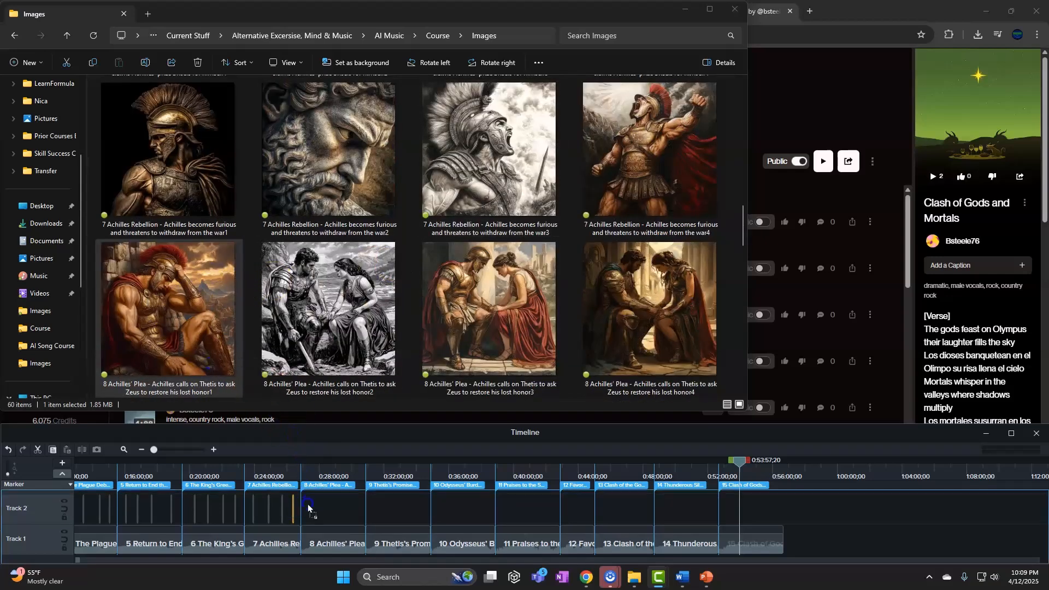
pyautogui.moveTo(307, 369); pyautogui.dragTo(327, 503)
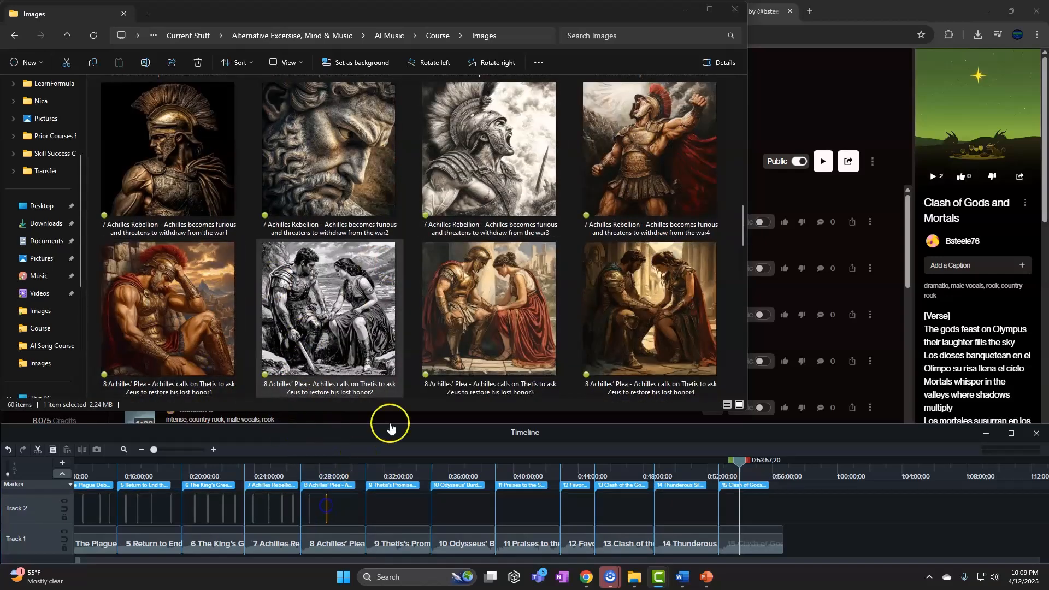
pyautogui.moveTo(439, 377); pyautogui.dragTo(339, 506)
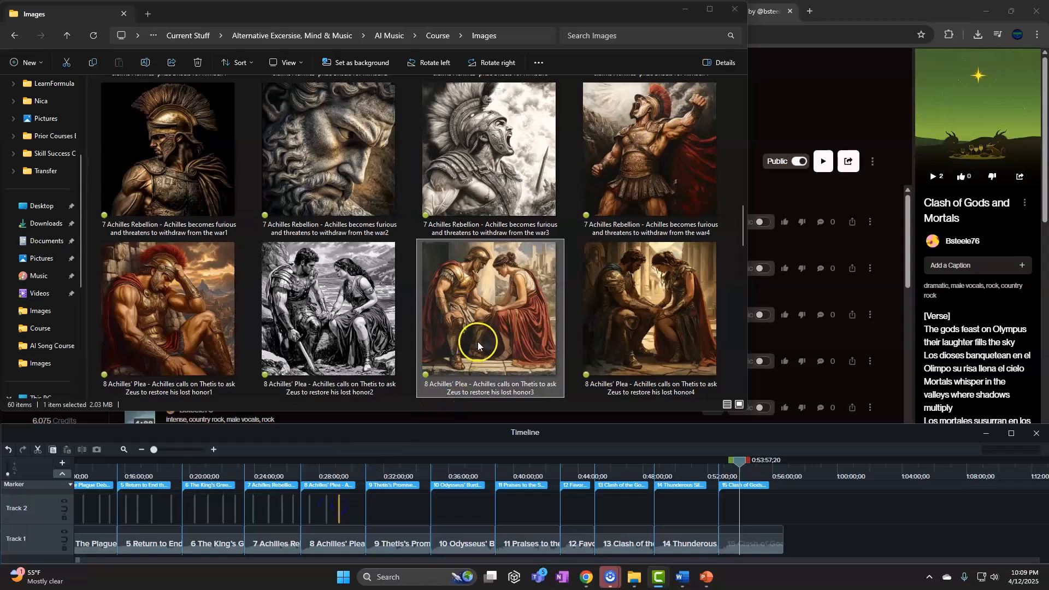
pyautogui.moveTo(598, 328); pyautogui.dragTo(348, 511)
# Step: Place the four 9 Thetis's Promise images in order on Track 2, spaced out above song 9
pyautogui.scroll(-2, 491, 323)
pyautogui.moveTo(164, 315); pyautogui.dragTo(367, 498)
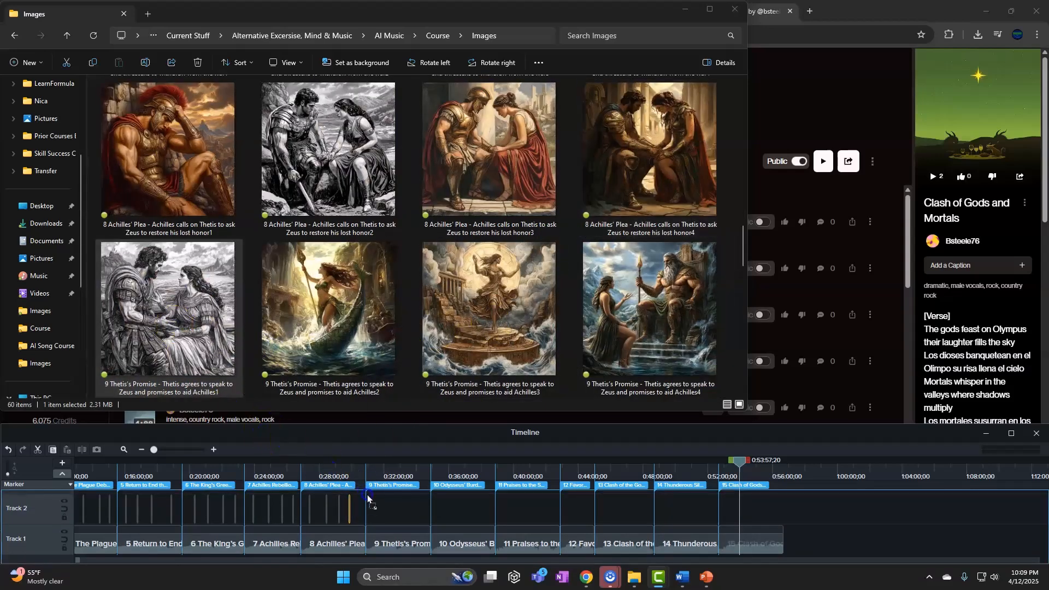
pyautogui.moveTo(328, 312); pyautogui.dragTo(381, 449)
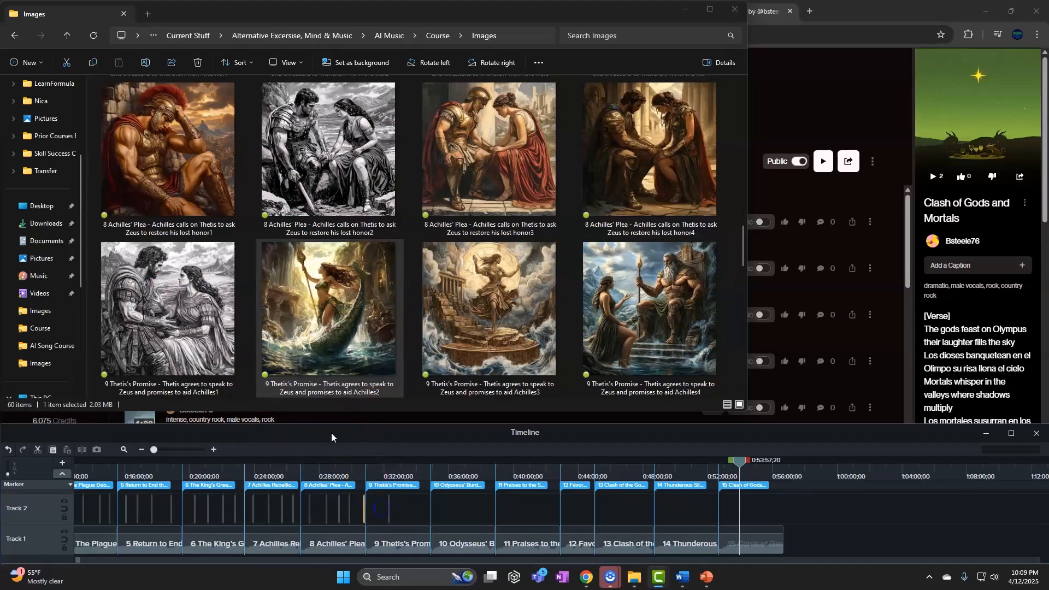
pyautogui.moveTo(180, 320); pyautogui.dragTo(371, 511)
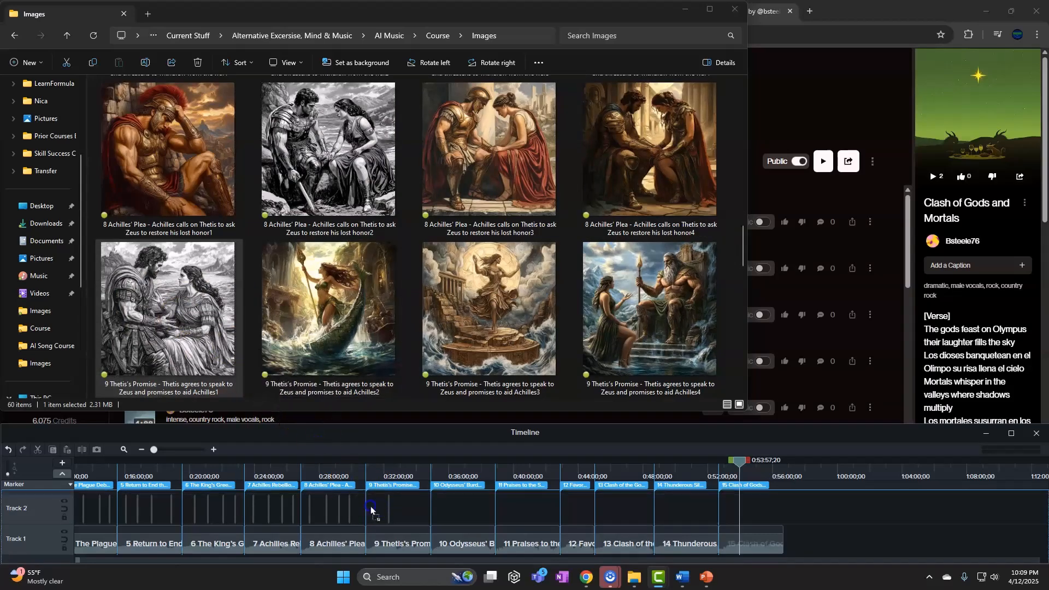
pyautogui.moveTo(459, 339); pyautogui.dragTo(401, 508)
pyautogui.moveTo(621, 346); pyautogui.dragTo(456, 448)
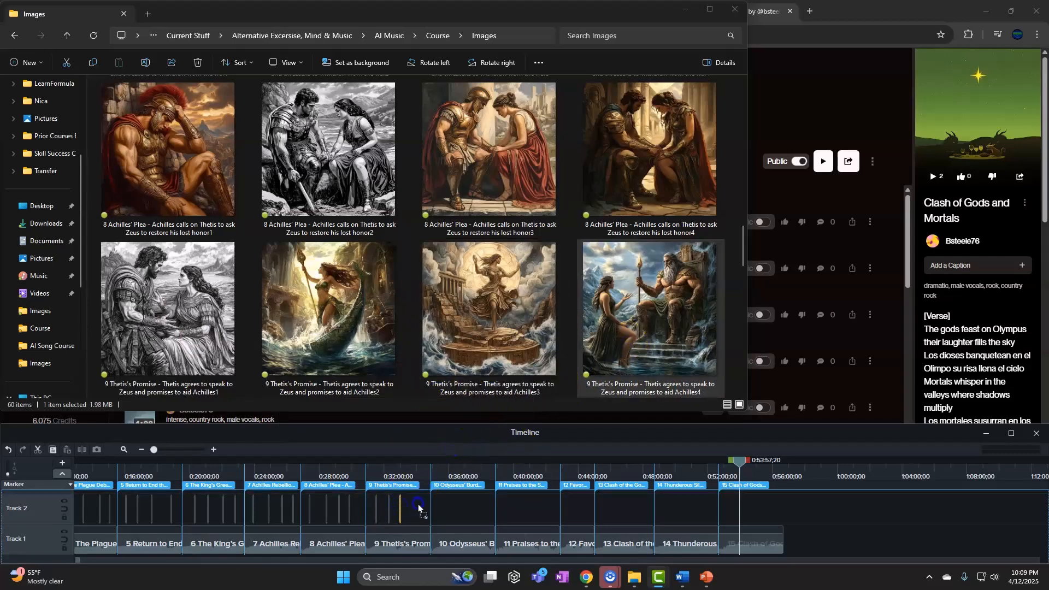
pyautogui.moveTo(418, 509); pyautogui.dragTo(421, 509)
# Step: Place the four 10 Odysseus' Burden images in order on Track 2, spaced out above song 10
pyautogui.scroll(-1, 500, 312)
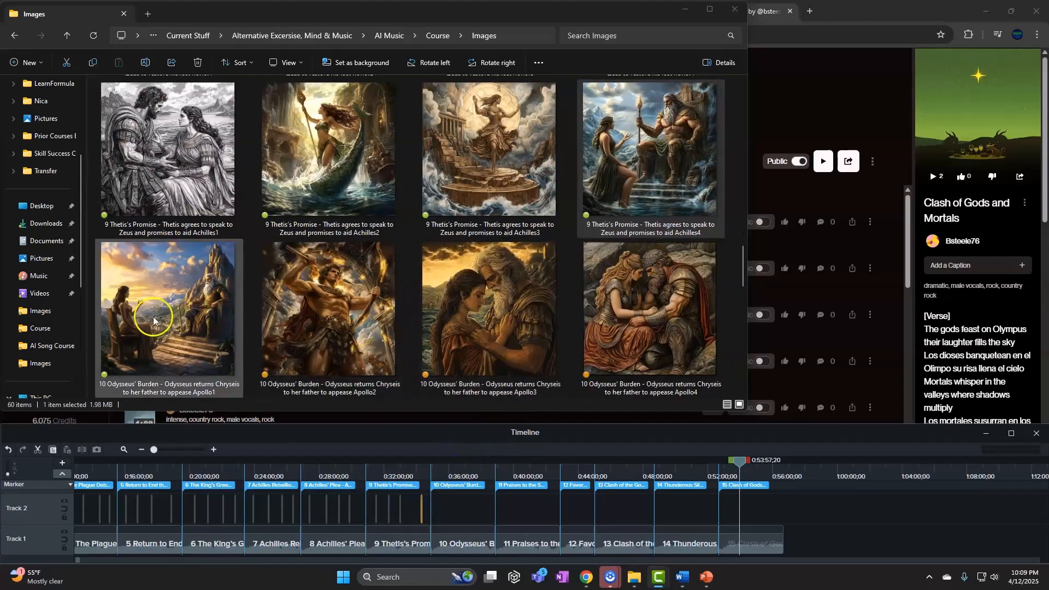
pyautogui.moveTo(167, 314); pyautogui.dragTo(435, 481)
pyautogui.moveTo(441, 521); pyautogui.dragTo(442, 520)
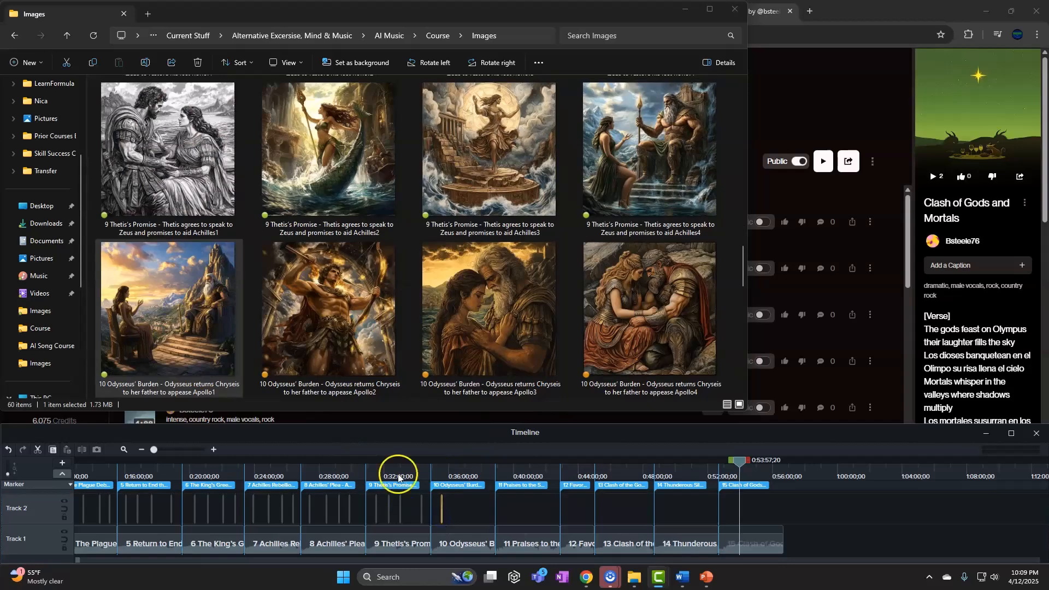
pyautogui.moveTo(330, 328); pyautogui.dragTo(457, 519)
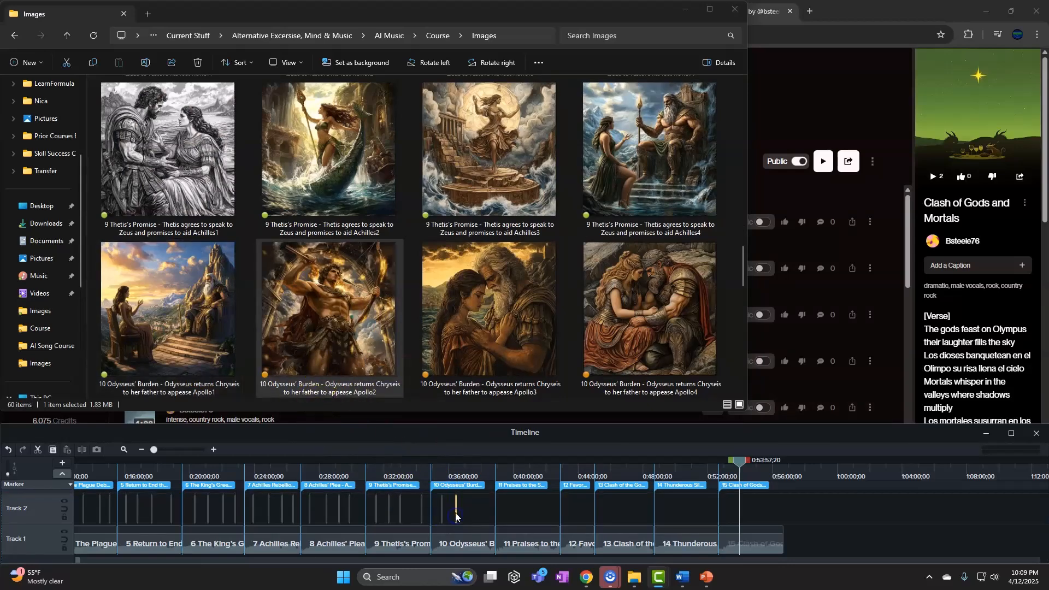
pyautogui.moveTo(490, 312); pyautogui.dragTo(471, 510)
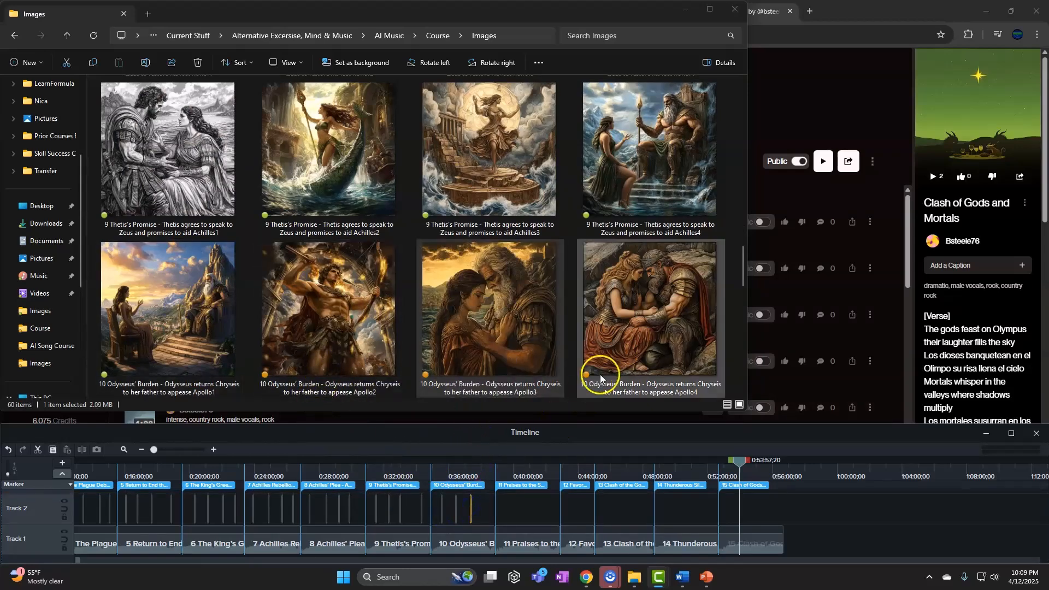
pyautogui.moveTo(605, 375); pyautogui.dragTo(517, 465)
pyautogui.moveTo(488, 507); pyautogui.dragTo(487, 509)
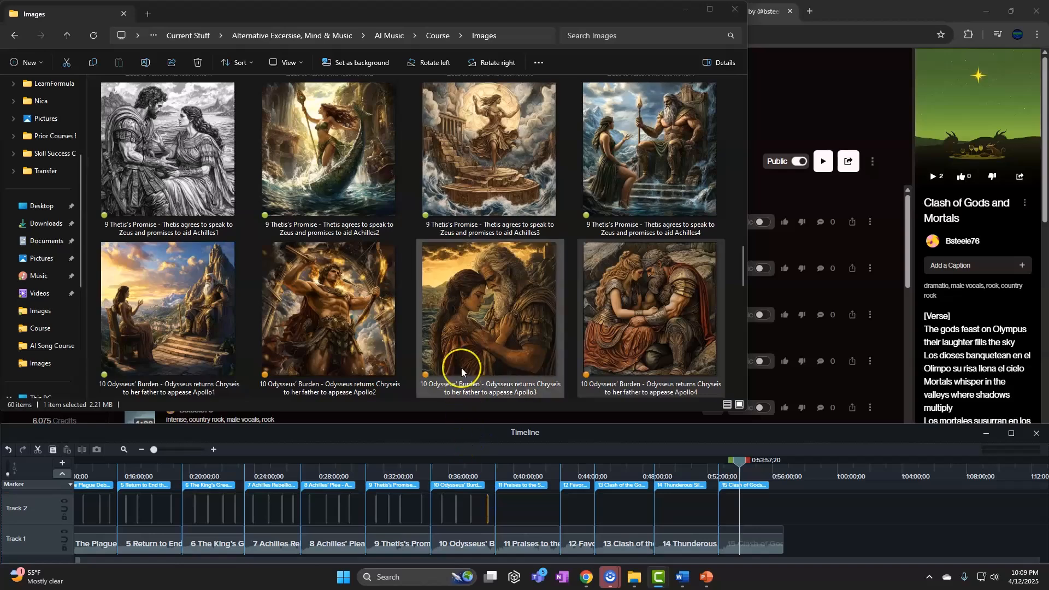
# Step: Place the four 11 Praises to the Sun God images in order on Track 2, spaced out above song 11
pyautogui.scroll(-3, 461, 368)
pyautogui.scroll(2, 462, 366)
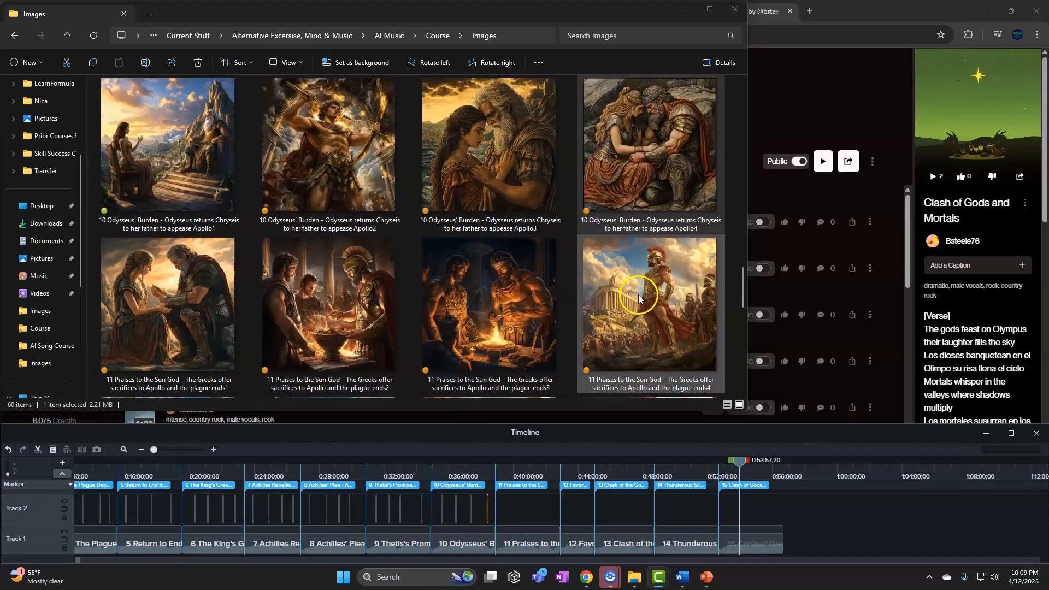
pyautogui.scroll(-2, 642, 291)
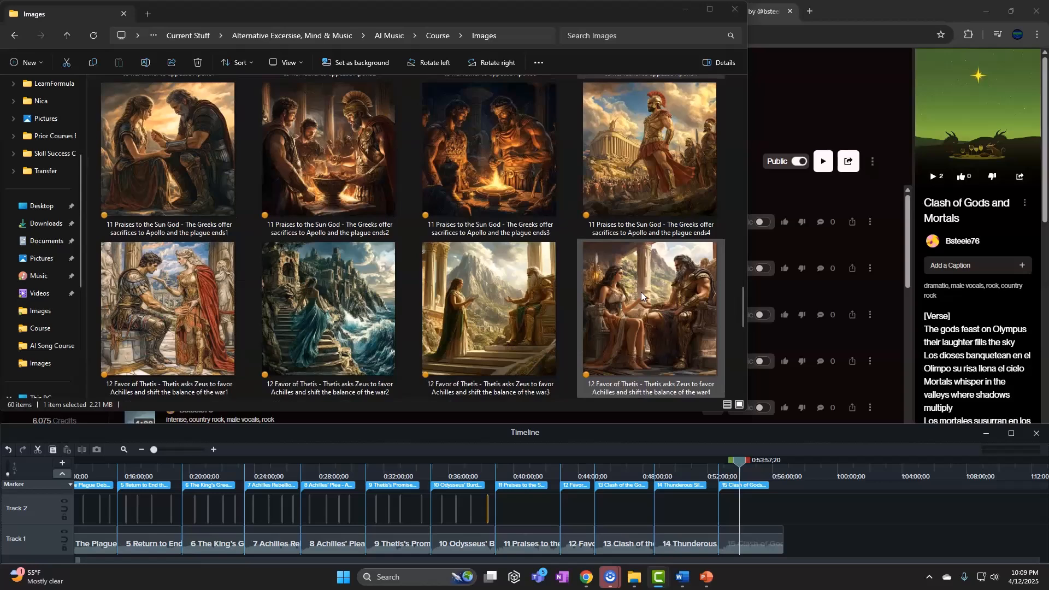
pyautogui.scroll(2, 638, 291)
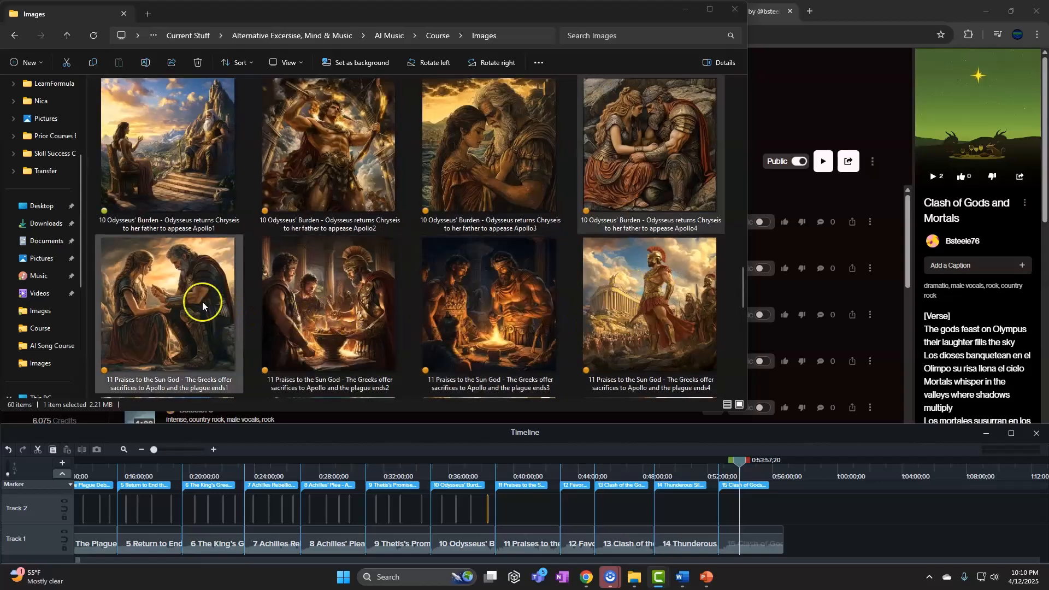
pyautogui.moveTo(202, 305); pyautogui.dragTo(484, 465)
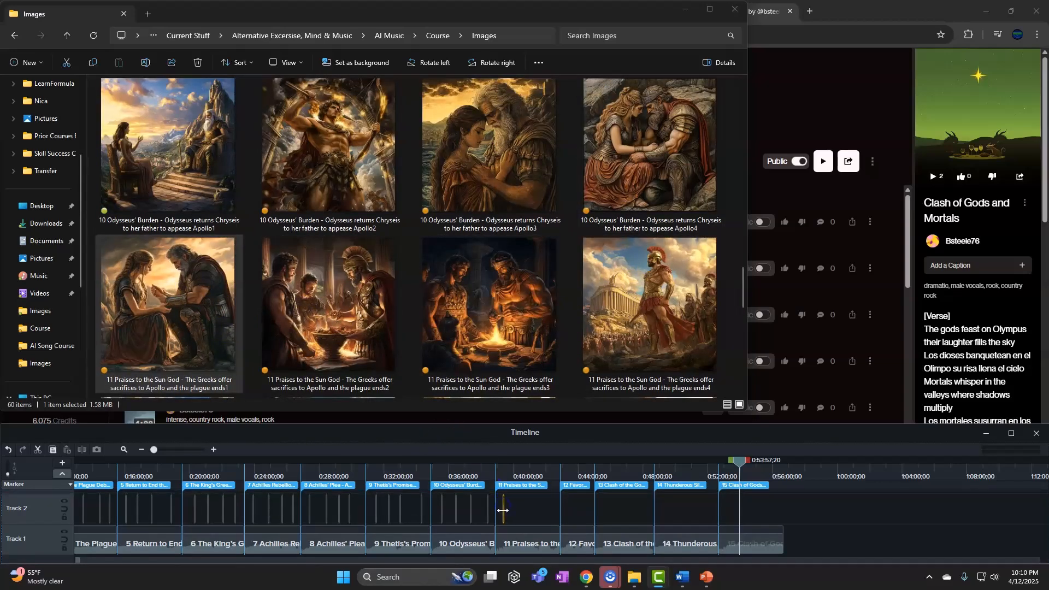
pyautogui.moveTo(358, 336); pyautogui.dragTo(525, 476)
pyautogui.moveTo(516, 515); pyautogui.dragTo(516, 515)
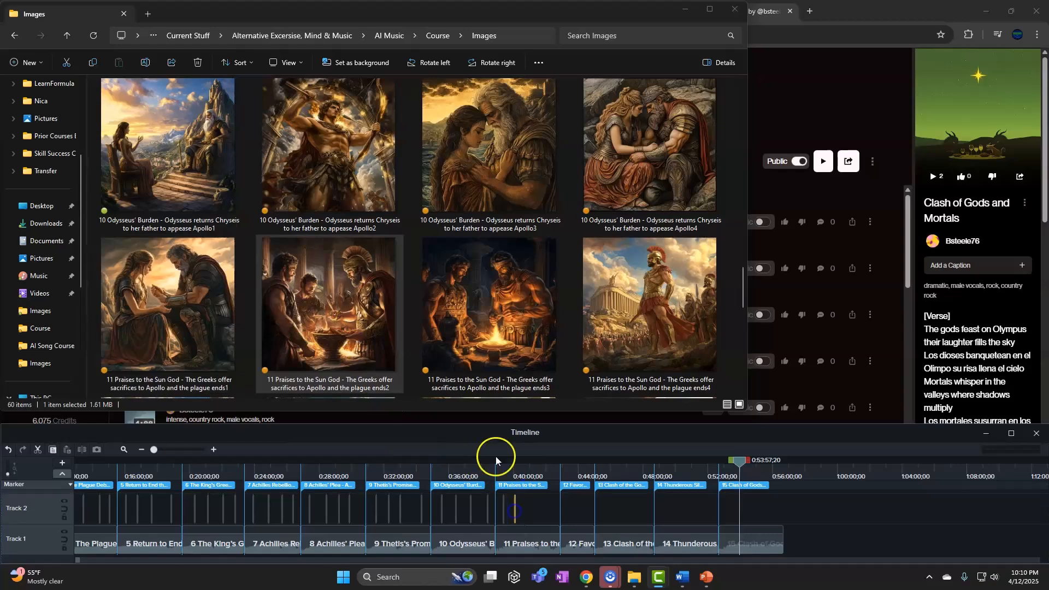
pyautogui.moveTo(492, 328); pyautogui.dragTo(526, 510)
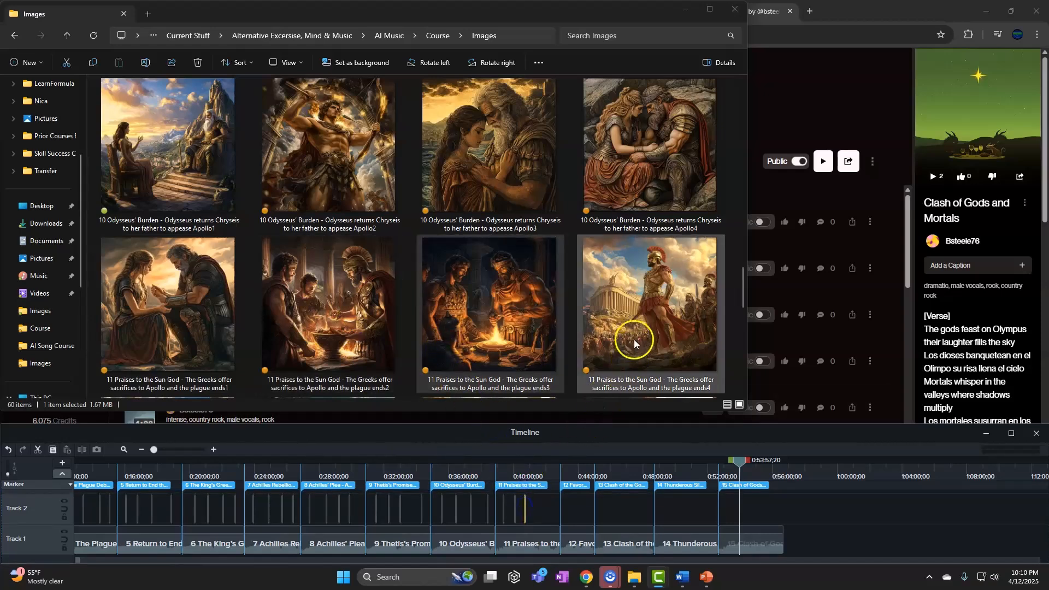
pyautogui.moveTo(628, 339); pyautogui.dragTo(543, 509)
# Step: Place the four 12 Favor of Thetis images in order on Track 2, spaced out above song 12
pyautogui.scroll(-3, 487, 303)
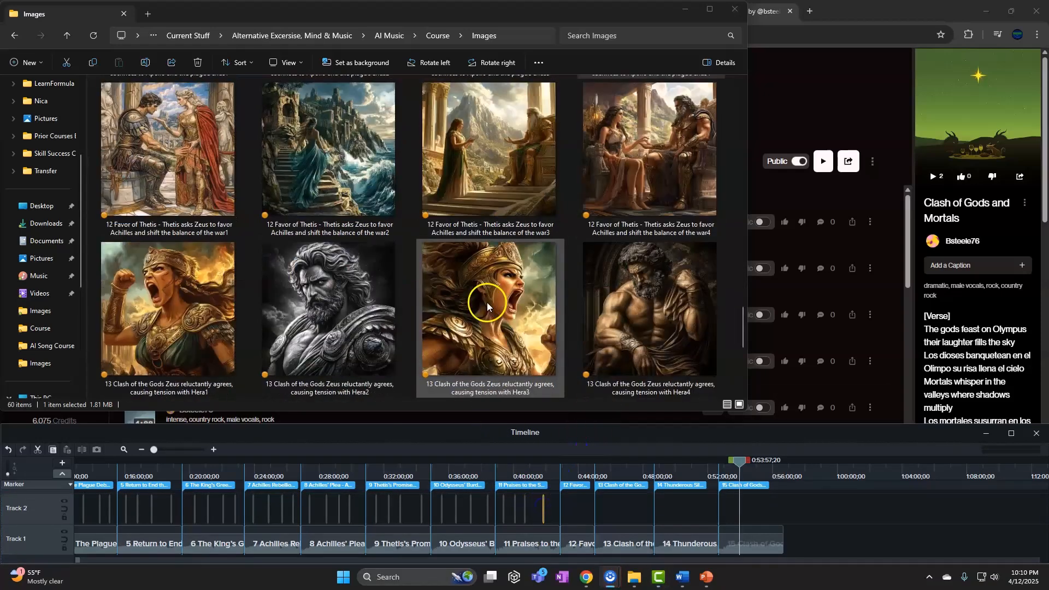
pyautogui.moveTo(201, 139)
pyautogui.mouseDown()
pyautogui.moveTo(457, 355)
pyautogui.moveTo(556, 478)
pyautogui.moveTo(566, 510)
pyautogui.mouseUp()
pyautogui.moveTo(328, 159)
pyautogui.mouseDown()
pyautogui.moveTo(410, 328)
pyautogui.moveTo(583, 503)
pyautogui.moveTo(571, 514)
pyautogui.mouseUp()
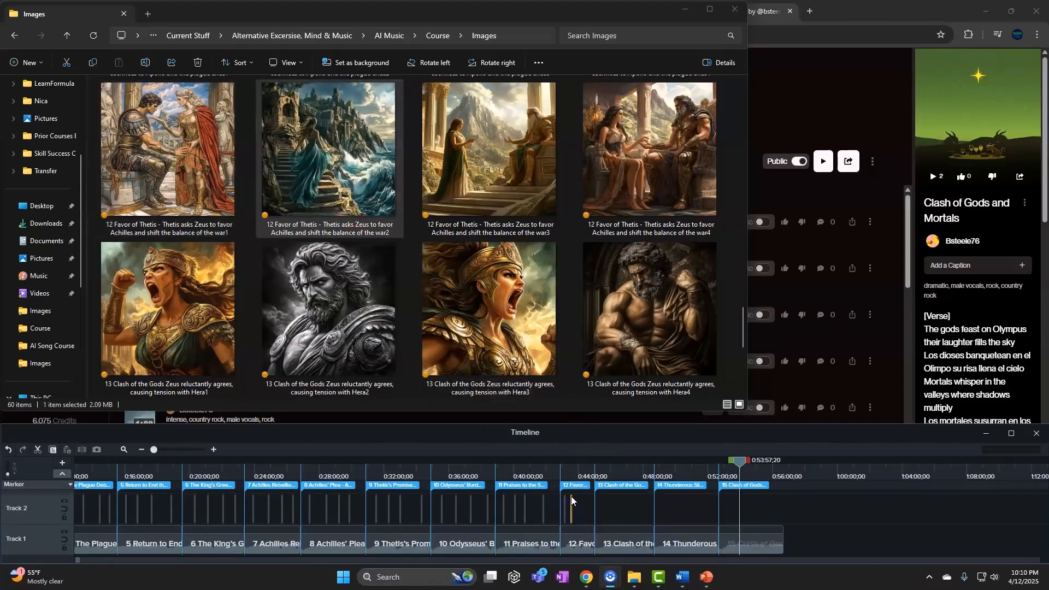
pyautogui.moveTo(497, 206); pyautogui.dragTo(588, 443)
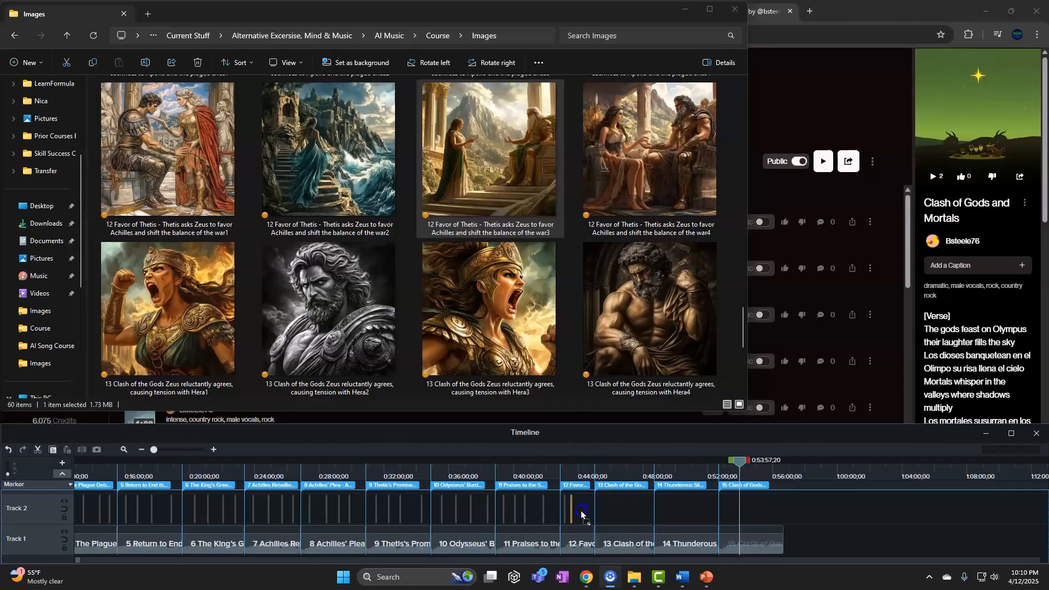
pyautogui.moveTo(583, 514); pyautogui.dragTo(582, 513)
pyautogui.moveTo(628, 215); pyautogui.dragTo(589, 513)
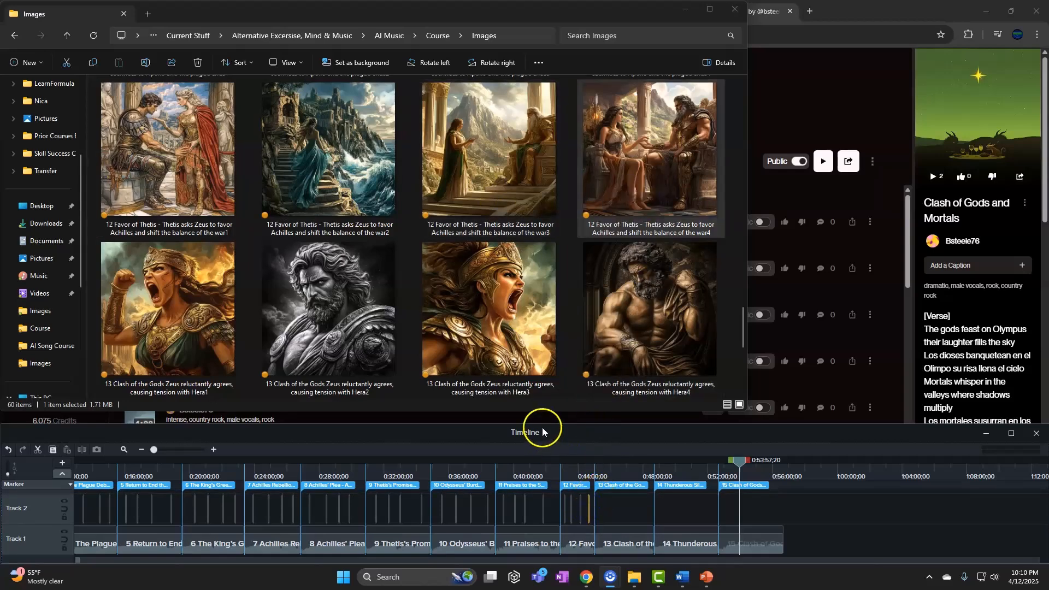
# Step: Place the four 13 Clash of the Gods images in order on Track 2, spaced out above song 13
pyautogui.moveTo(180, 317)
pyautogui.mouseDown()
pyautogui.moveTo(604, 501)
pyautogui.moveTo(601, 512)
pyautogui.mouseUp()
pyautogui.moveTo(343, 363); pyautogui.dragTo(581, 465)
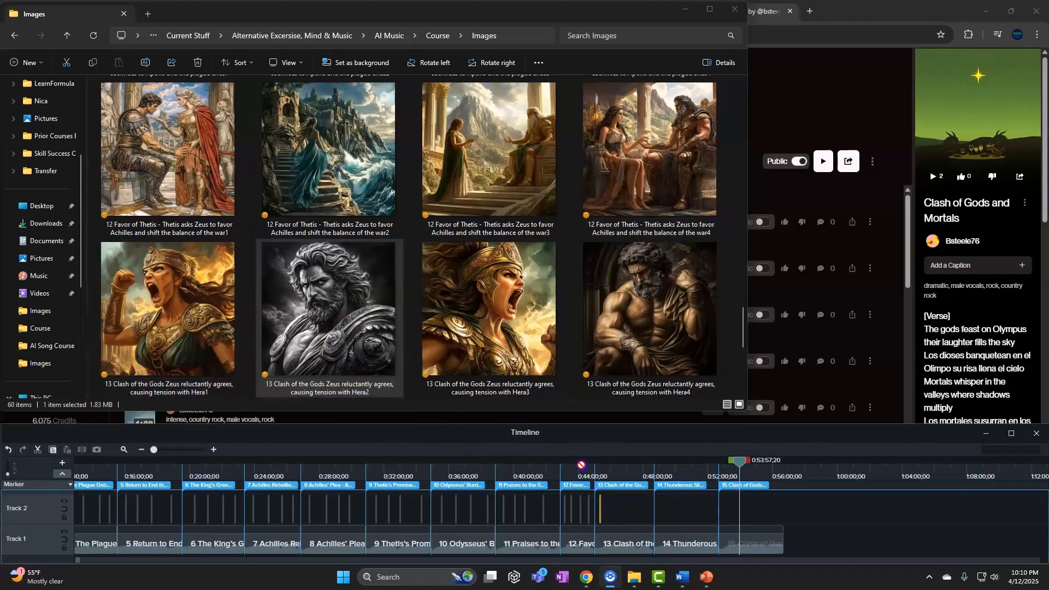
pyautogui.moveTo(546, 377)
pyautogui.mouseDown()
pyautogui.moveTo(553, 412)
pyautogui.moveTo(615, 503)
pyautogui.mouseUp()
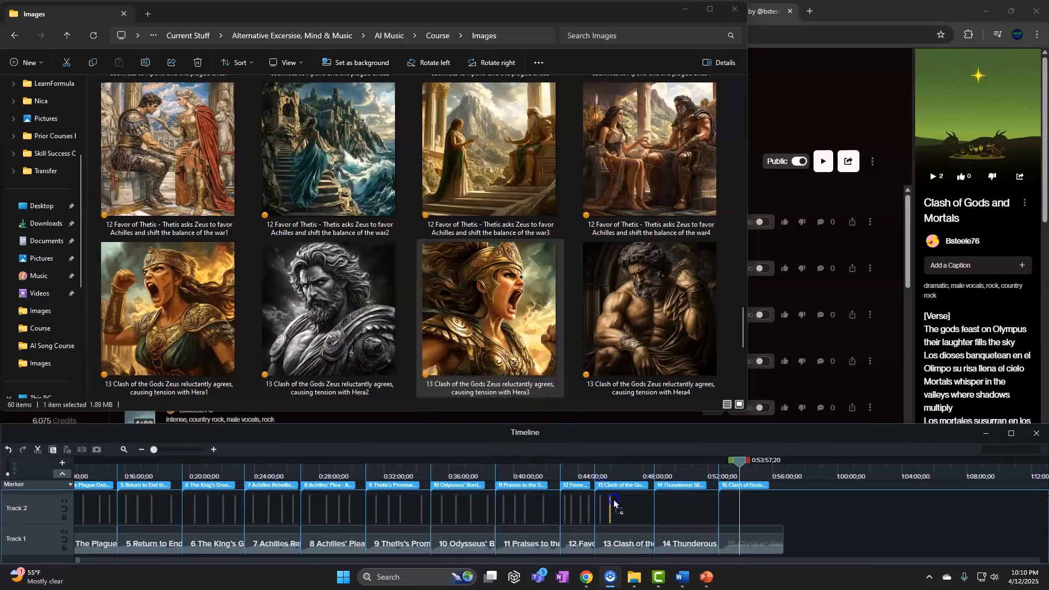
pyautogui.moveTo(634, 326); pyautogui.dragTo(639, 513)
# Step: Place the four 14 Thunderous Silence images in order on Track 2, spaced out above song 14
pyautogui.scroll(-2, 592, 296)
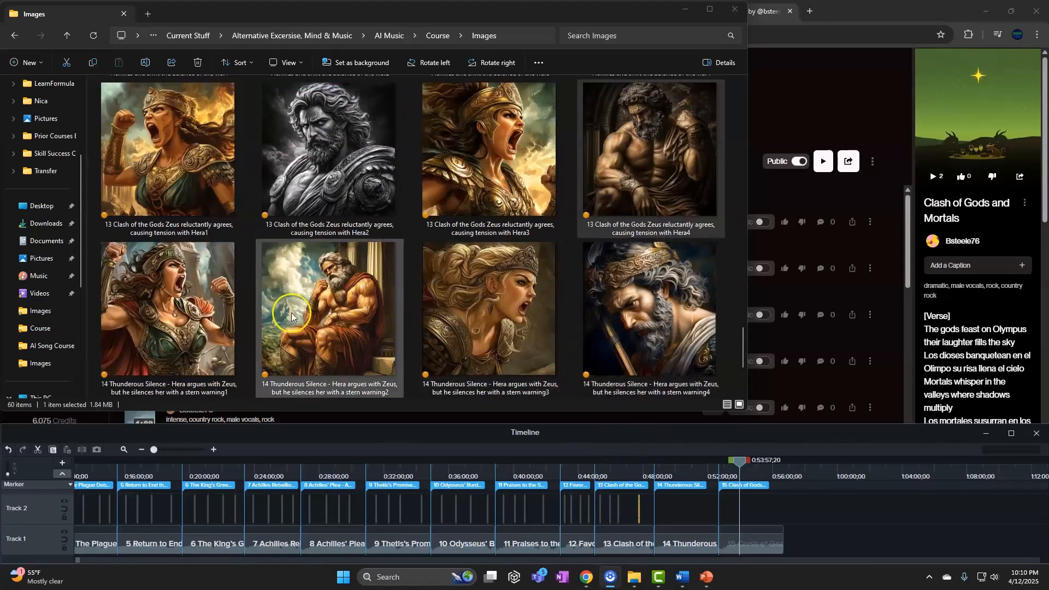
pyautogui.click(192, 312)
pyautogui.moveTo(192, 312); pyautogui.dragTo(640, 489)
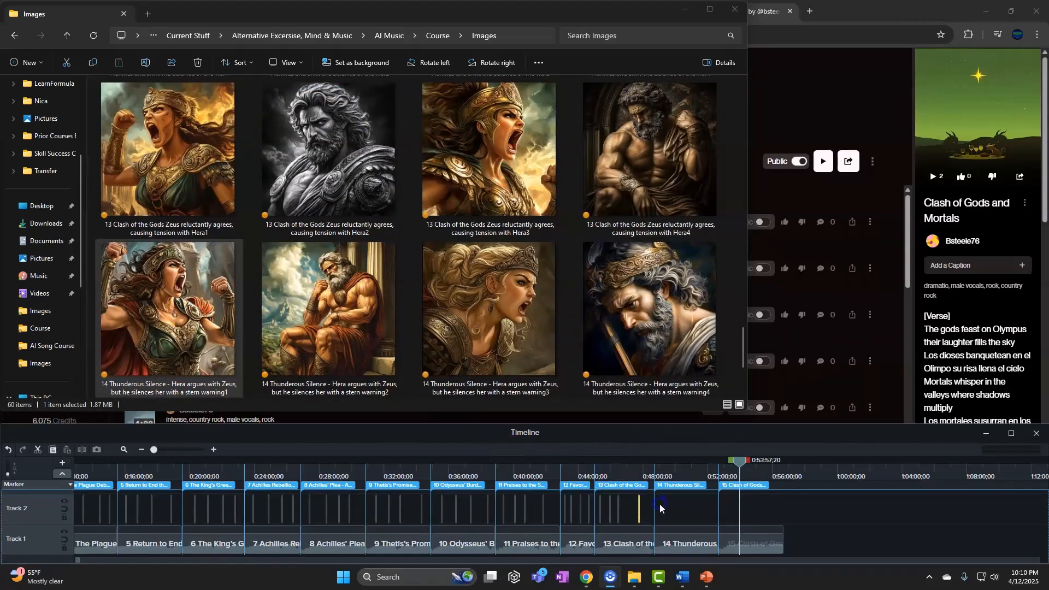
pyautogui.moveTo(336, 309)
pyautogui.mouseDown()
pyautogui.moveTo(347, 303)
pyautogui.moveTo(651, 490)
pyautogui.mouseUp()
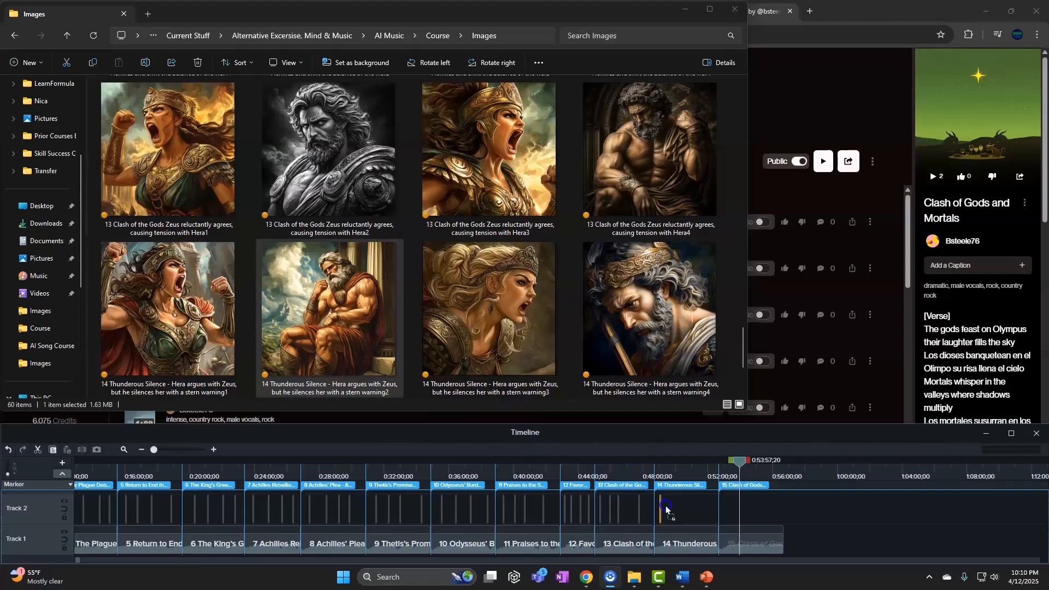
pyautogui.moveTo(490, 309)
pyautogui.mouseDown()
pyautogui.moveTo(492, 298)
pyautogui.moveTo(674, 510)
pyautogui.mouseUp()
pyautogui.moveTo(555, 347); pyautogui.dragTo(530, 340)
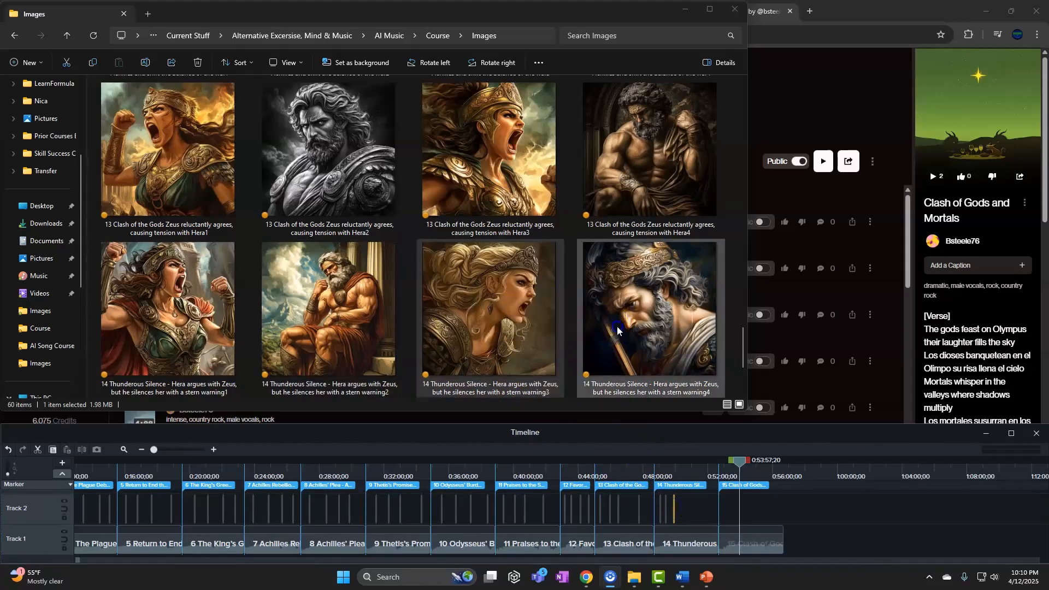
pyautogui.moveTo(617, 329); pyautogui.dragTo(683, 508)
# Step: Place the four 15 Clash of Gods and Mortals images in order on Track 2, spaced out above song 15
pyautogui.scroll(-2, 601, 328)
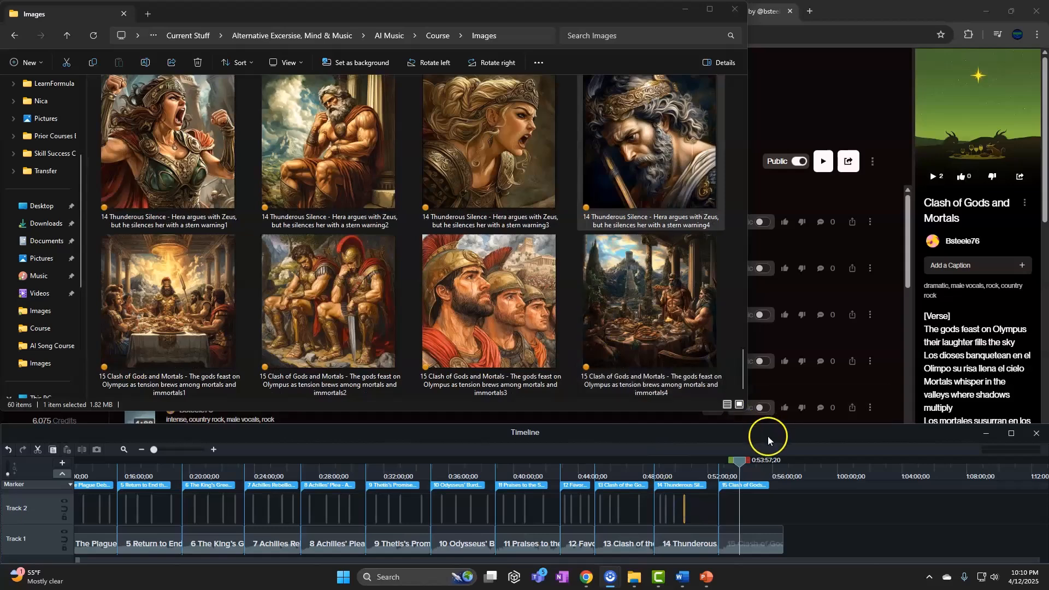
pyautogui.moveTo(779, 470); pyautogui.dragTo(796, 464)
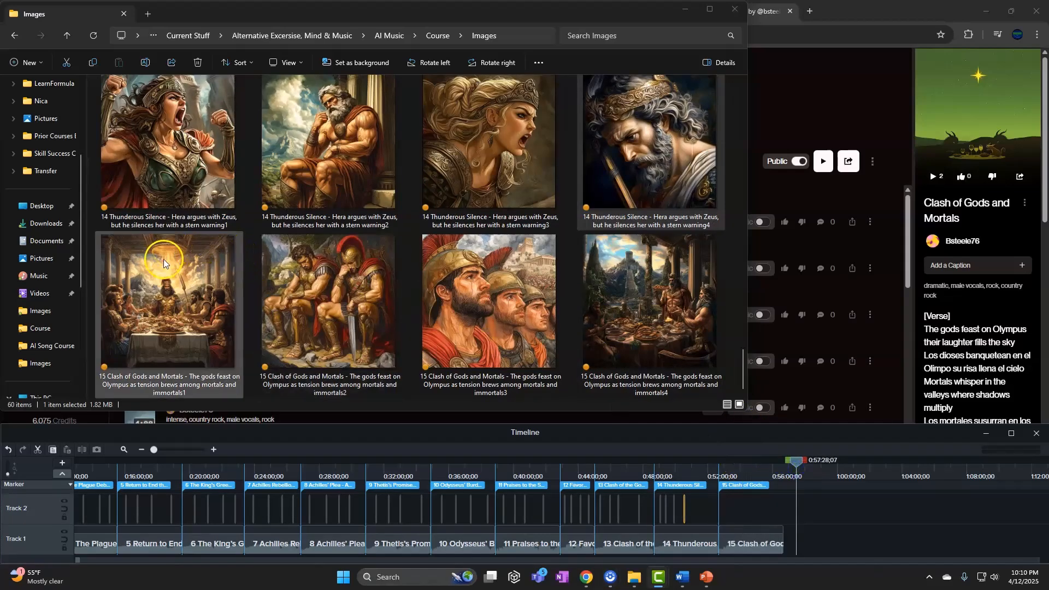
pyautogui.moveTo(163, 259); pyautogui.dragTo(690, 452)
pyautogui.moveTo(729, 508); pyautogui.dragTo(729, 508)
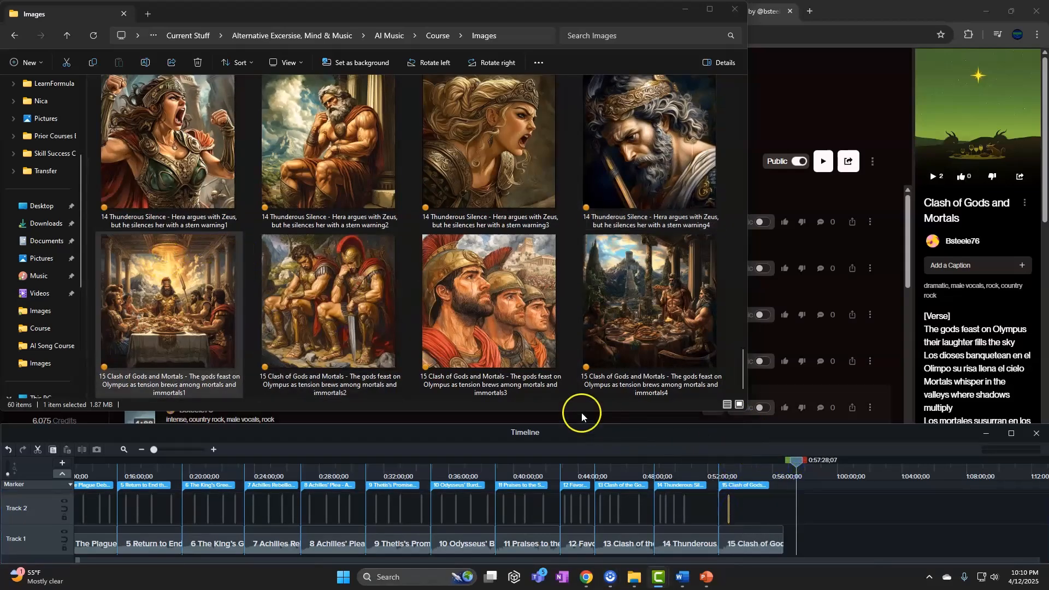
pyautogui.moveTo(334, 317)
pyautogui.mouseDown()
pyautogui.moveTo(466, 386)
pyautogui.moveTo(769, 510)
pyautogui.moveTo(744, 511)
pyautogui.mouseUp()
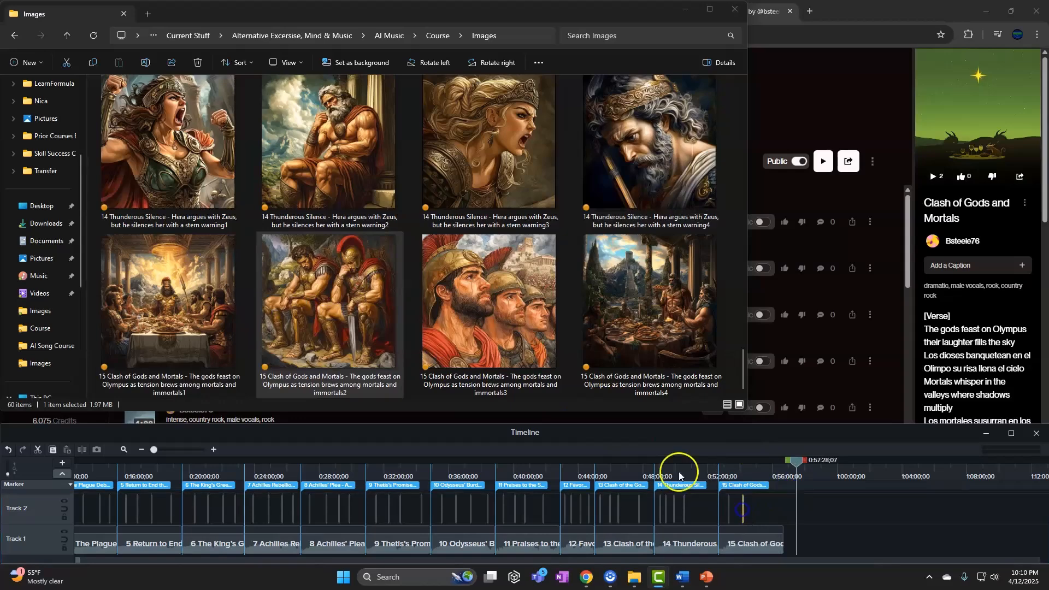
pyautogui.moveTo(489, 301); pyautogui.dragTo(754, 512)
pyautogui.moveTo(679, 356); pyautogui.dragTo(761, 508)
# Step: Stretch the four 1 Apollo's Wrath images on Track 2 end to end so they cover all of song 1 without gaps
pyautogui.moveTo(795, 461); pyautogui.dragTo(50, 477)
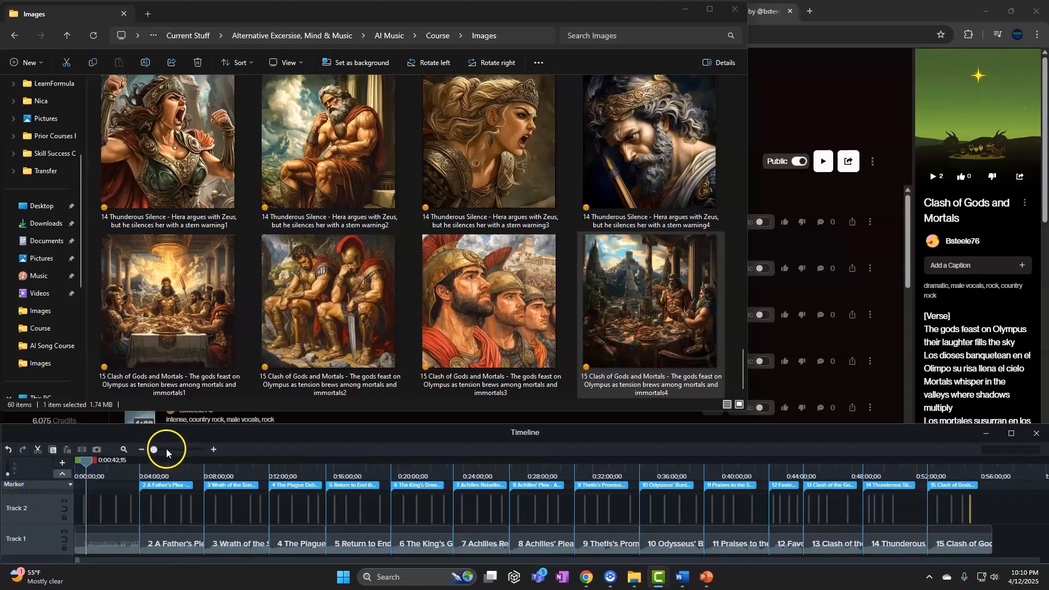
pyautogui.moveTo(164, 452); pyautogui.dragTo(176, 451)
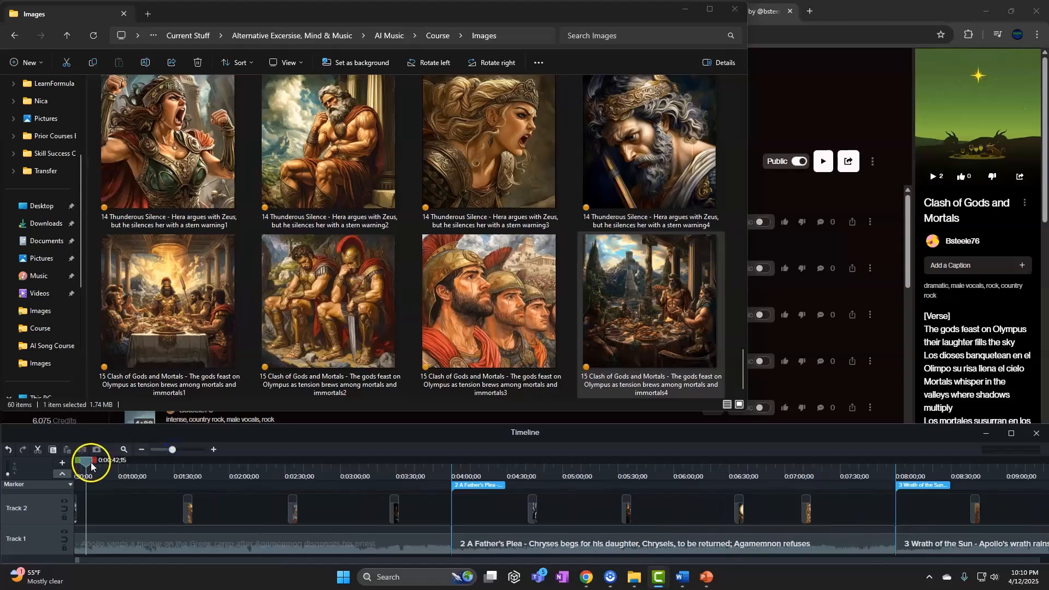
pyautogui.moveTo(91, 466); pyautogui.dragTo(28, 469)
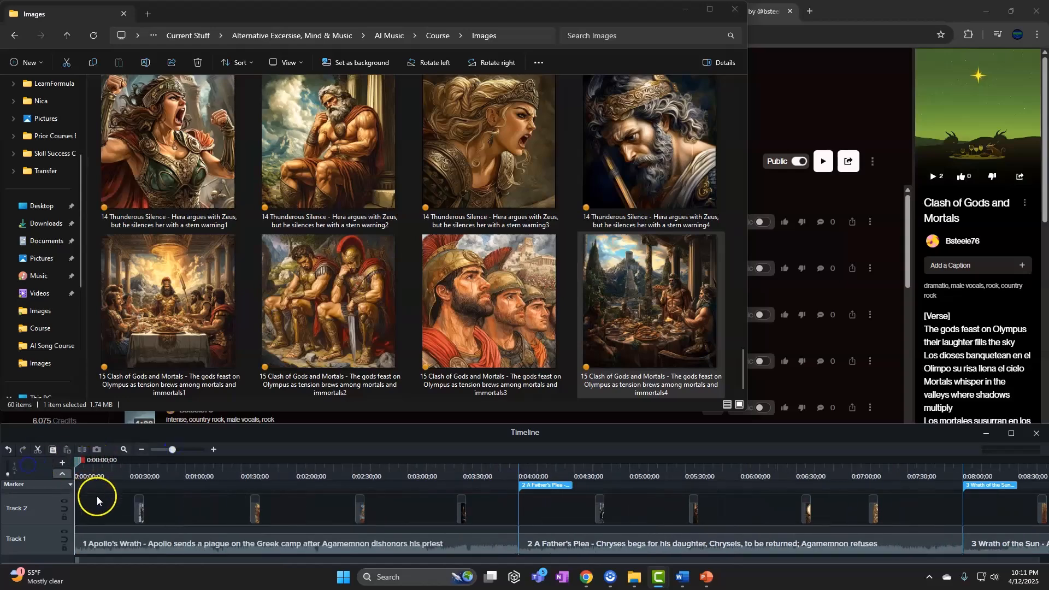
pyautogui.moveTo(135, 512); pyautogui.dragTo(71, 509)
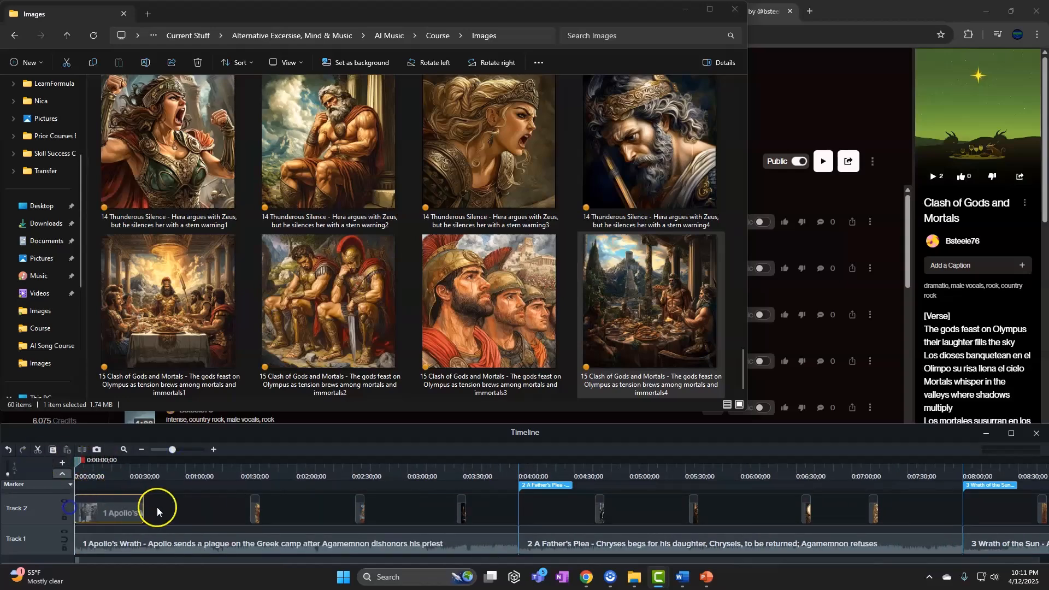
pyautogui.moveTo(142, 509); pyautogui.dragTo(182, 508)
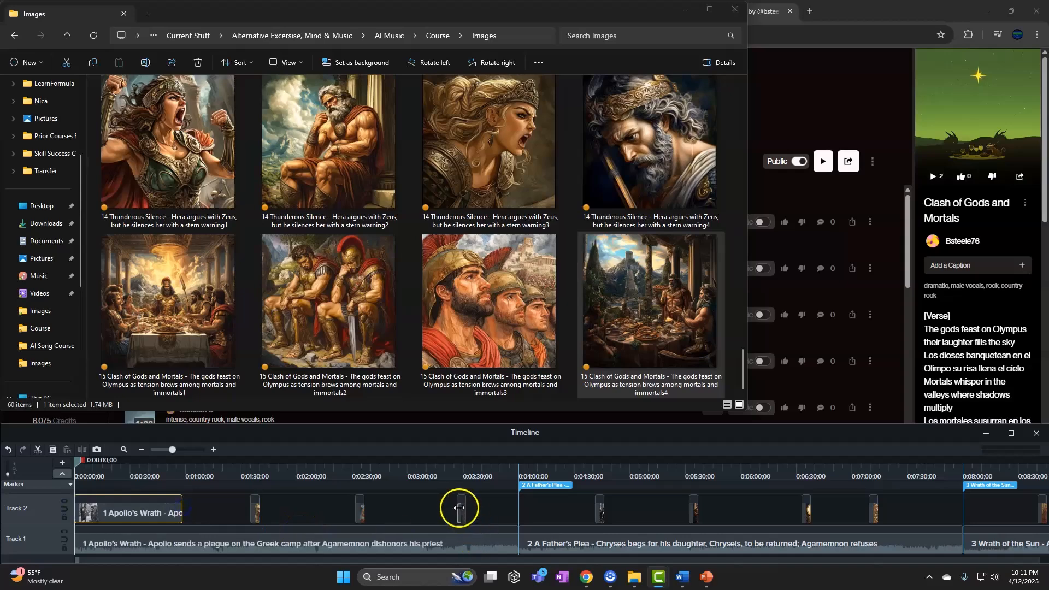
pyautogui.moveTo(468, 514); pyautogui.dragTo(517, 513)
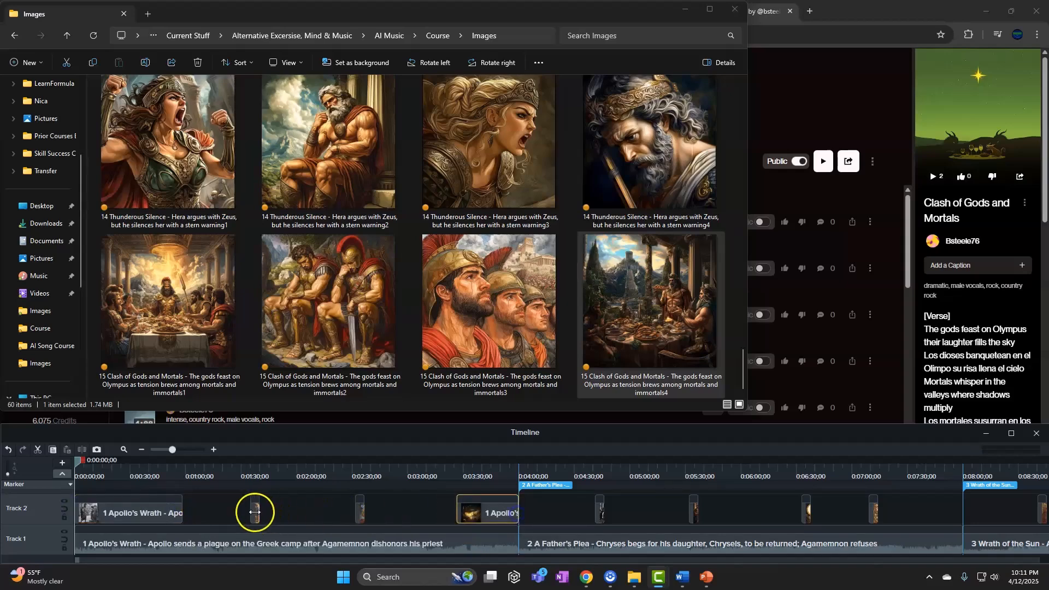
pyautogui.moveTo(250, 513); pyautogui.dragTo(293, 513)
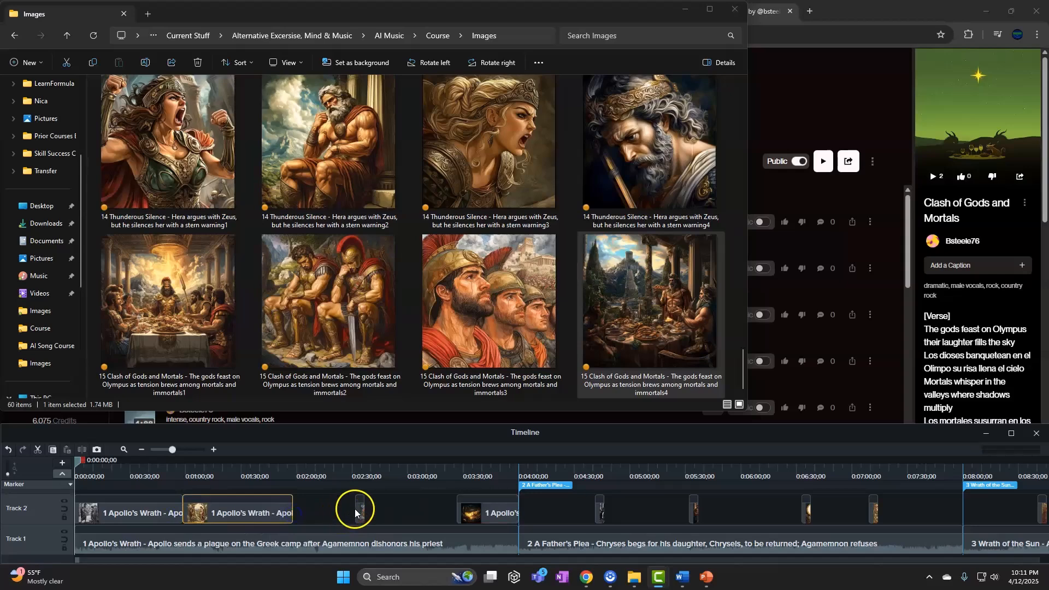
pyautogui.moveTo(357, 512); pyautogui.dragTo(294, 513)
pyautogui.moveTo(458, 511)
pyautogui.mouseDown()
pyautogui.moveTo(421, 512)
pyautogui.moveTo(439, 514)
pyautogui.mouseUp()
# Step: Stretch the four 2 A Father's Plea images on Track 2 end to end so they cover all of song 2 without gaps
pyautogui.click(627, 478)
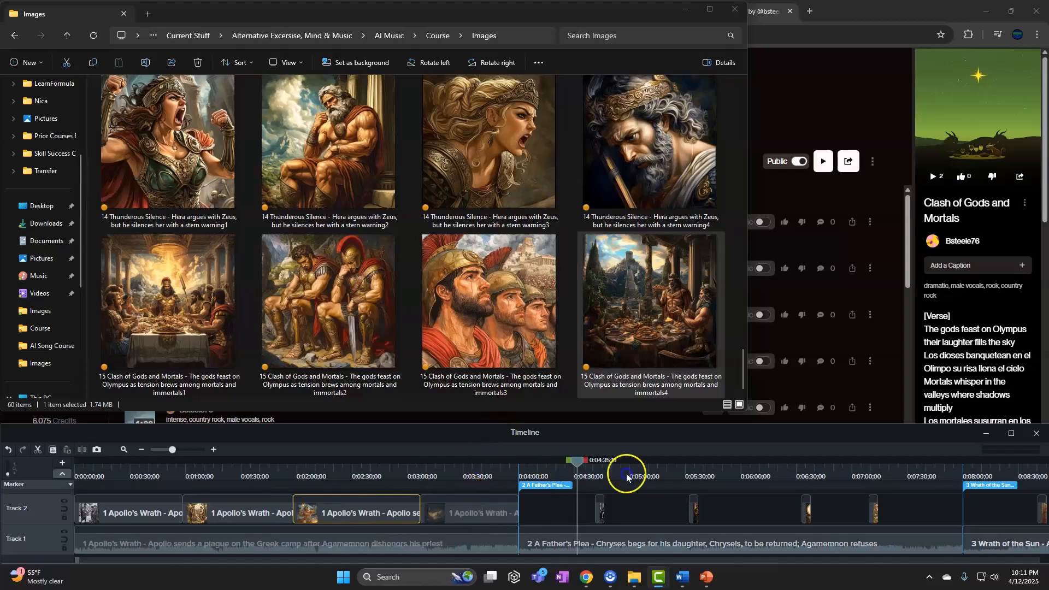
pyautogui.moveTo(627, 477); pyautogui.dragTo(822, 486)
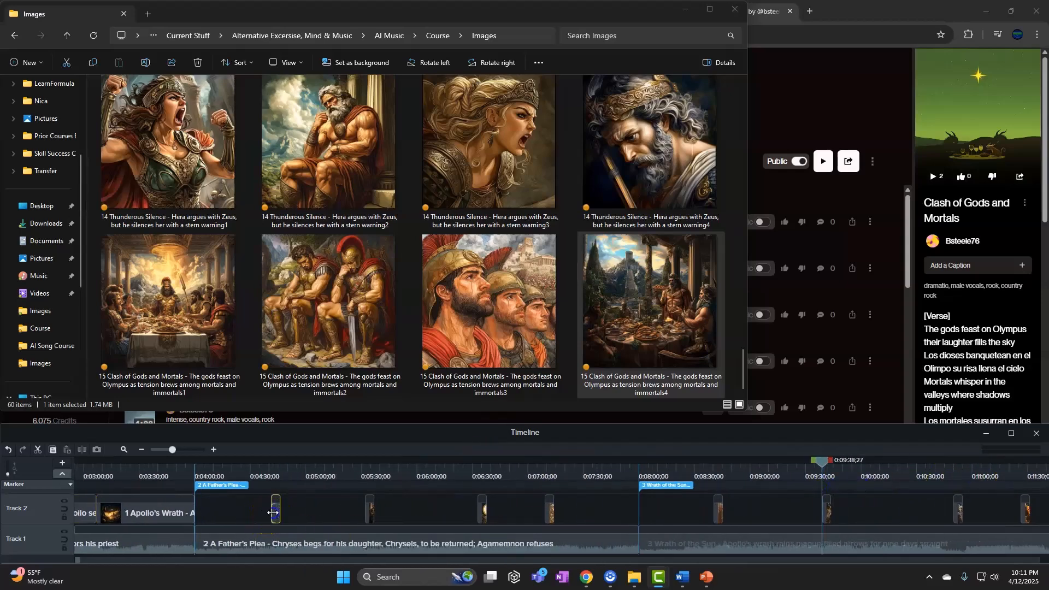
pyautogui.moveTo(273, 512); pyautogui.dragTo(187, 513)
pyautogui.moveTo(367, 513); pyautogui.dragTo(281, 513)
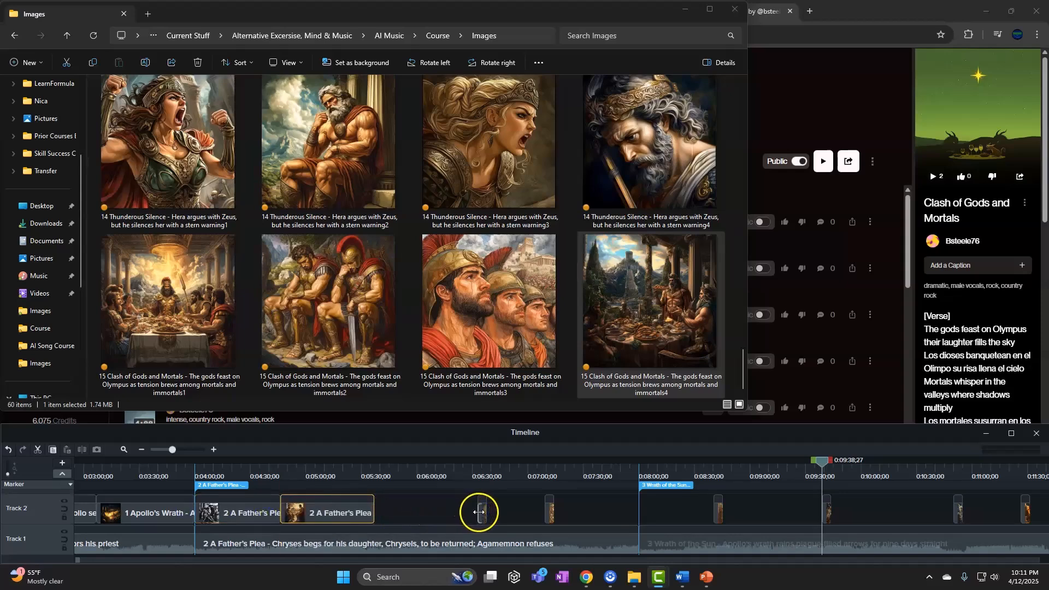
pyautogui.moveTo(479, 513); pyautogui.dragTo(375, 513)
pyautogui.moveTo(547, 512); pyautogui.dragTo(488, 513)
pyautogui.moveTo(552, 510); pyautogui.dragTo(638, 511)
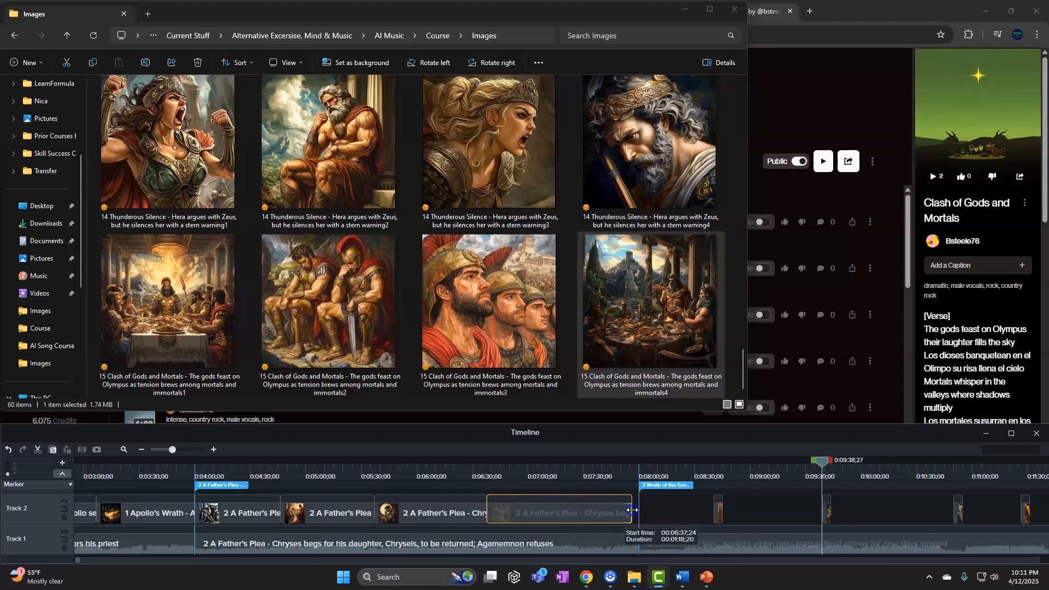
# Step: Stretch the four 3 Wrath of the Sun images on Track 2 end to end so they cover all of song 3 without gaps
pyautogui.click(931, 476)
pyautogui.hscroll(5, 959, 486)
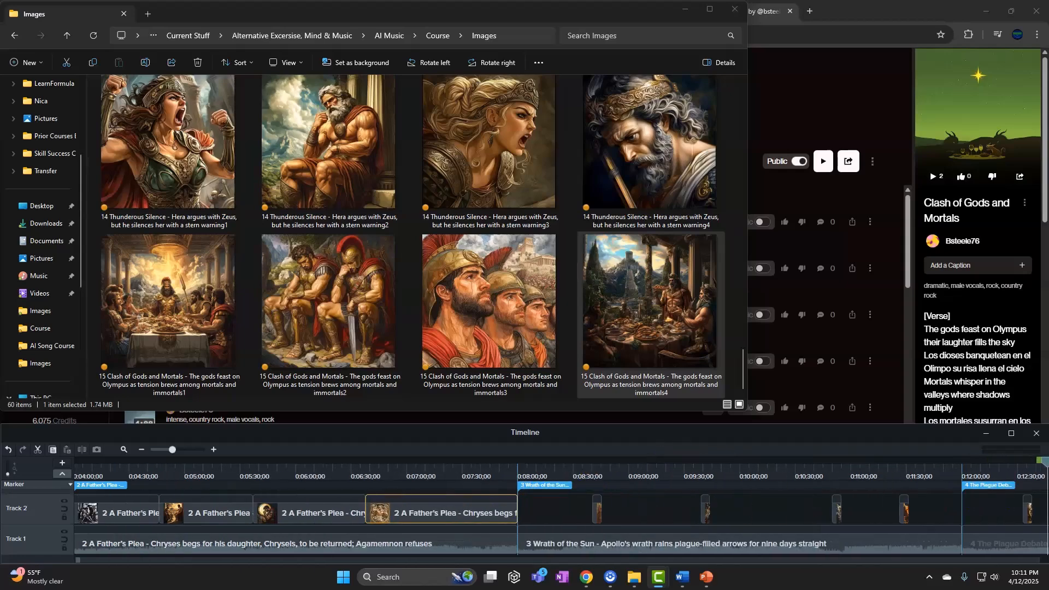
pyautogui.click(840, 488)
pyautogui.moveTo(402, 511); pyautogui.dragTo(306, 513)
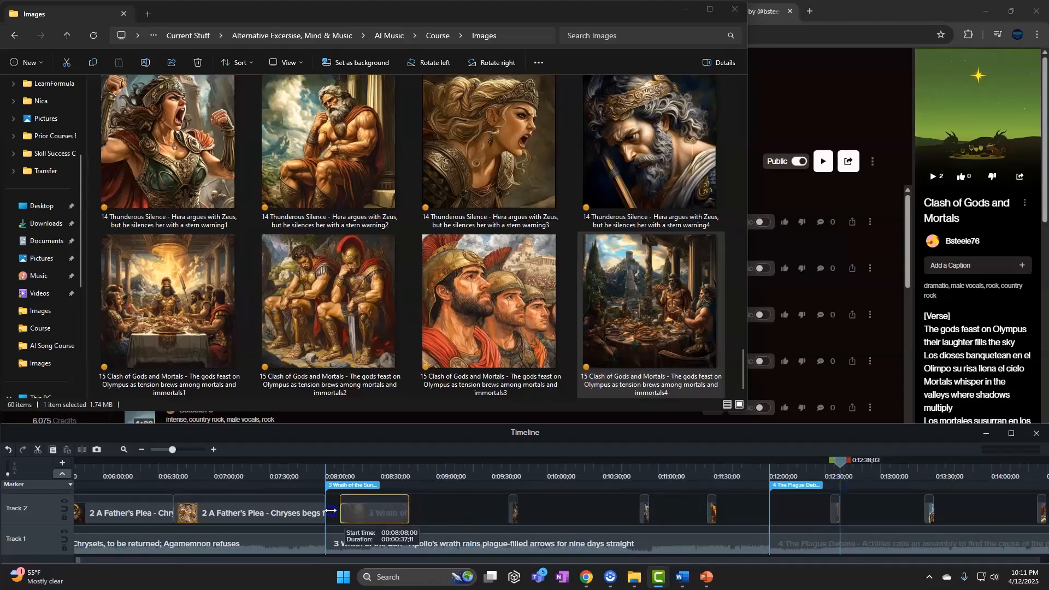
pyautogui.moveTo(405, 516); pyautogui.dragTo(466, 513)
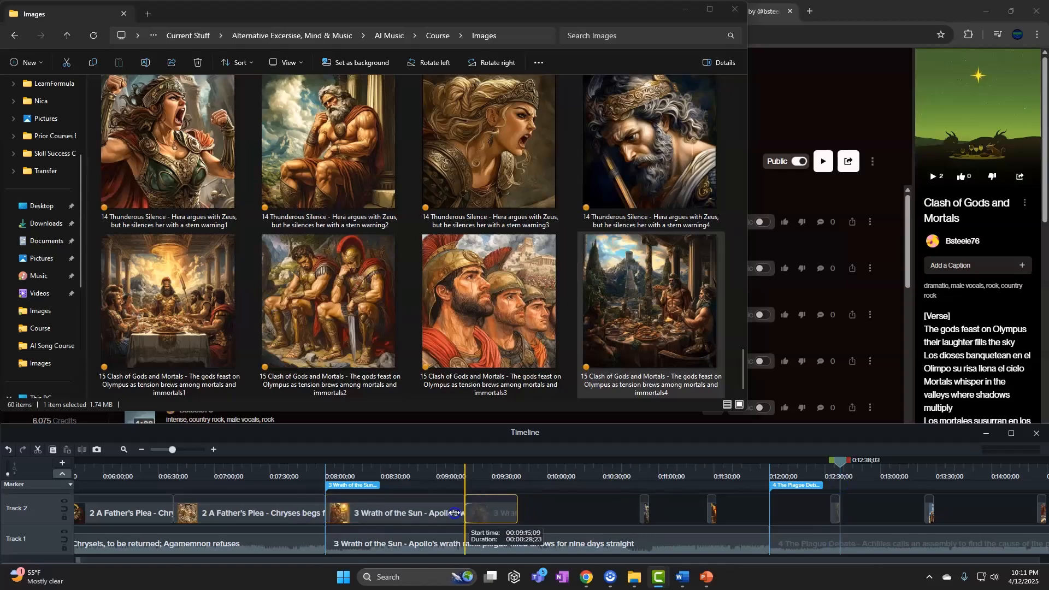
pyautogui.moveTo(717, 514); pyautogui.dragTo(545, 514)
pyautogui.moveTo(468, 508); pyautogui.dragTo(435, 511)
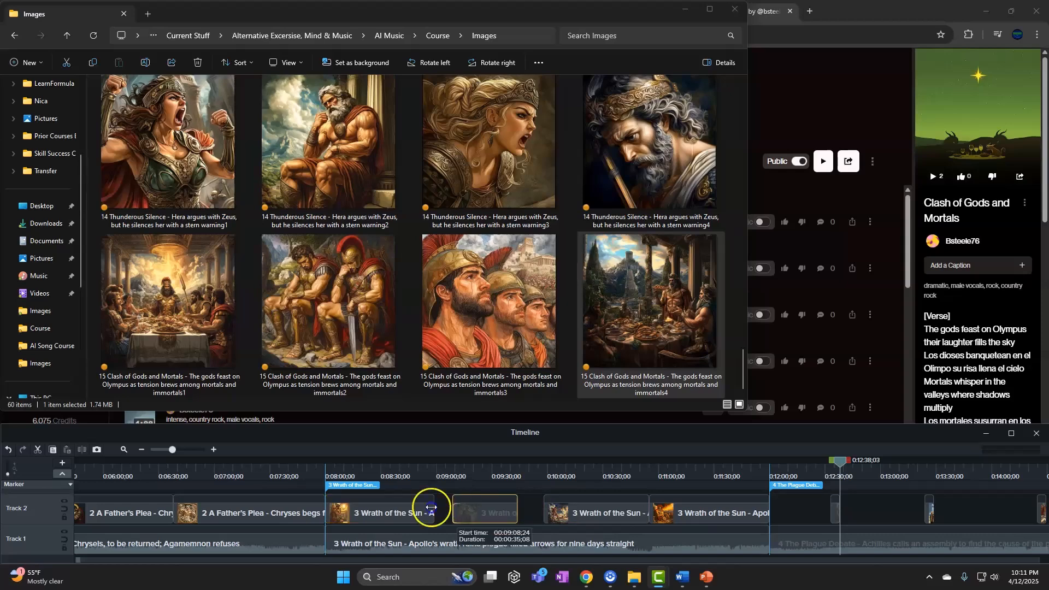
pyautogui.moveTo(518, 515); pyautogui.dragTo(544, 514)
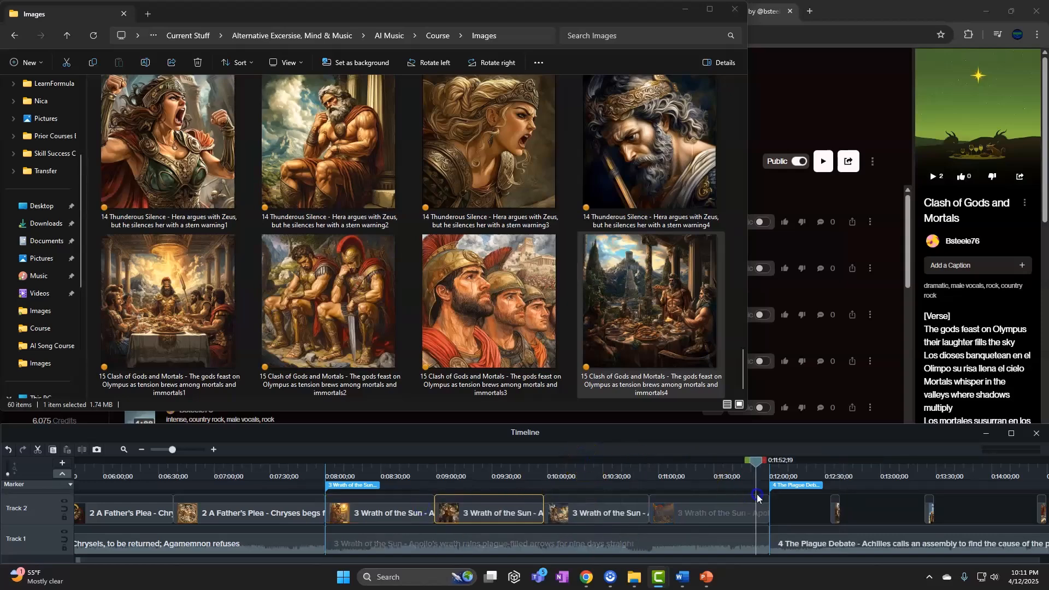
# Step: Stretch the four 4 The Plague Debate images on Track 2 end to end so they cover all of song 4 without gaps
pyautogui.moveTo(841, 462); pyautogui.dragTo(733, 538)
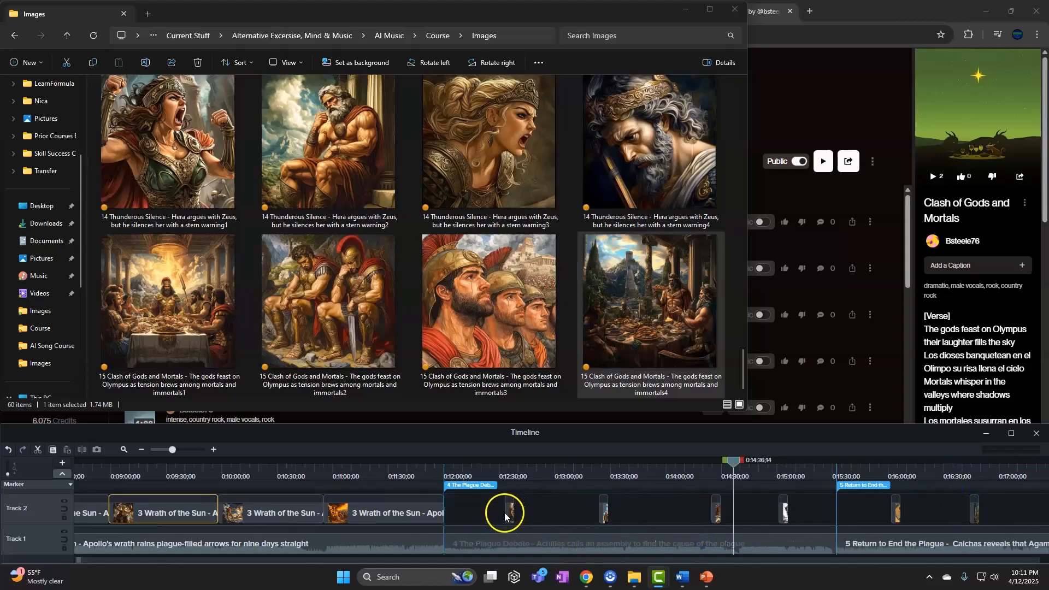
pyautogui.moveTo(506, 510); pyautogui.dragTo(446, 512)
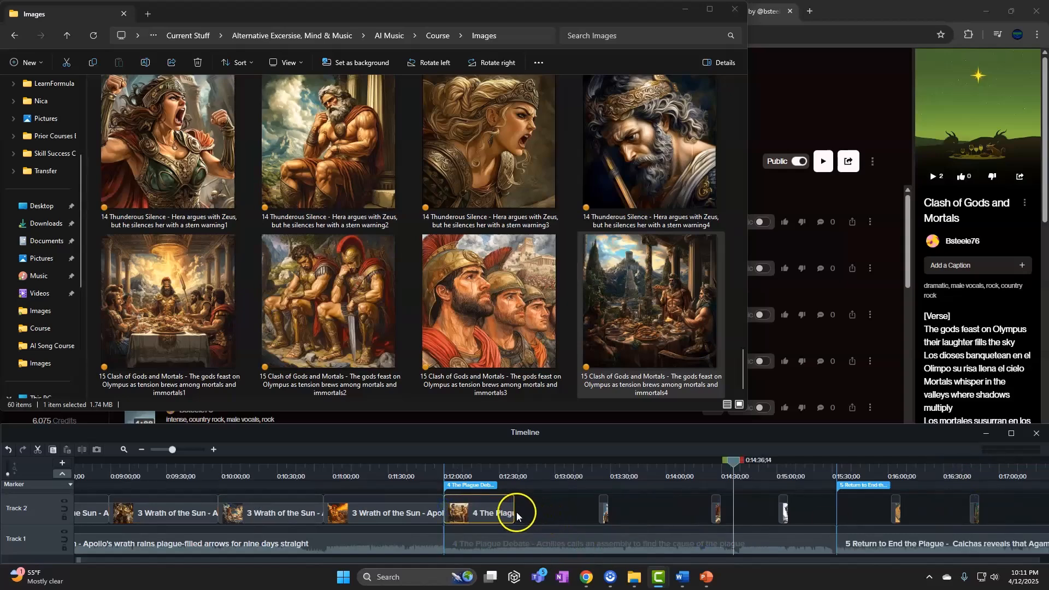
pyautogui.moveTo(516, 510); pyautogui.dragTo(555, 512)
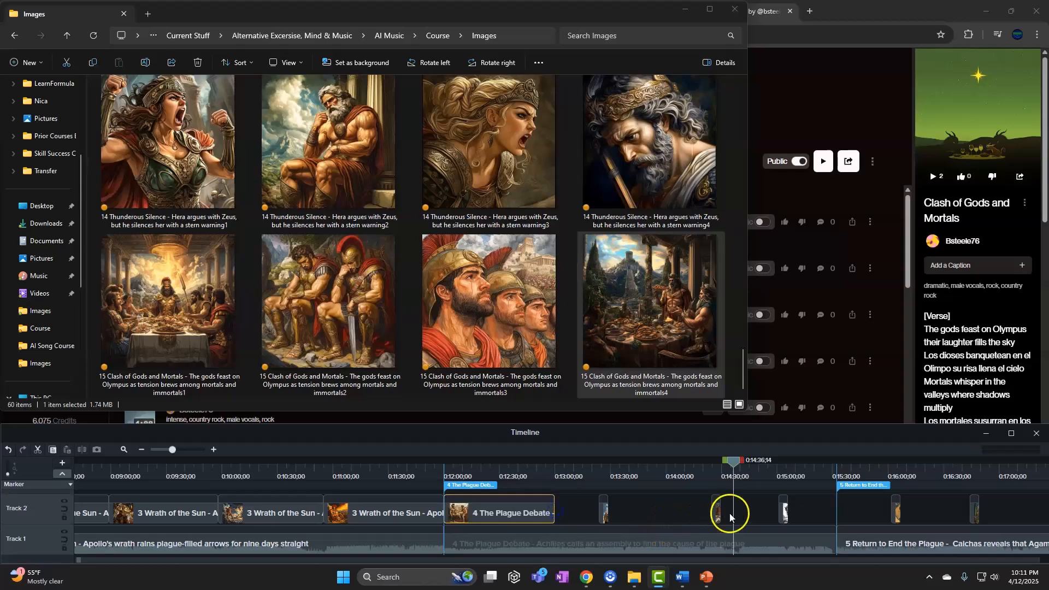
pyautogui.moveTo(734, 463); pyautogui.dragTo(905, 471)
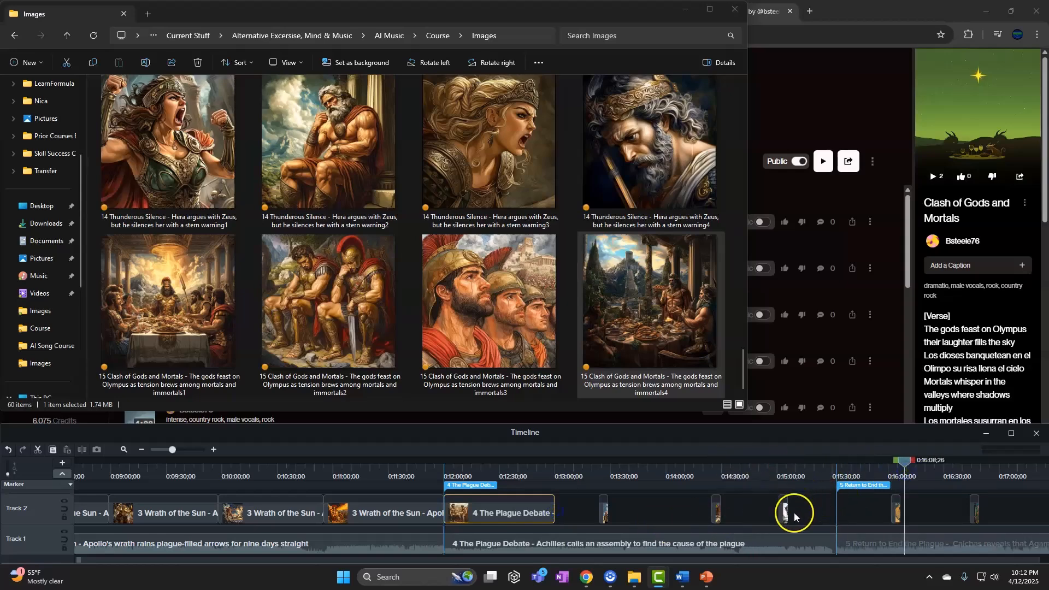
pyautogui.moveTo(788, 513)
pyautogui.mouseDown()
pyautogui.moveTo(837, 513)
pyautogui.moveTo(731, 513)
pyautogui.mouseUp()
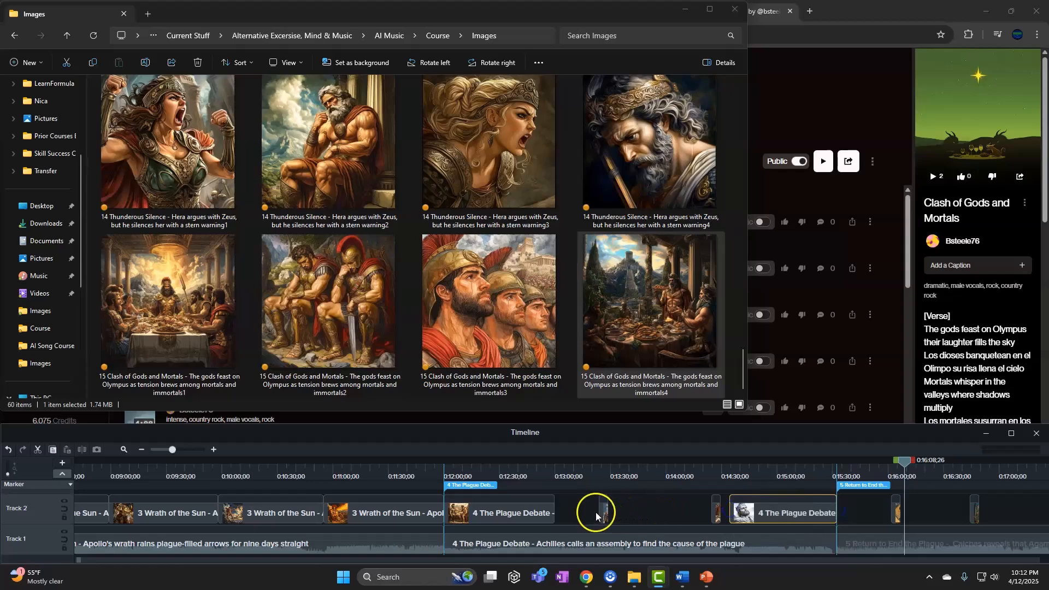
pyautogui.moveTo(599, 512); pyautogui.dragTo(635, 512)
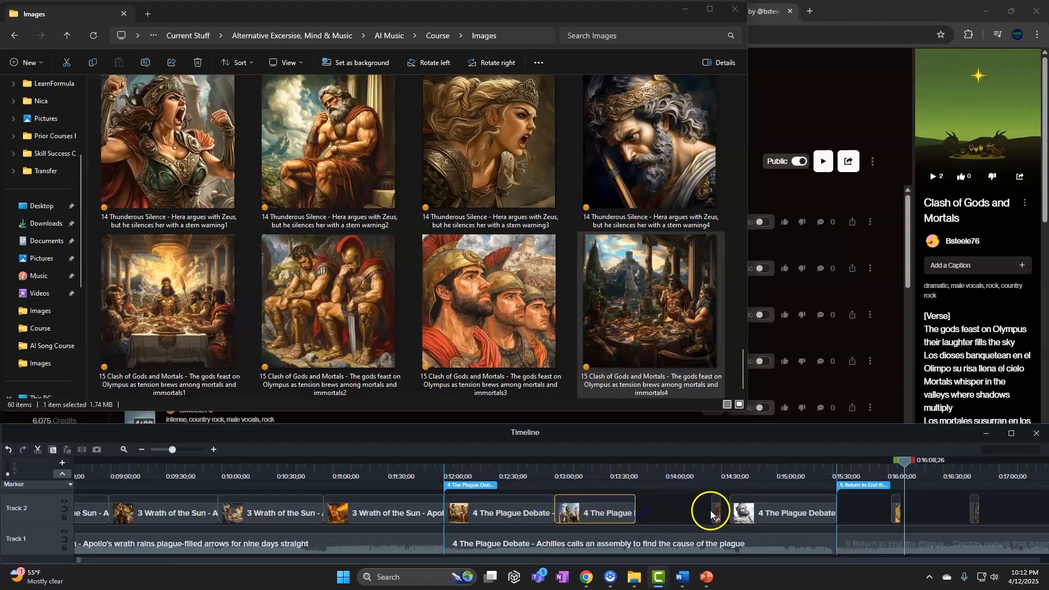
pyautogui.moveTo(714, 511); pyautogui.dragTo(636, 512)
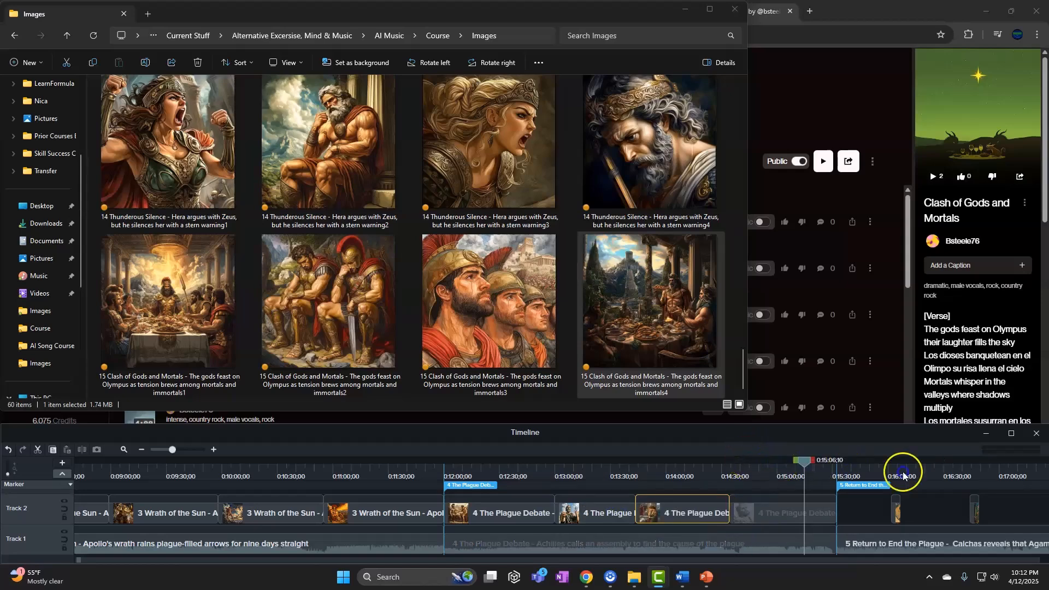
# Step: Stretch the four 5 Return to End the Plague images on Track 2 end to end to cover all of song 5 without gaps
pyautogui.moveTo(904, 465); pyautogui.dragTo(695, 511)
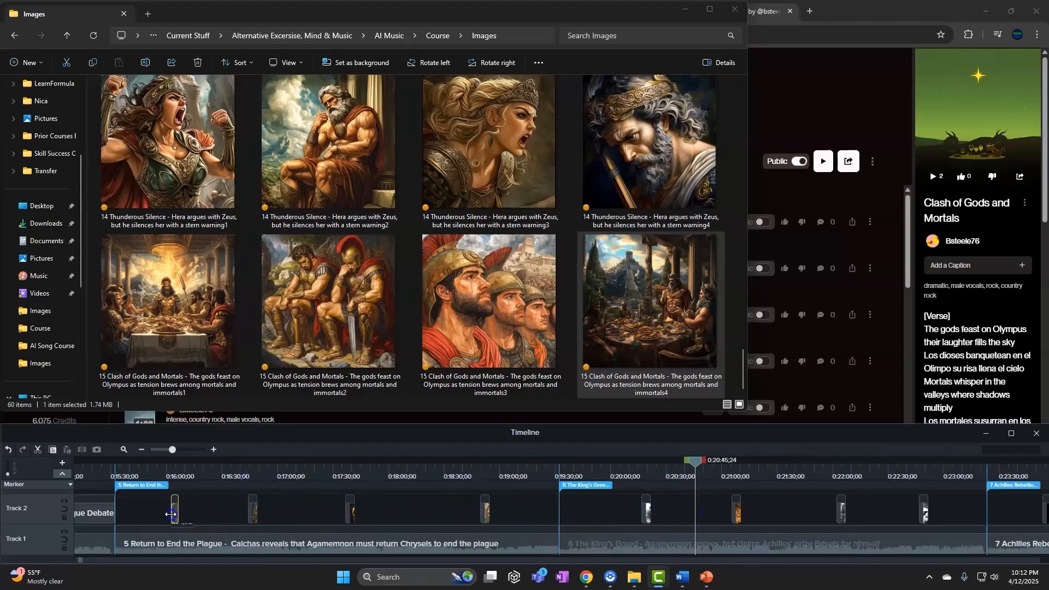
pyautogui.moveTo(171, 515); pyautogui.dragTo(555, 509)
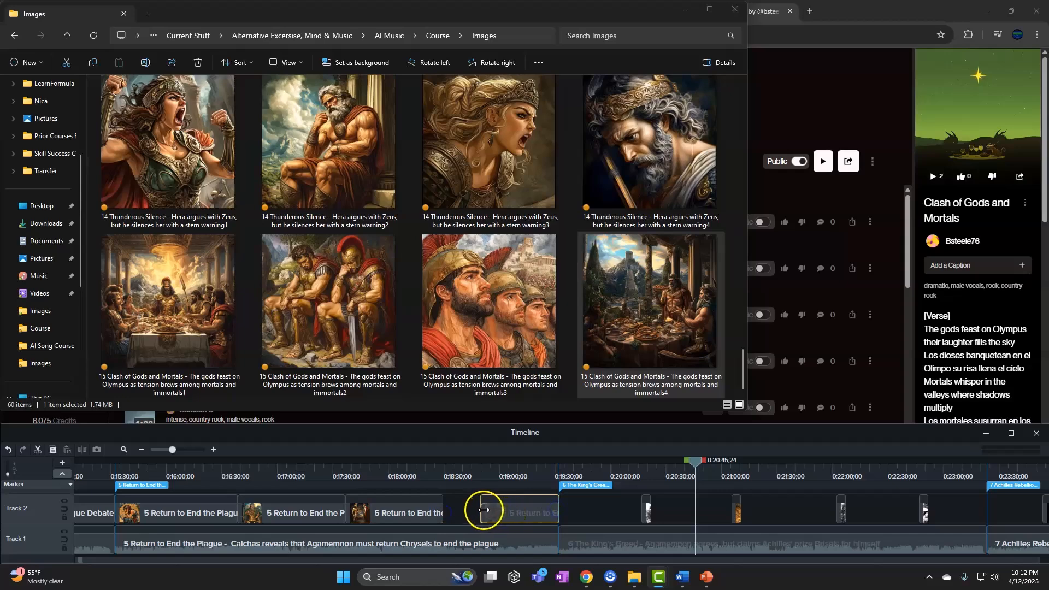
pyautogui.moveTo(484, 510); pyautogui.dragTo(443, 511)
# Step: Stretch the four 6 The King's Greed images on Track 2 end to end so they cover all of song 6 without gaps
pyautogui.click(525, 464)
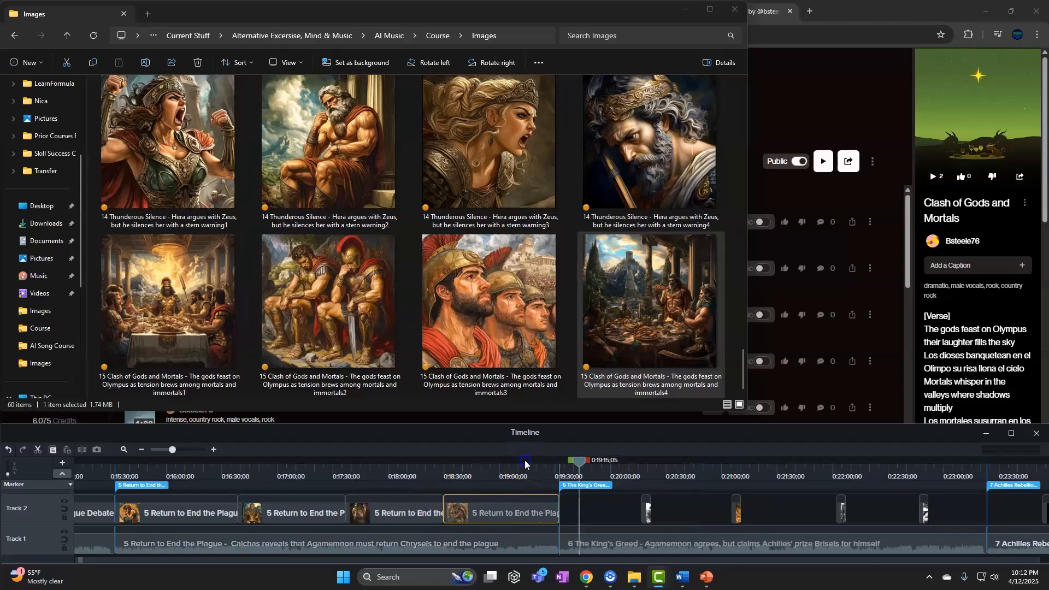
pyautogui.moveTo(525, 465); pyautogui.dragTo(961, 500)
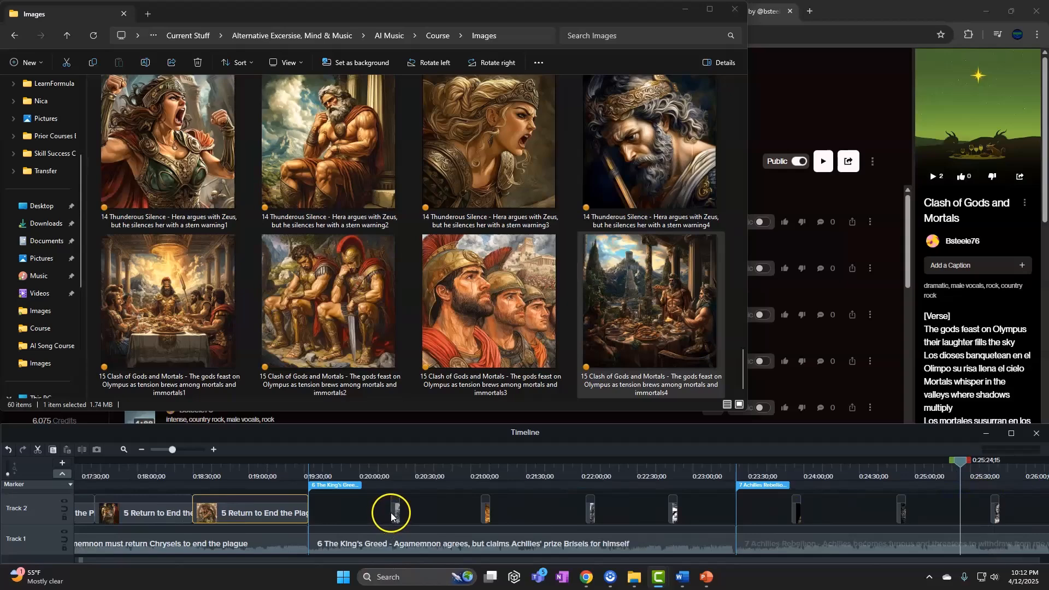
pyautogui.moveTo(392, 512); pyautogui.dragTo(309, 513)
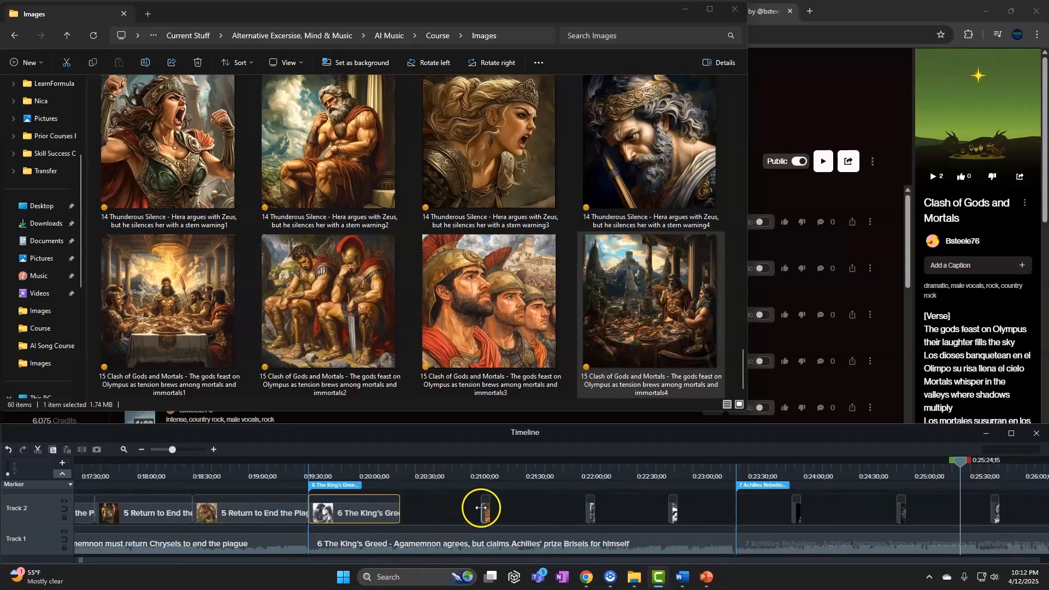
pyautogui.moveTo(481, 508); pyautogui.dragTo(402, 510)
pyautogui.moveTo(590, 508); pyautogui.dragTo(492, 508)
pyautogui.moveTo(675, 508); pyautogui.dragTo(736, 508)
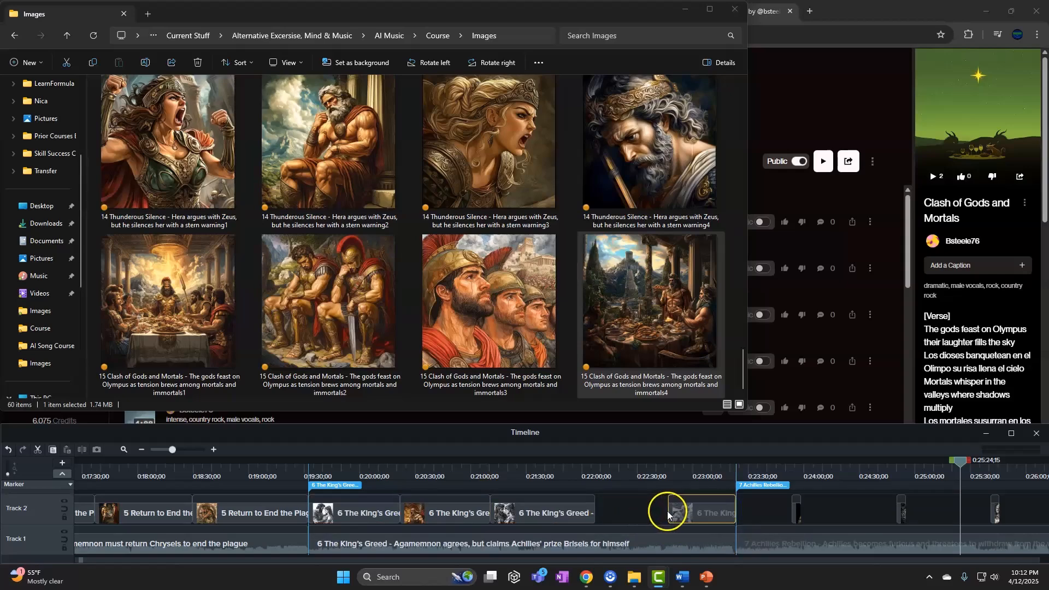
pyautogui.moveTo(667, 511); pyautogui.dragTo(624, 510)
pyautogui.click(679, 495)
# Step: Stretch the four 7 Achilles Rebellion images on Track 2 end to end so they cover all of song 7 without gaps
pyautogui.moveTo(705, 464); pyautogui.dragTo(929, 492)
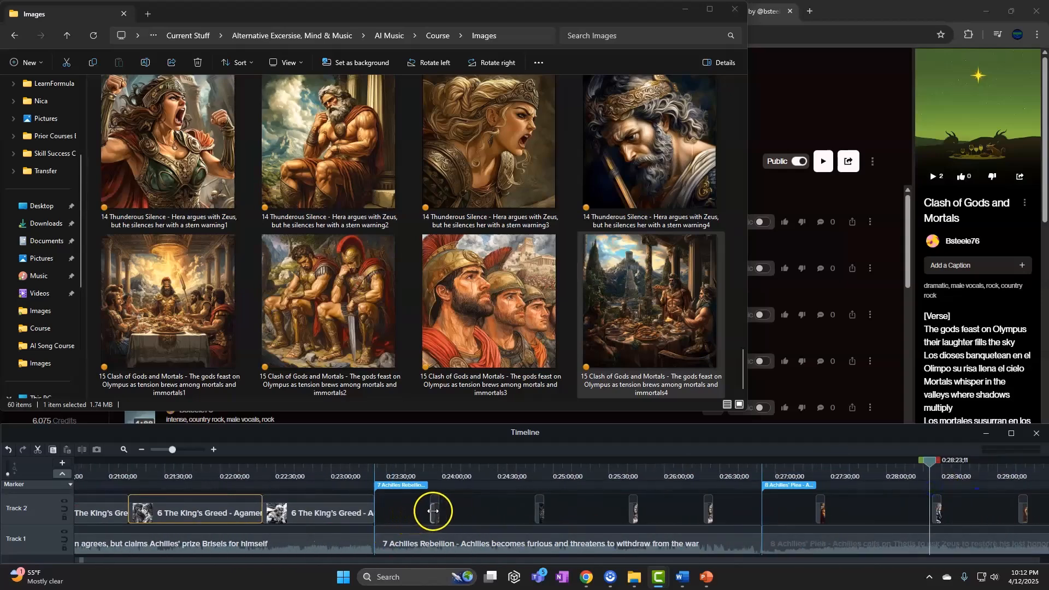
pyautogui.moveTo(431, 514)
pyautogui.mouseDown()
pyautogui.moveTo(376, 512)
pyautogui.moveTo(502, 513)
pyautogui.mouseUp()
pyautogui.click(537, 512)
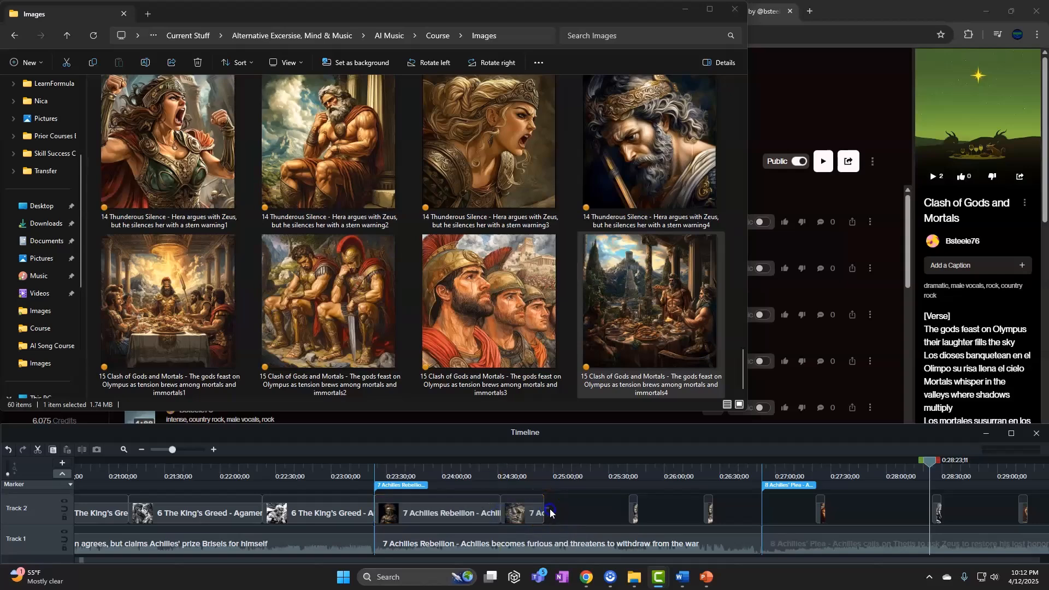
pyautogui.moveTo(544, 511); pyautogui.dragTo(581, 512)
pyautogui.moveTo(712, 513); pyautogui.dragTo(760, 513)
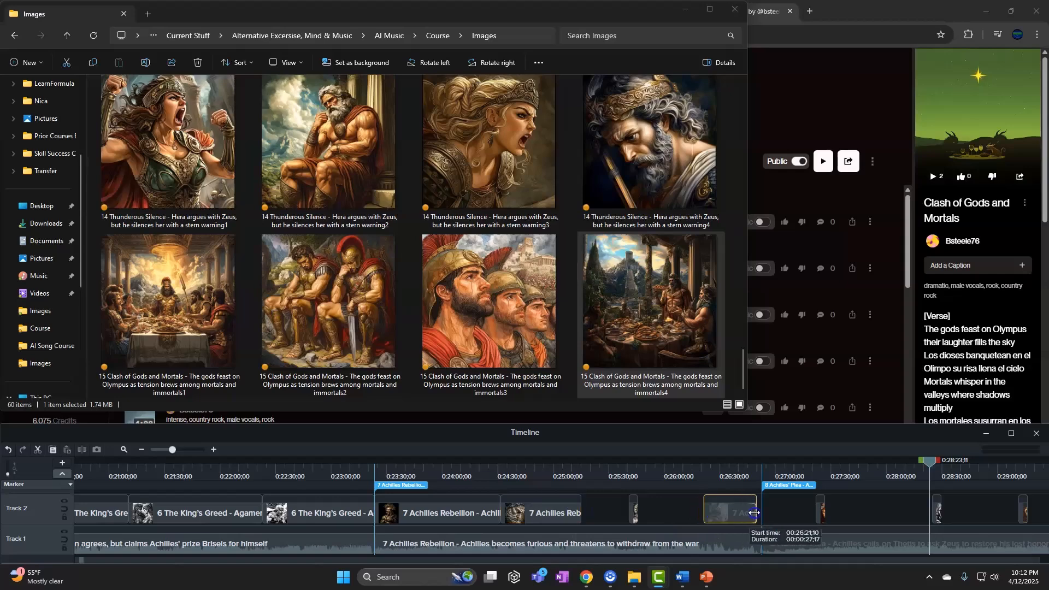
pyautogui.moveTo(628, 510); pyautogui.dragTo(715, 476)
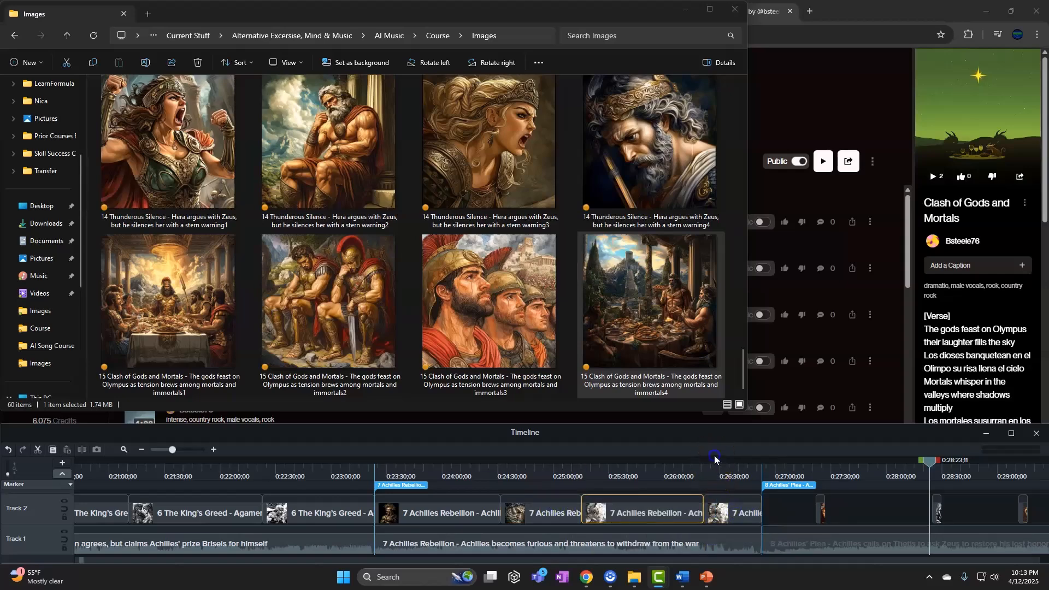
# Step: Stretch the four 8 Achilles' Plea images on Track 2 end to end across all of song 8, evening out their lengths
pyautogui.moveTo(934, 461); pyautogui.dragTo(712, 486)
pyautogui.moveTo(505, 511); pyautogui.dragTo(453, 511)
pyautogui.moveTo(713, 465); pyautogui.dragTo(402, 464)
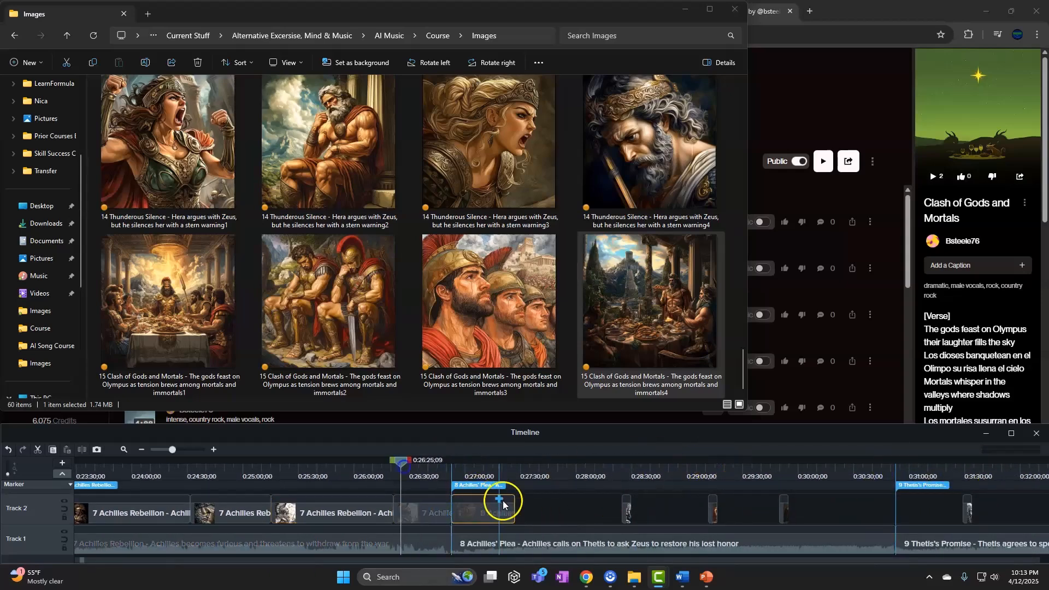
pyautogui.moveTo(514, 508); pyautogui.dragTo(573, 512)
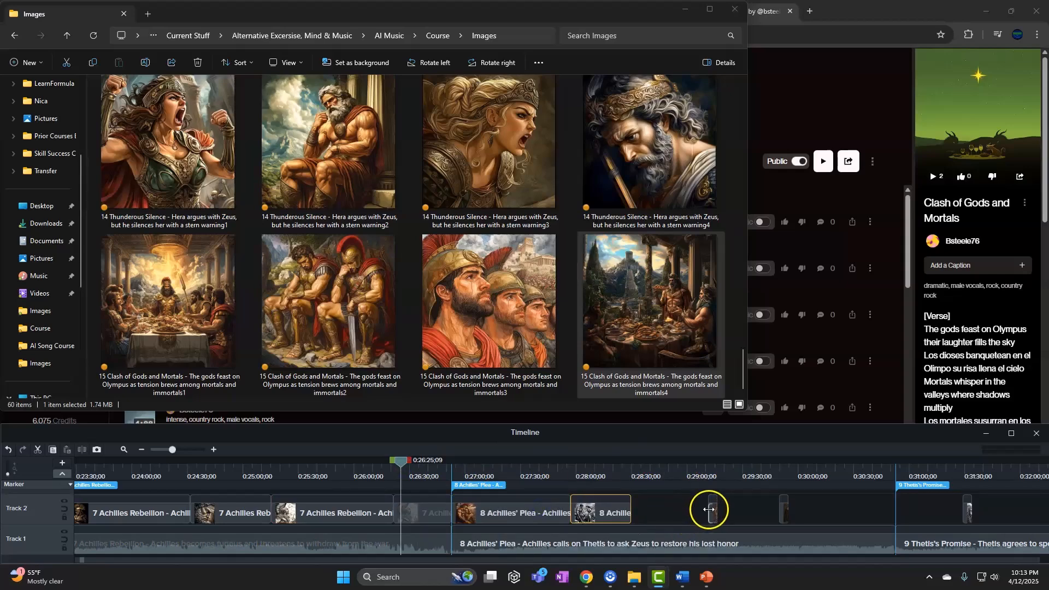
pyautogui.moveTo(709, 510); pyautogui.dragTo(632, 509)
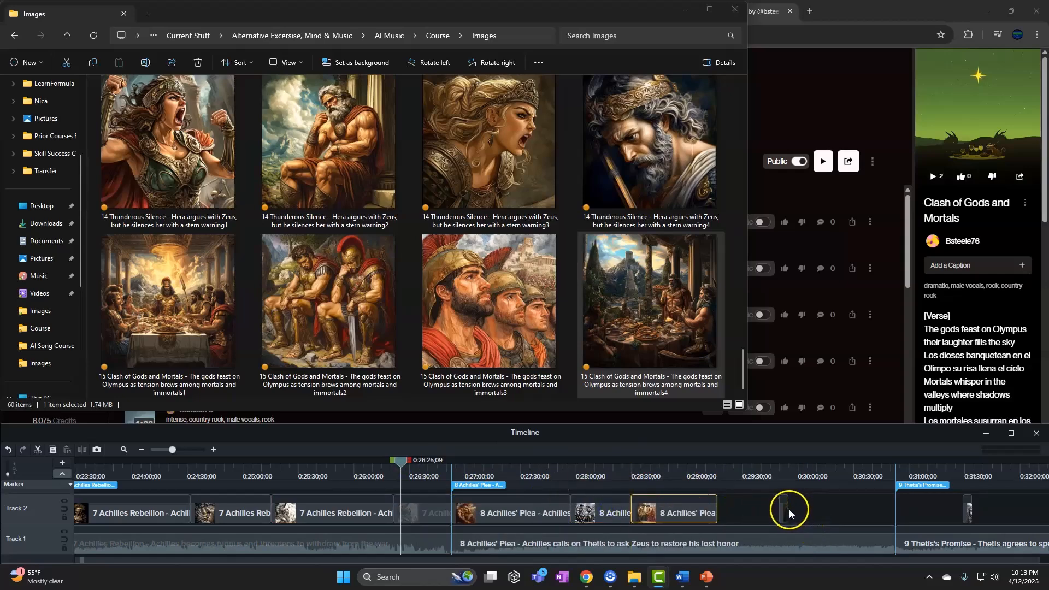
pyautogui.moveTo(789, 510); pyautogui.dragTo(896, 515)
pyautogui.moveTo(781, 515); pyautogui.dragTo(803, 515)
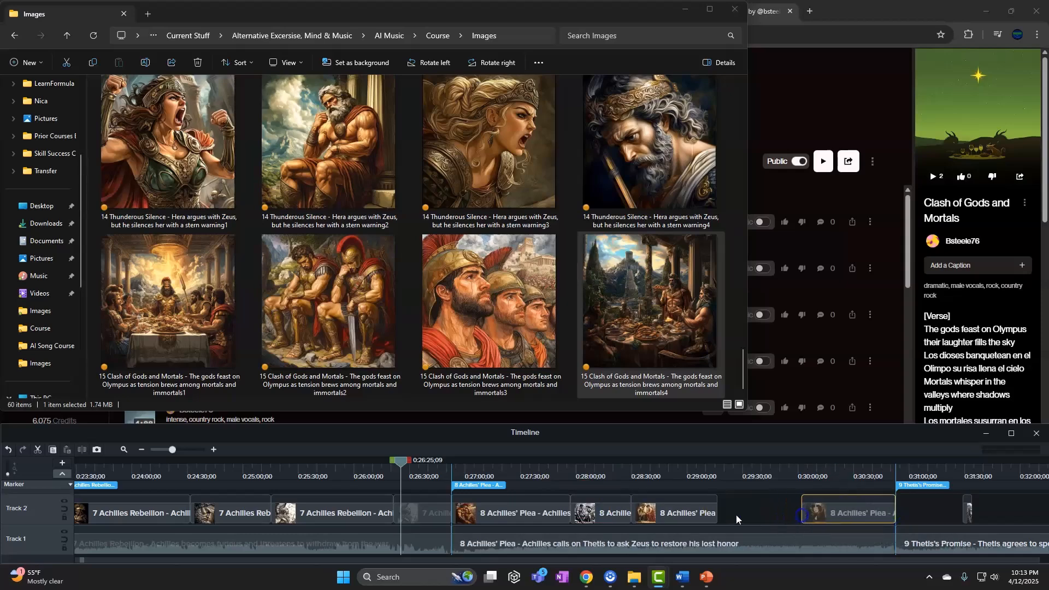
pyautogui.moveTo(714, 508); pyautogui.dragTo(802, 510)
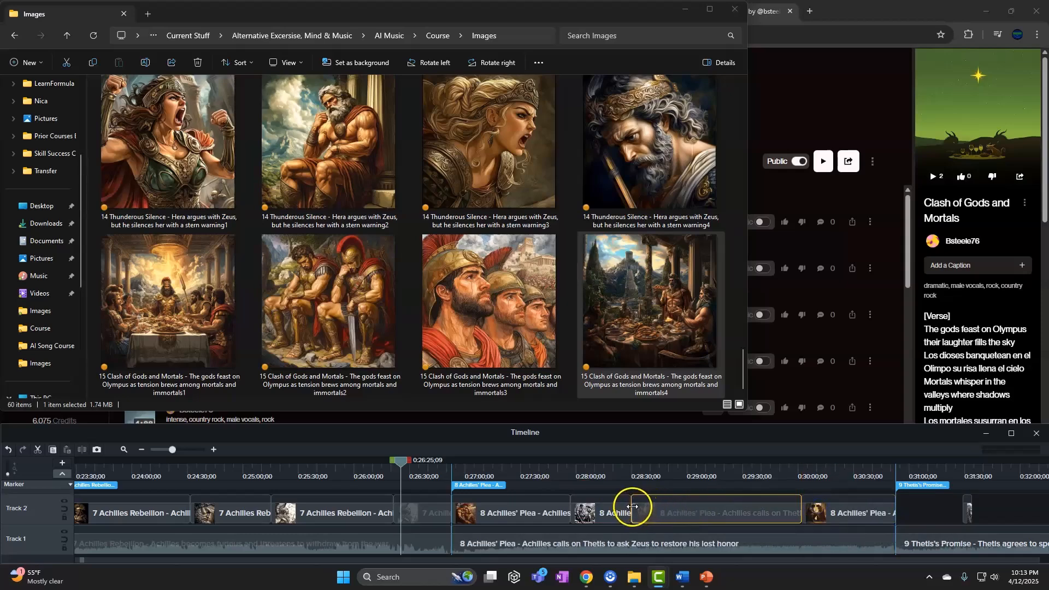
pyautogui.moveTo(632, 507); pyautogui.dragTo(718, 510)
# Step: Stretch the four 9 Thetis's Promise images on Track 2 end to end so they cover all of song 9 without gaps
pyautogui.moveTo(698, 462); pyautogui.dragTo(993, 536)
pyautogui.moveTo(821, 507); pyautogui.dragTo(884, 512)
pyautogui.moveTo(812, 513); pyautogui.dragTo(753, 512)
pyautogui.moveTo(500, 511); pyautogui.dragTo(435, 511)
pyautogui.moveTo(509, 511); pyautogui.dragTo(541, 510)
# Step: Stretch the four 10 Odysseus' Burden images on Track 2 end to end so they cover all of song 10 without gaps
pyautogui.moveTo(722, 477); pyautogui.dragTo(1017, 526)
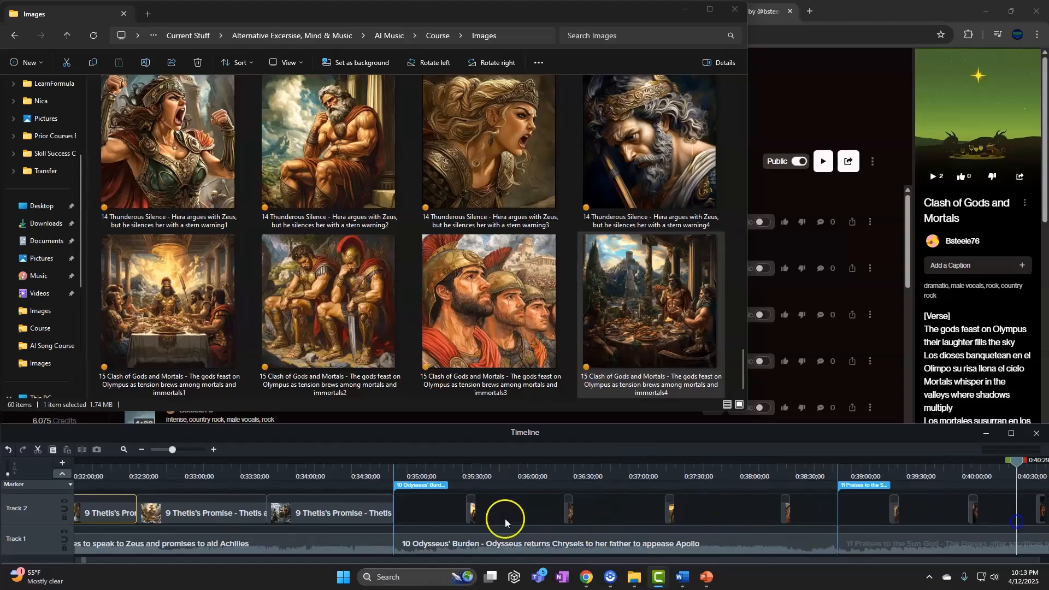
pyautogui.moveTo(467, 510); pyautogui.dragTo(394, 517)
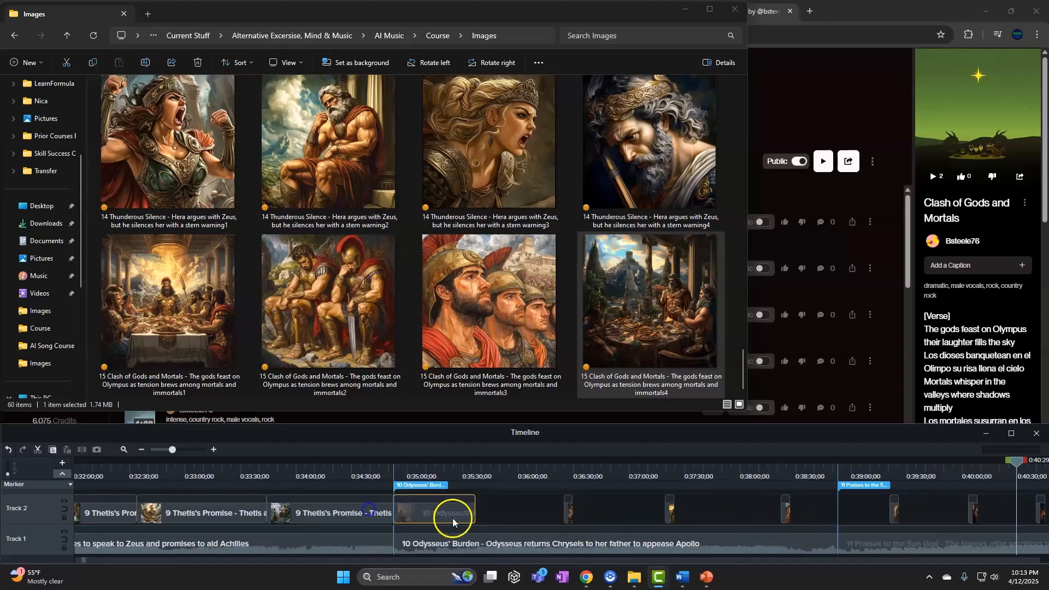
pyautogui.moveTo(477, 514); pyautogui.dragTo(630, 512)
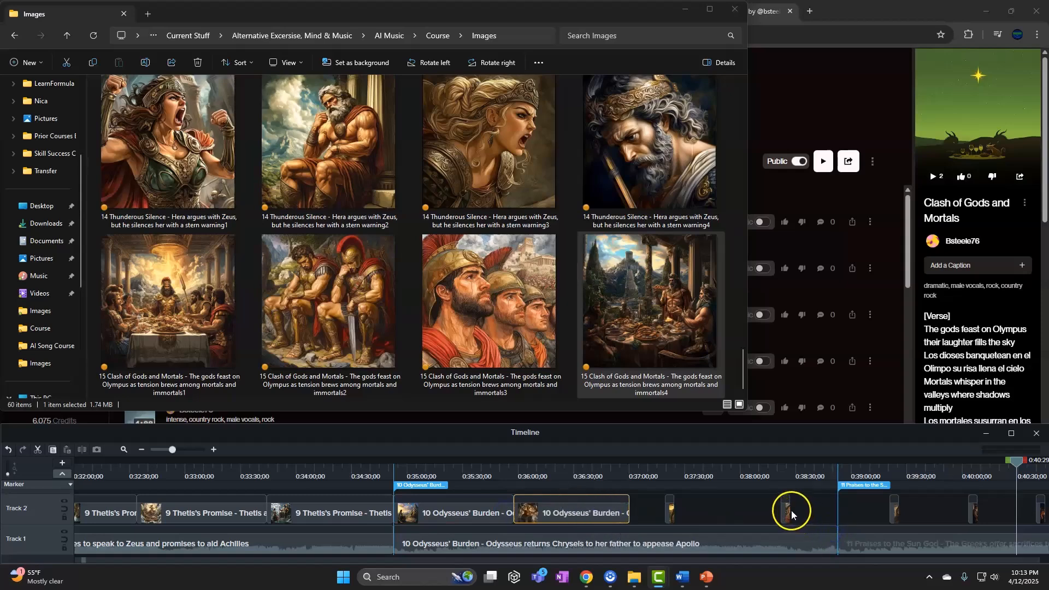
pyautogui.moveTo(792, 510)
pyautogui.mouseDown()
pyautogui.moveTo(838, 512)
pyautogui.moveTo(615, 514)
pyautogui.mouseUp()
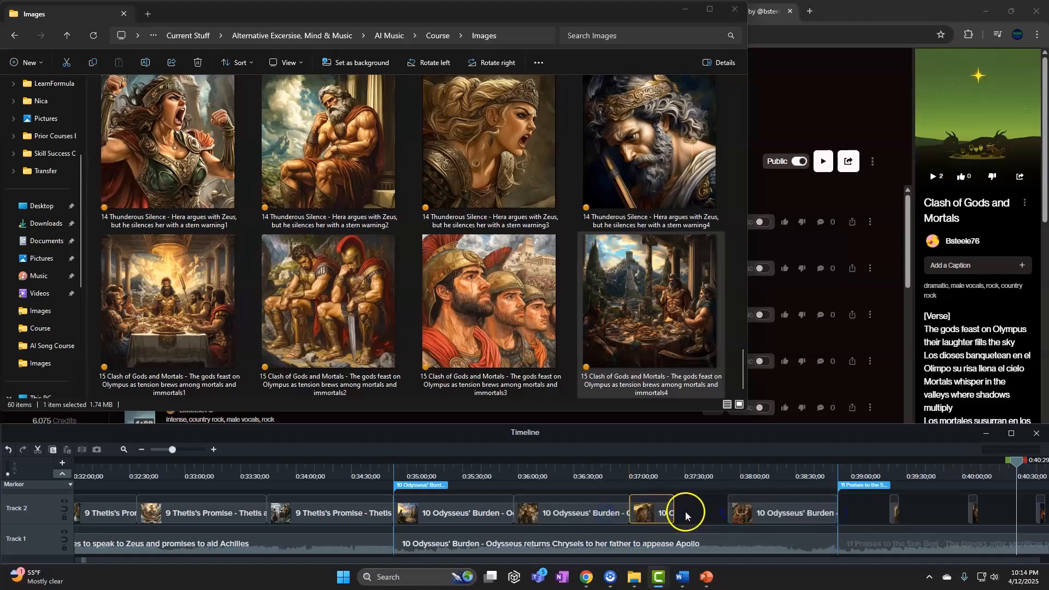
pyautogui.moveTo(685, 512); pyautogui.dragTo(730, 510)
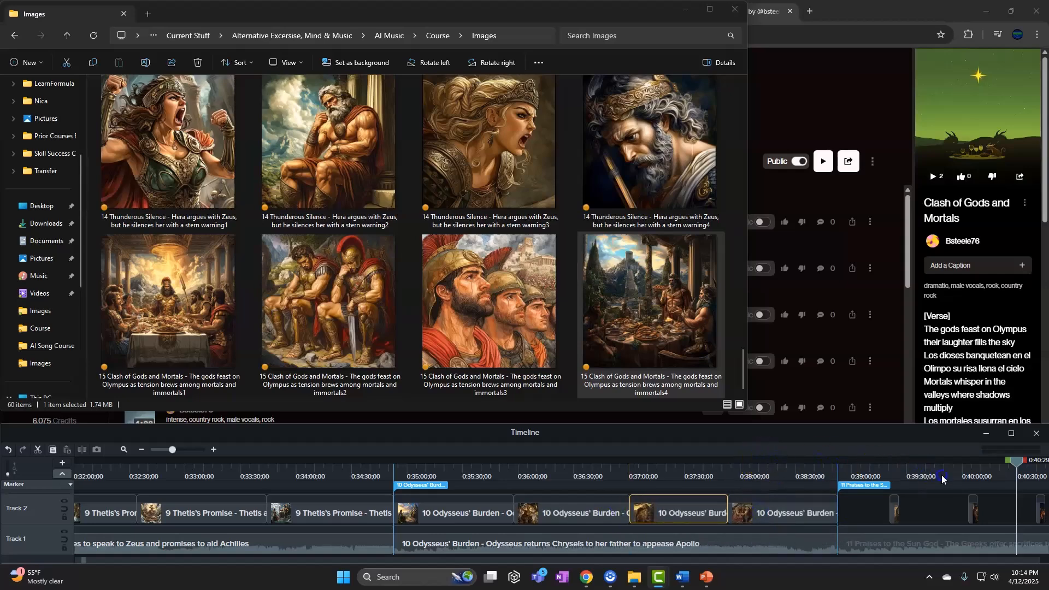
# Step: Stretch the four 11 Praises to the Sun God images on Track 2 end to end to cover all of song 11 without gaps
pyautogui.moveTo(963, 473); pyautogui.dragTo(980, 515)
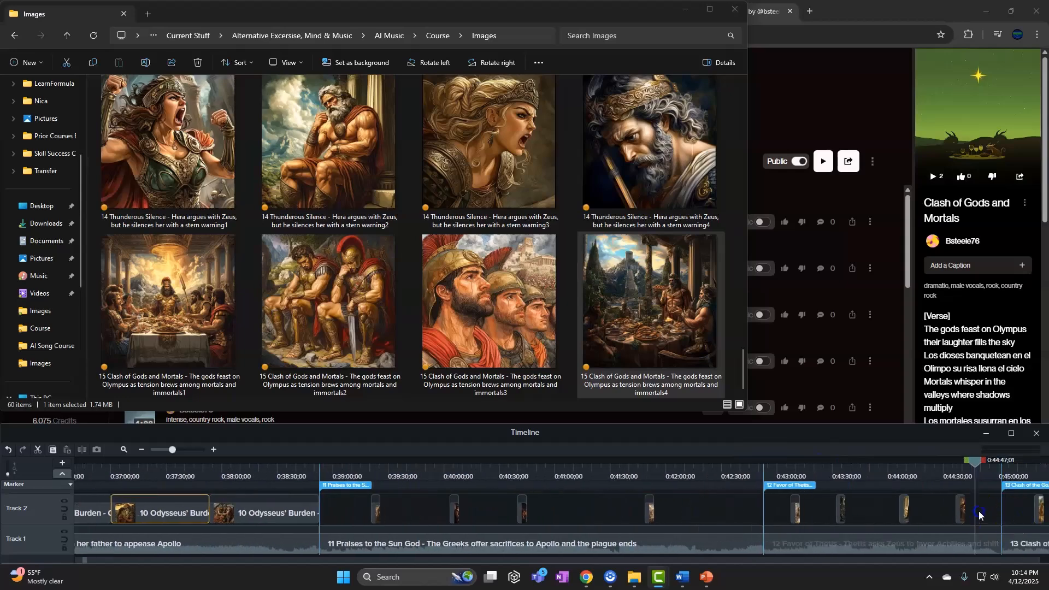
pyautogui.click(371, 510)
pyautogui.moveTo(370, 510)
pyautogui.mouseDown()
pyautogui.moveTo(320, 510)
pyautogui.moveTo(763, 515)
pyautogui.mouseUp()
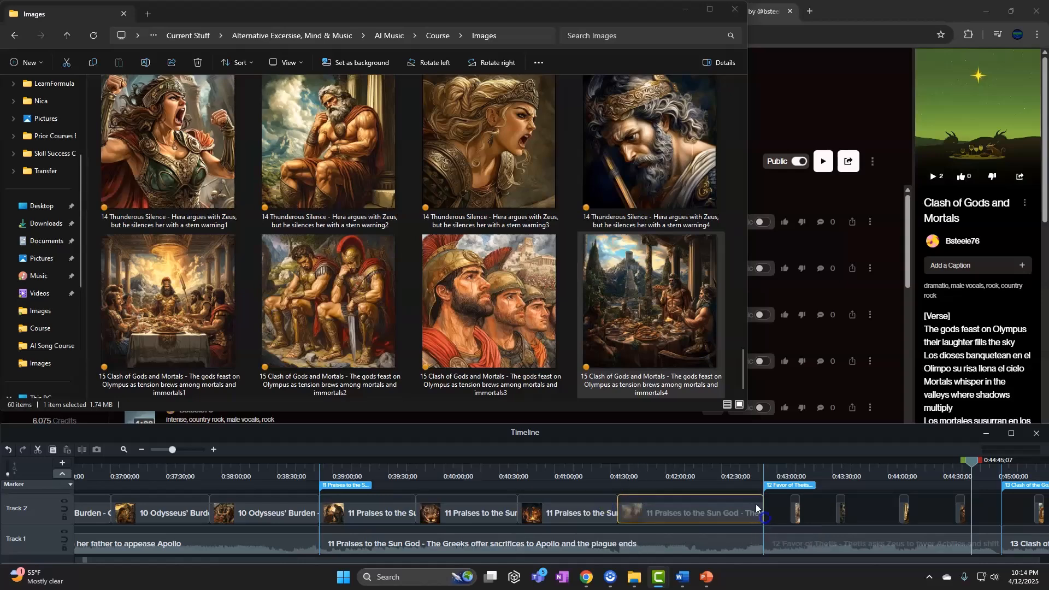
pyautogui.moveTo(735, 469)
pyautogui.mouseDown()
pyautogui.moveTo(877, 479)
pyautogui.moveTo(1045, 471)
pyautogui.moveTo(982, 496)
pyautogui.mouseUp()
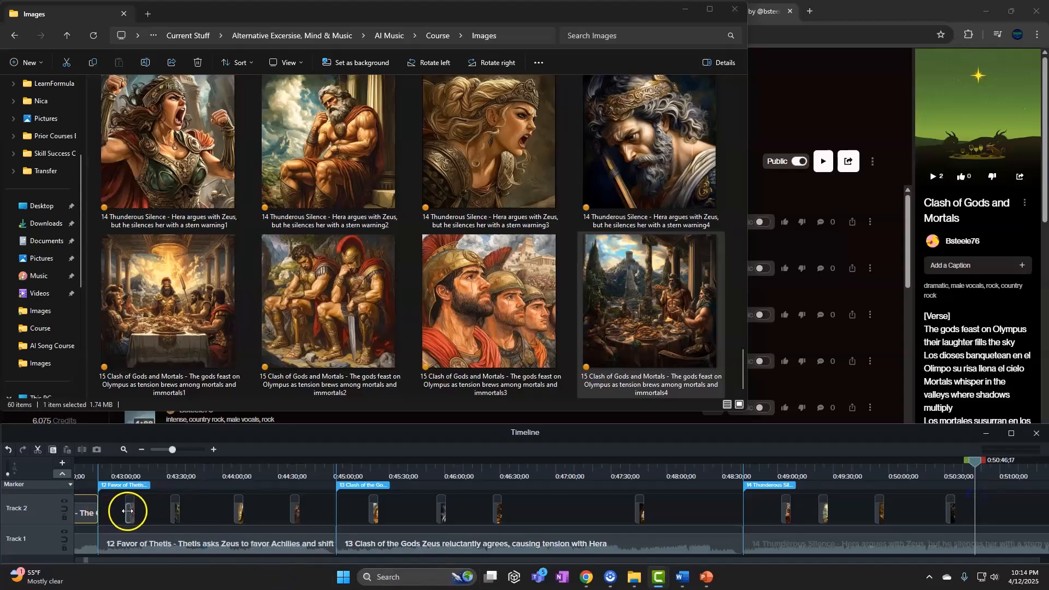
# Step: Stretch the four 12 Favor of Thetis images on Track 2 end to end so they cover all of song 12 without gaps
pyautogui.moveTo(126, 512)
pyautogui.mouseDown()
pyautogui.moveTo(99, 512)
pyautogui.moveTo(353, 514)
pyautogui.mouseUp()
pyautogui.click(172, 519)
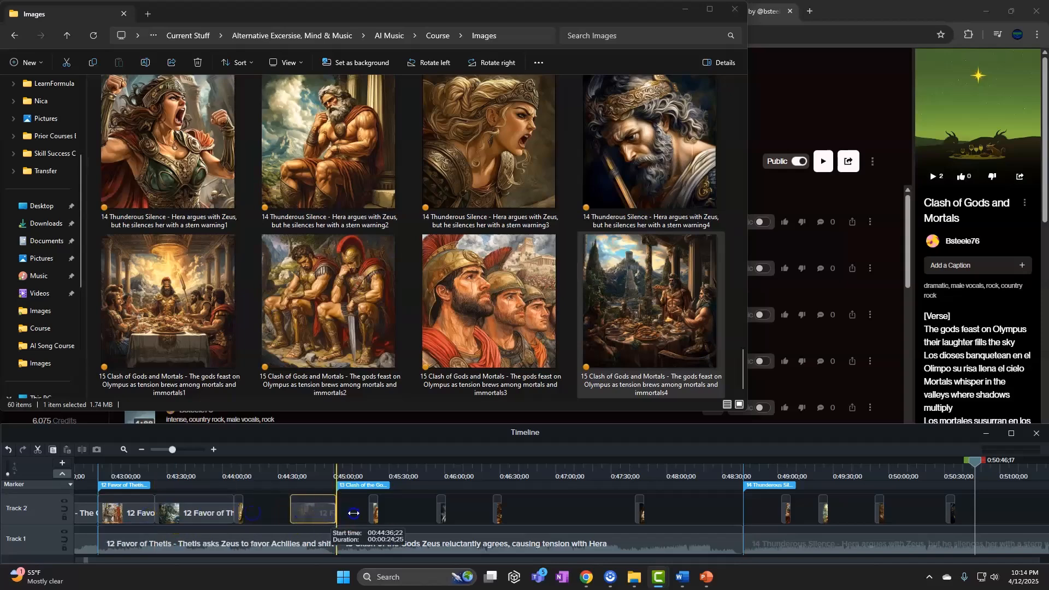
pyautogui.click(245, 507)
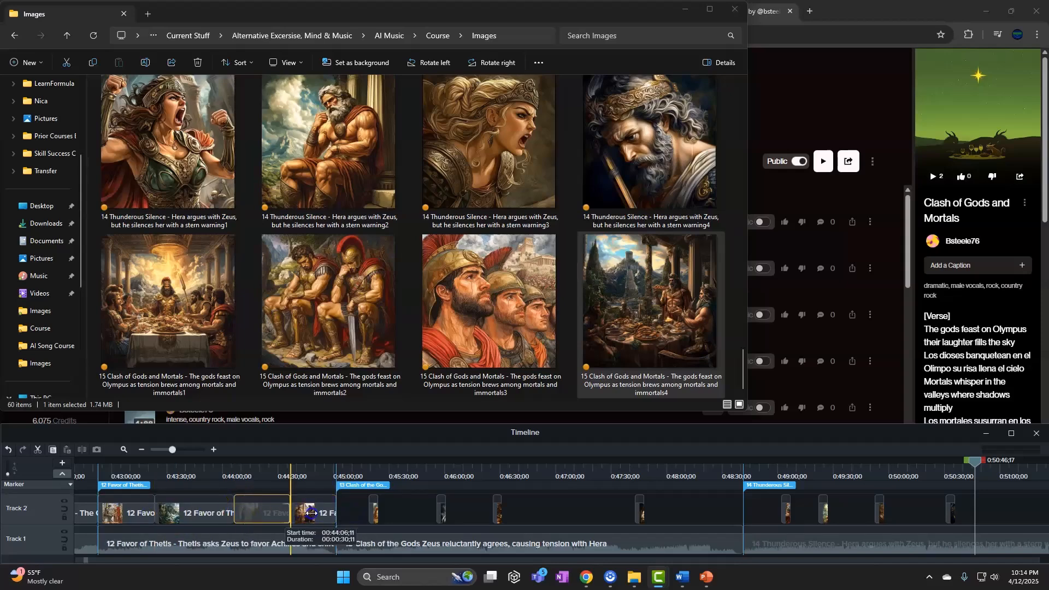
# Step: Stretch the four 13 Clash of the Gods images on Track 2 end to end so they cover all of song 13
pyautogui.moveTo(370, 510)
pyautogui.mouseDown()
pyautogui.moveTo(347, 510)
pyautogui.moveTo(416, 512)
pyautogui.moveTo(380, 513)
pyautogui.mouseUp()
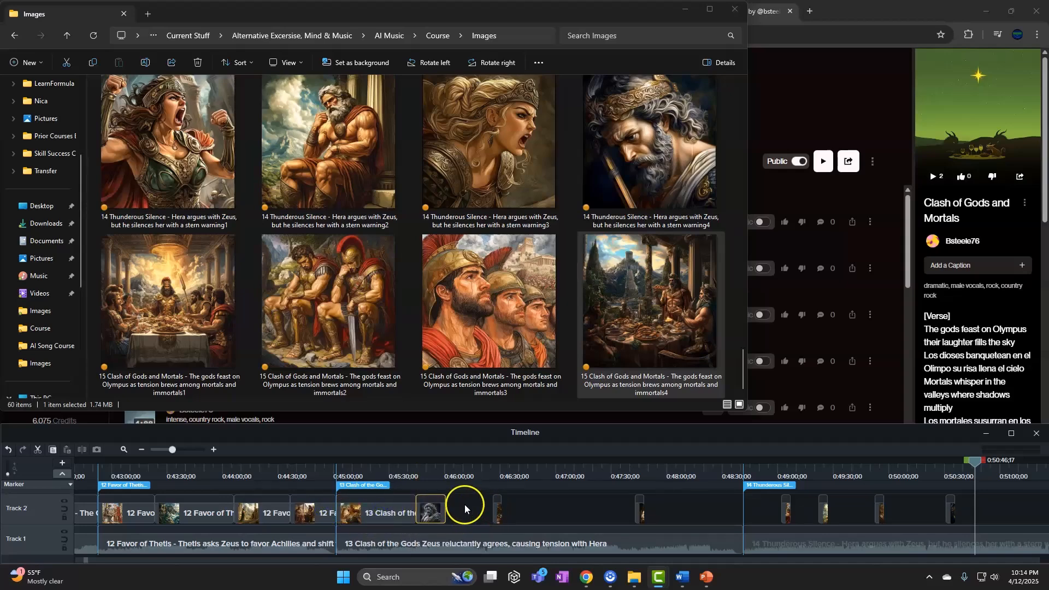
pyautogui.moveTo(447, 510); pyautogui.dragTo(744, 517)
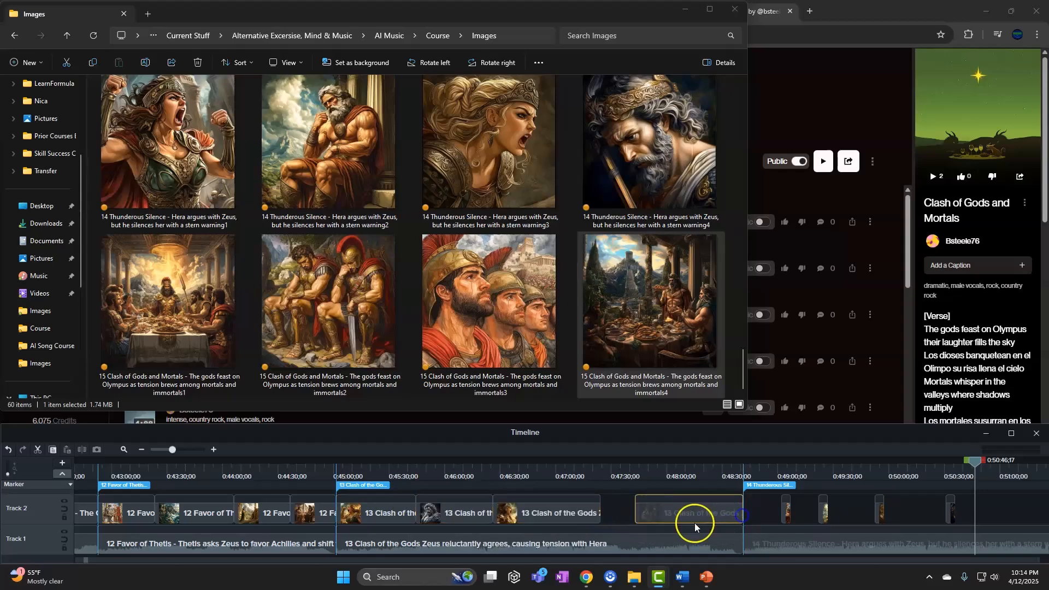
pyautogui.click(600, 510)
pyautogui.moveTo(600, 511)
pyautogui.mouseDown()
pyautogui.moveTo(635, 512)
pyautogui.moveTo(611, 512)
pyautogui.mouseUp()
# Step: Stretch the four 14 Thunderous Silence images on Track 2 across all of song 14, shortening the last two to even out their lengths
pyautogui.moveTo(975, 463); pyautogui.dragTo(1029, 513)
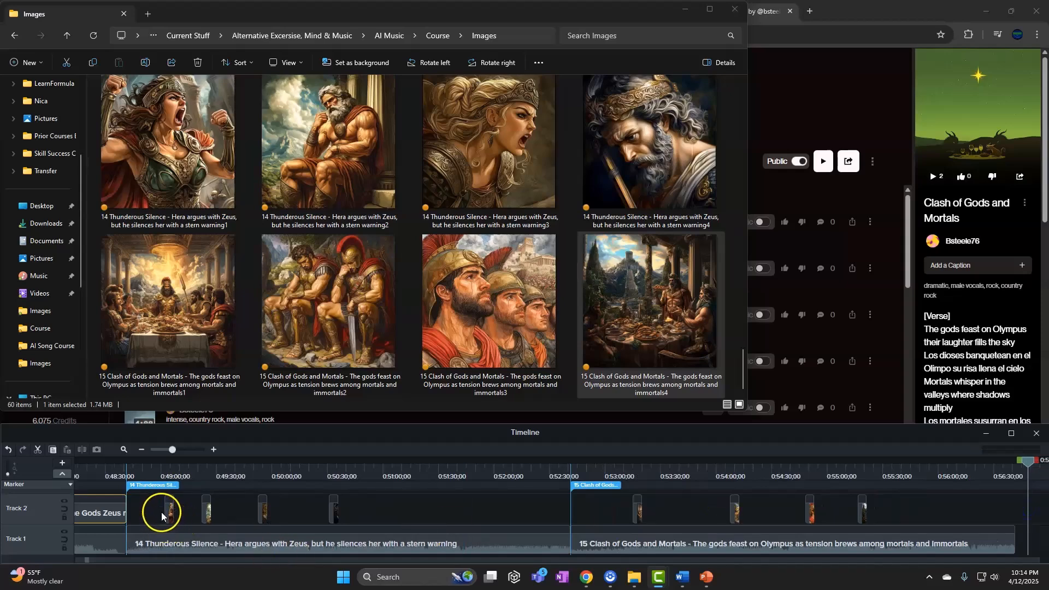
pyautogui.moveTo(162, 513); pyautogui.dragTo(89, 511)
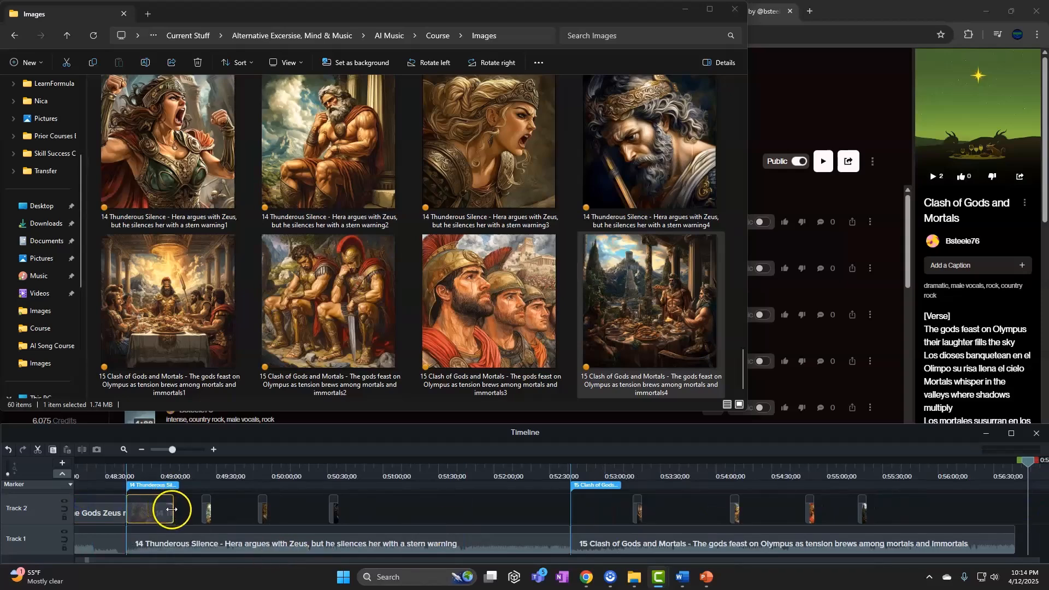
pyautogui.moveTo(171, 510); pyautogui.dragTo(203, 510)
pyautogui.moveTo(337, 508); pyautogui.dragTo(569, 535)
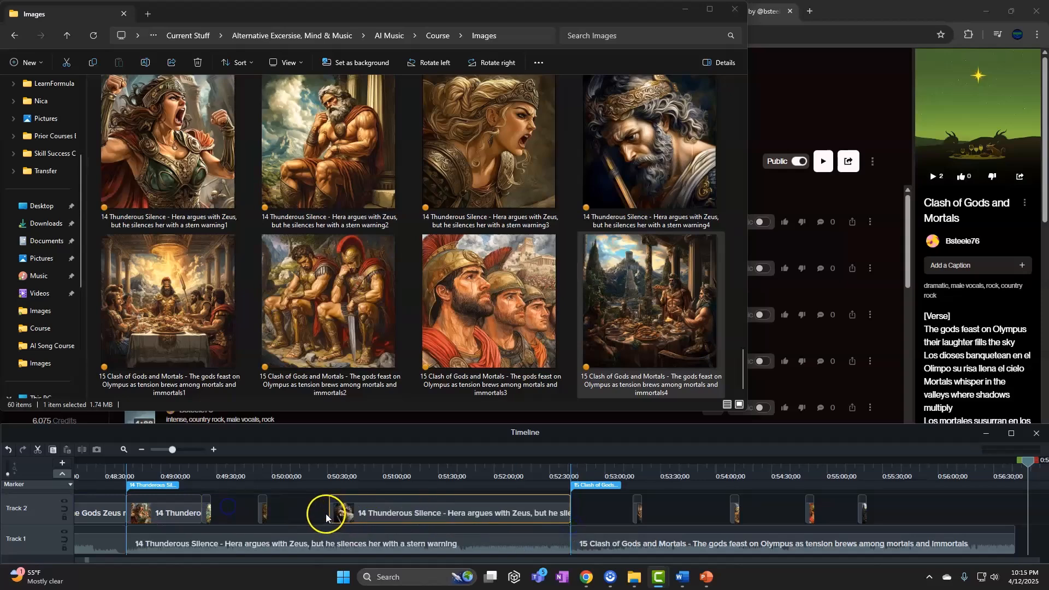
pyautogui.moveTo(331, 511); pyautogui.dragTo(432, 513)
pyautogui.moveTo(266, 510); pyautogui.dragTo(430, 511)
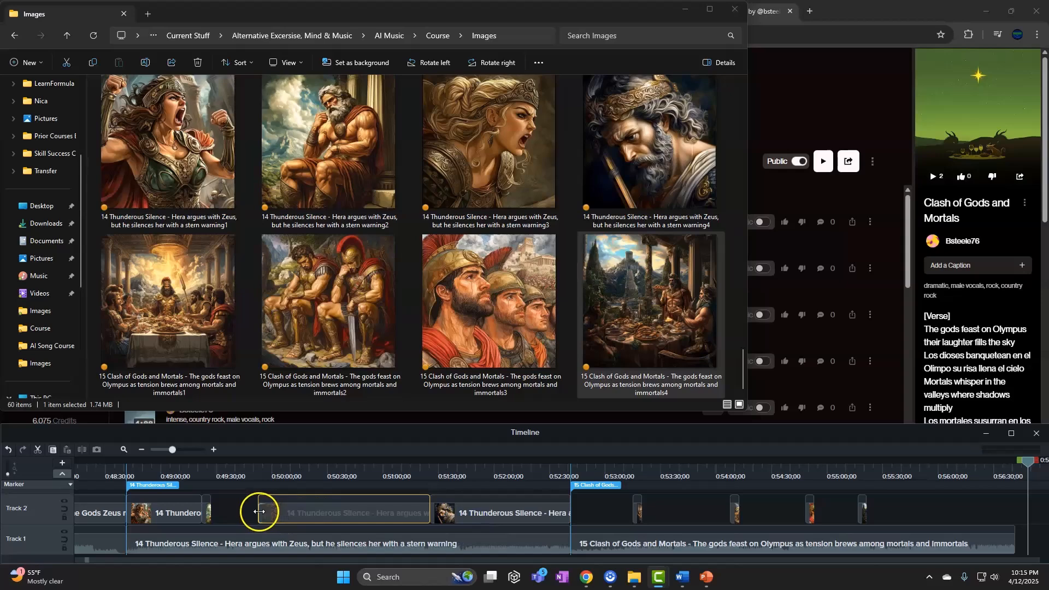
pyautogui.moveTo(259, 512); pyautogui.dragTo(329, 512)
pyautogui.moveTo(210, 510); pyautogui.dragTo(402, 514)
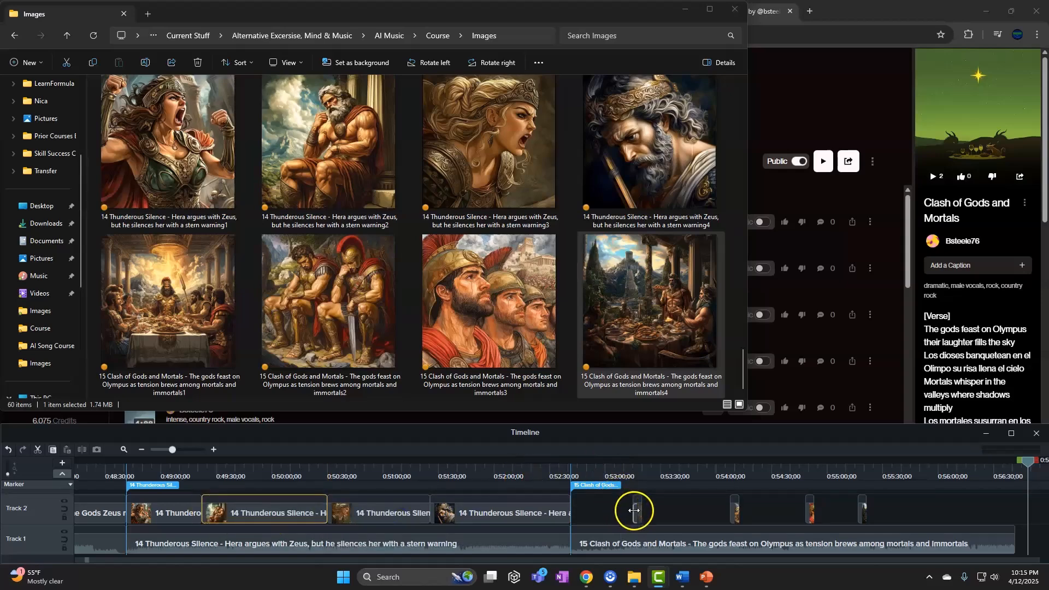
# Step: Stretch the four 15 Clash of Gods and Mortals images on Track 2 end to end so they cover all of song 15
pyautogui.moveTo(633, 511); pyautogui.dragTo(572, 512)
pyautogui.moveTo(641, 510); pyautogui.dragTo(695, 509)
pyautogui.moveTo(868, 511); pyautogui.dragTo(1015, 512)
pyautogui.moveTo(858, 516); pyautogui.dragTo(892, 513)
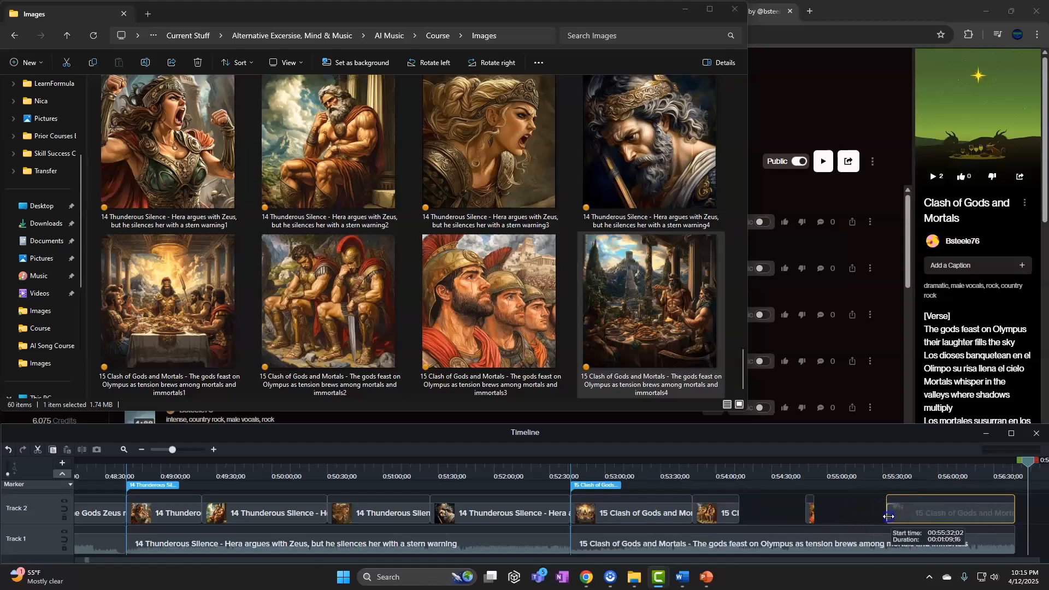
pyautogui.moveTo(740, 508); pyautogui.dragTo(787, 509)
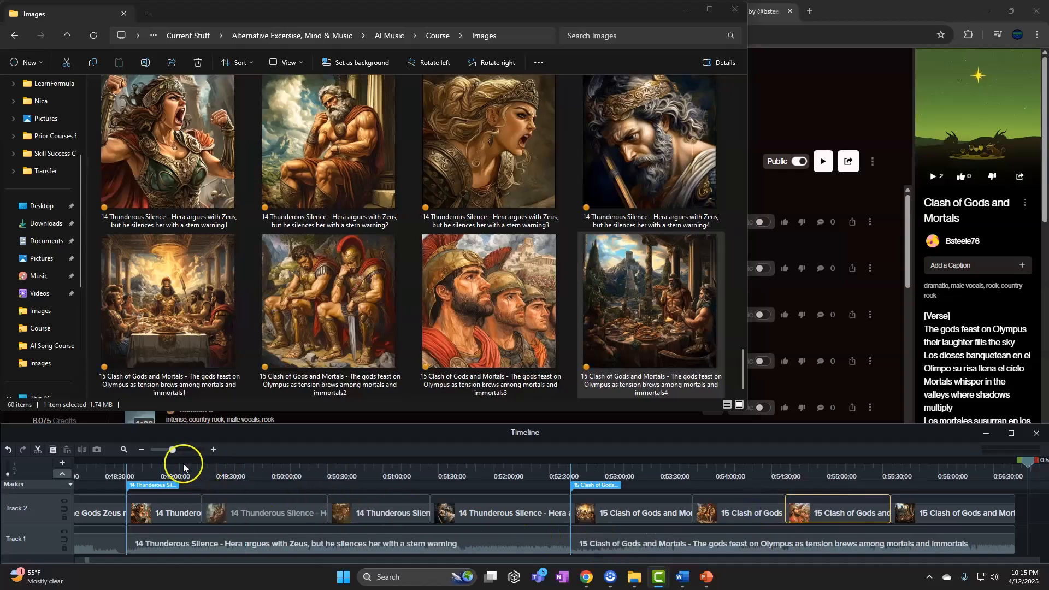
# Step: Reattach the detached timeline to the main Camtasia window and maximize that window
pyautogui.click(141, 451)
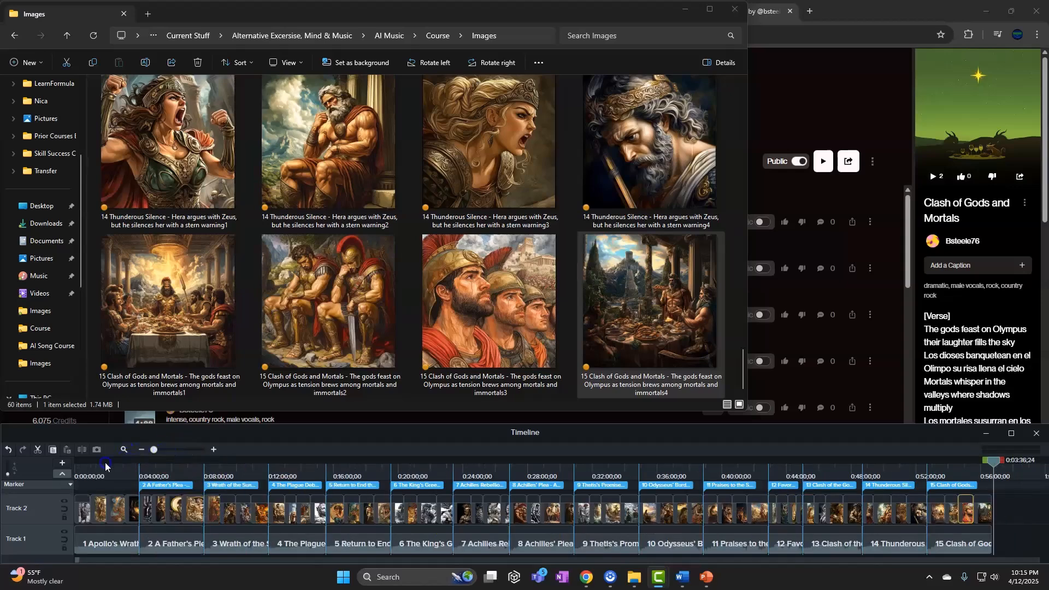
pyautogui.rightClick(53, 542)
pyautogui.click(113, 527)
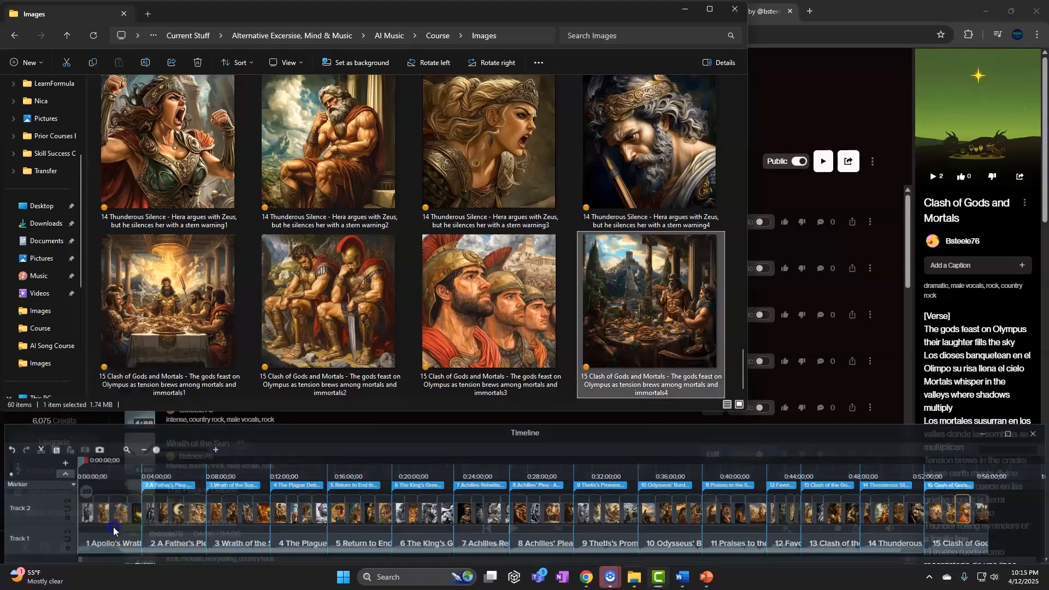
pyautogui.click(665, 570)
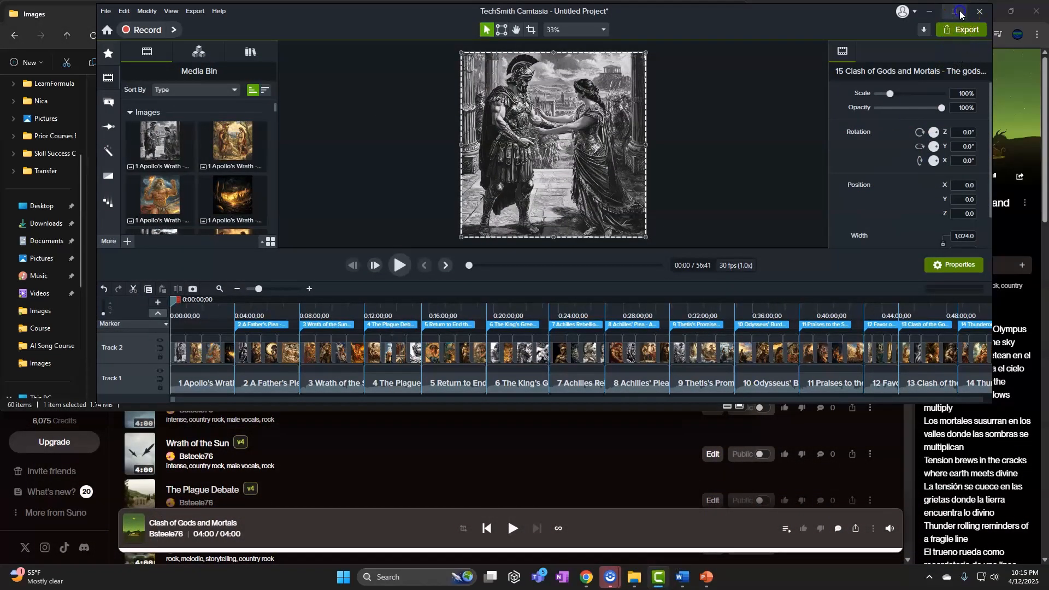
pyautogui.click(961, 13)
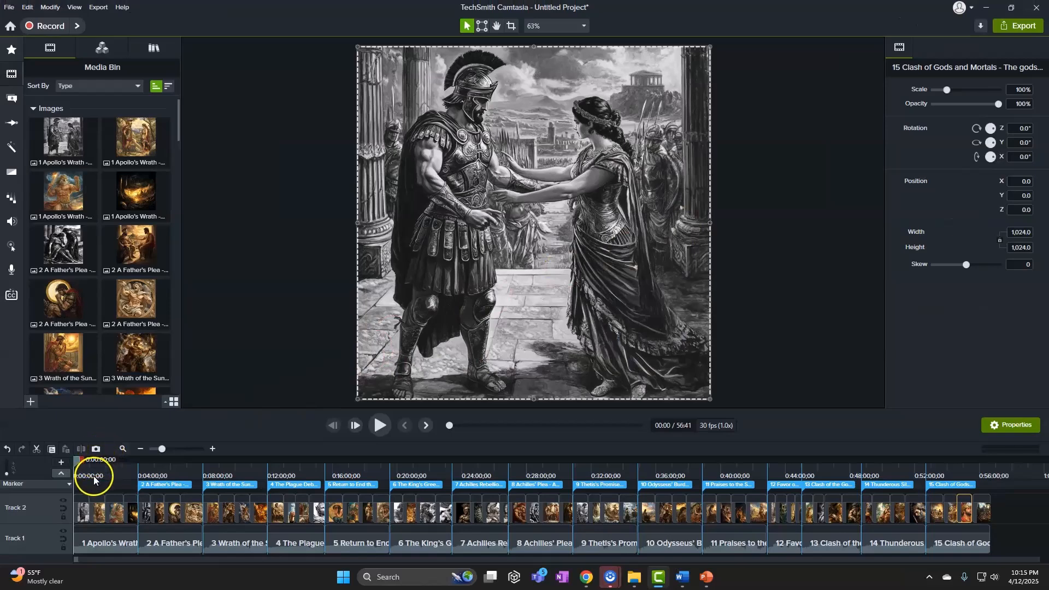
# Step: Hide the marker track at the start of the timeline and show the available animations
pyautogui.moveTo(174, 450); pyautogui.dragTo(174, 447)
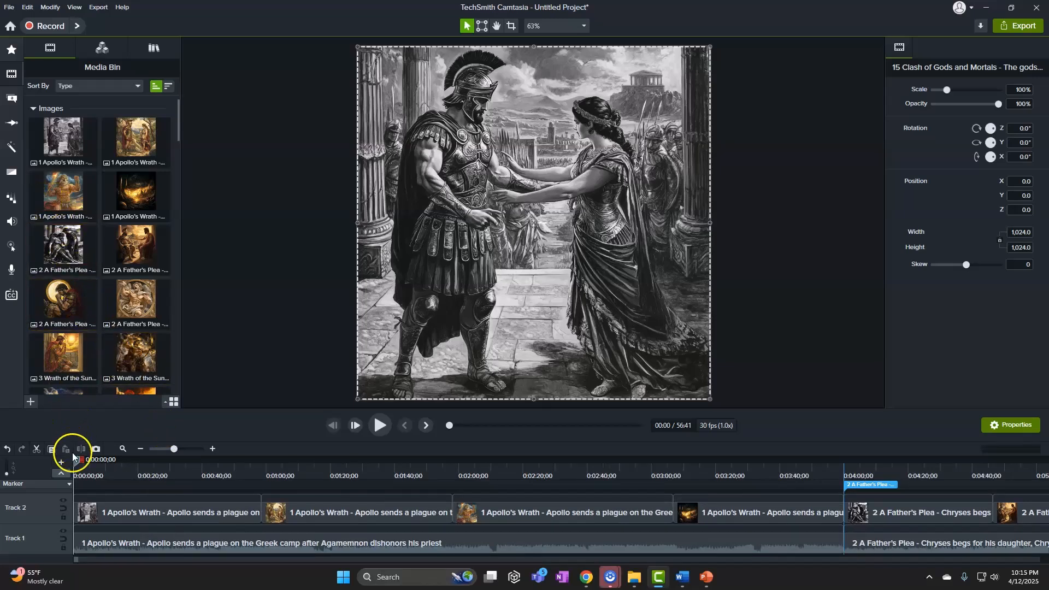
pyautogui.click(64, 475)
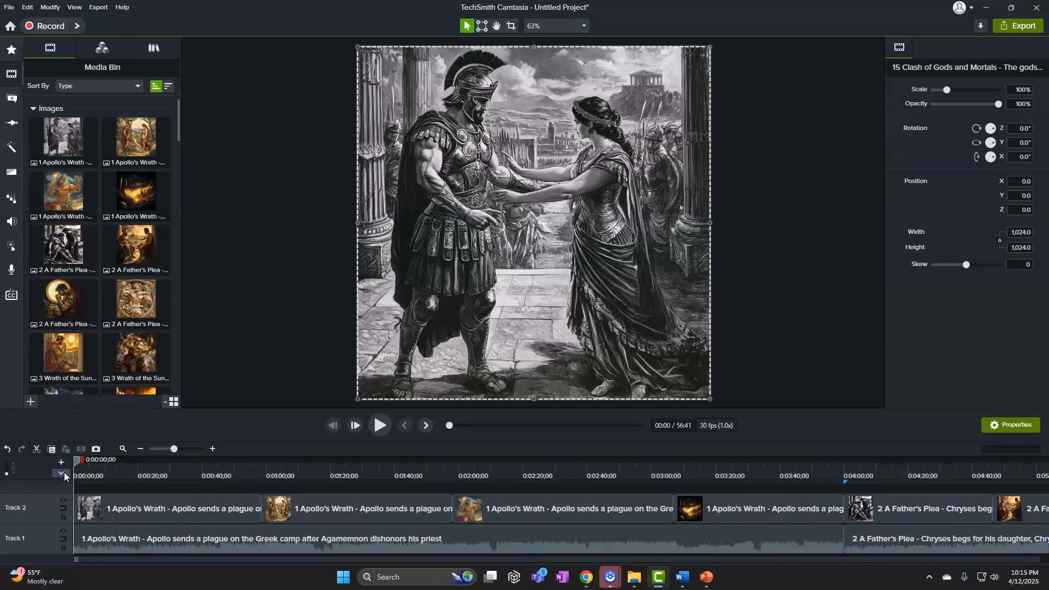
pyautogui.click(9, 126)
pyautogui.click(139, 47)
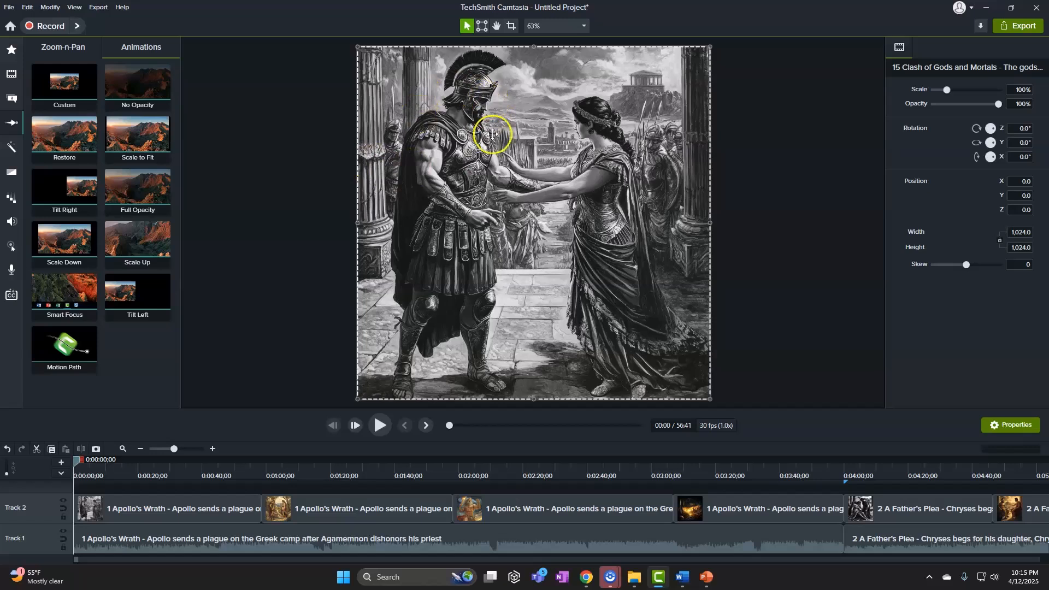
# Step: Set the project's canvas dimensions to FHD (1920x1080)
pyautogui.rightClick(473, 115)
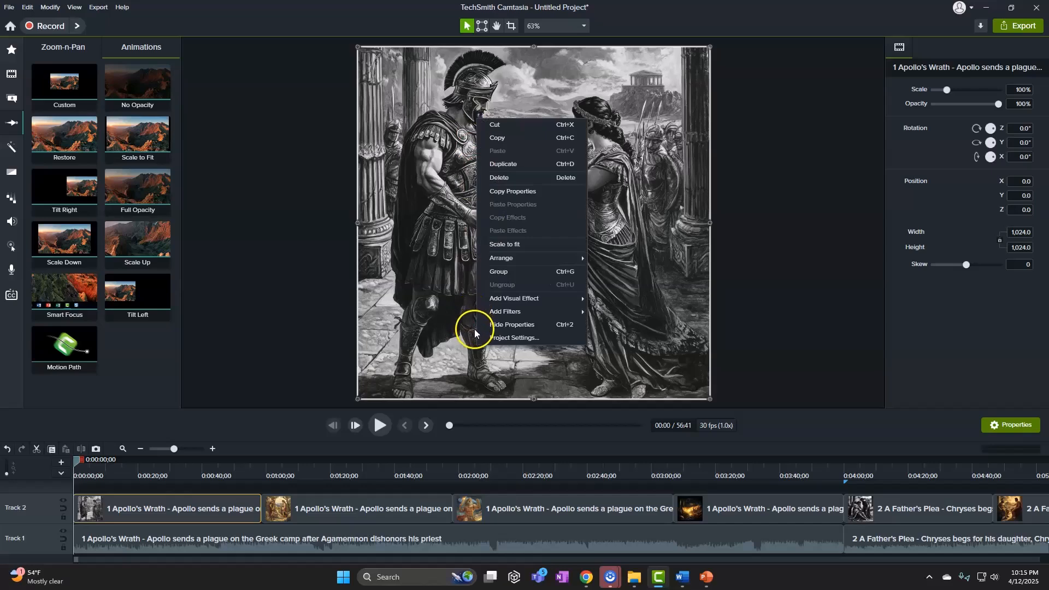
pyautogui.rightClick(409, 236)
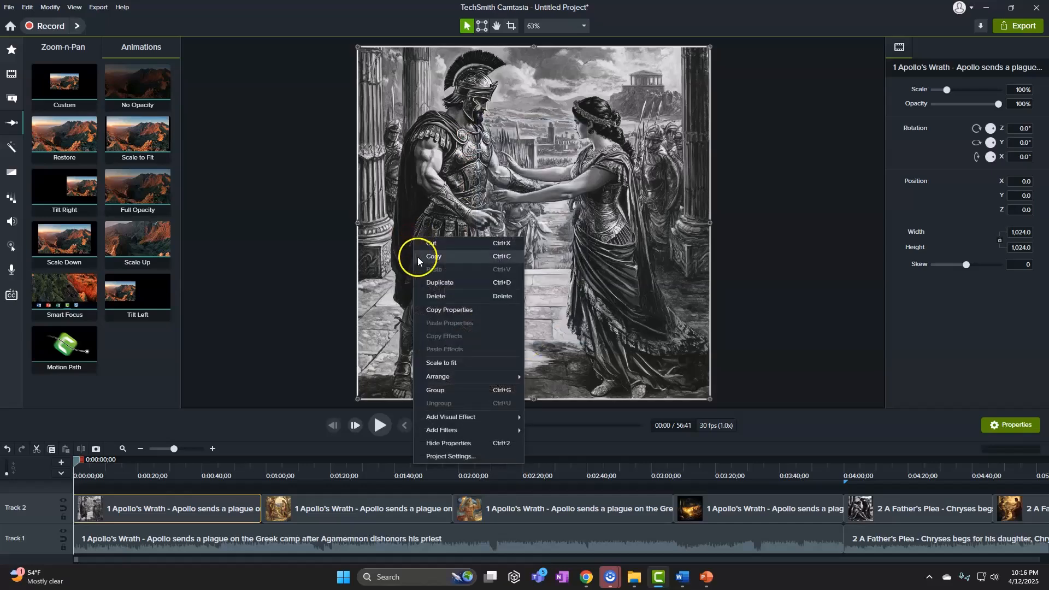
pyautogui.click(466, 457)
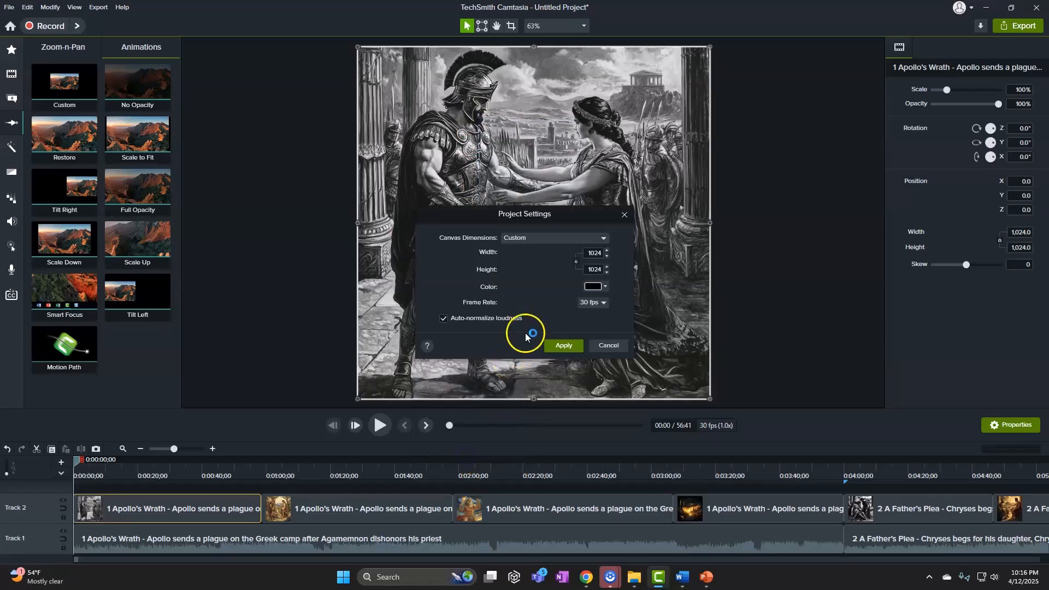
pyautogui.click(530, 240)
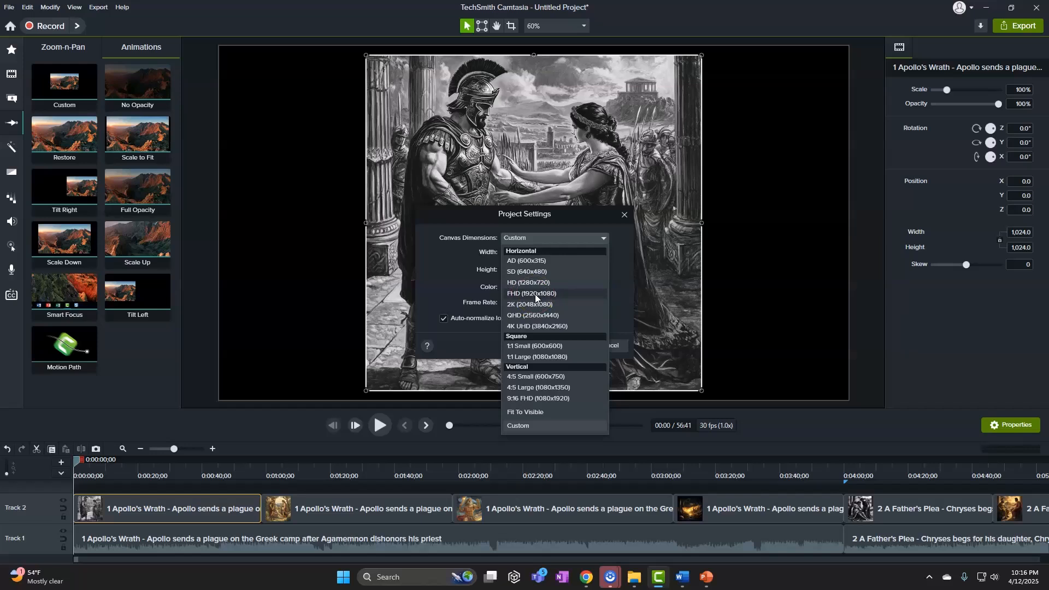
pyautogui.click(535, 294)
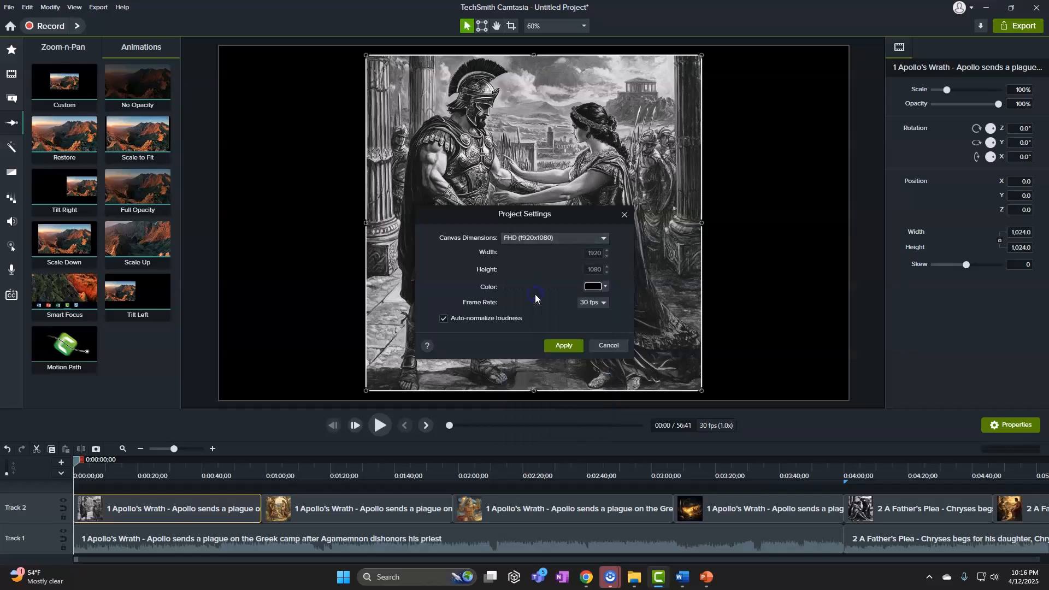
pyautogui.click(562, 344)
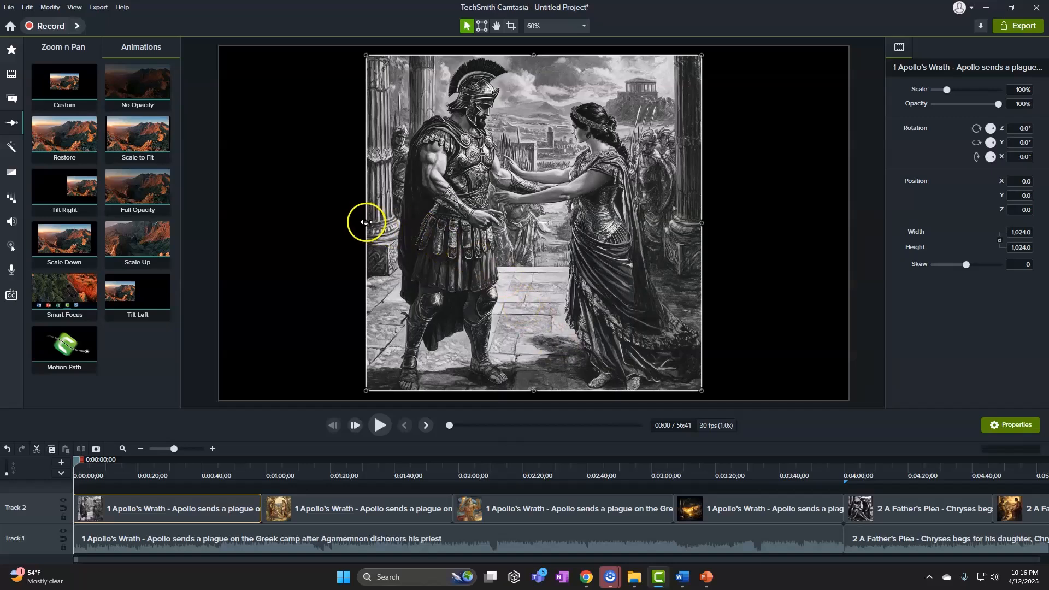
pyautogui.moveTo(366, 222); pyautogui.dragTo(1, 222)
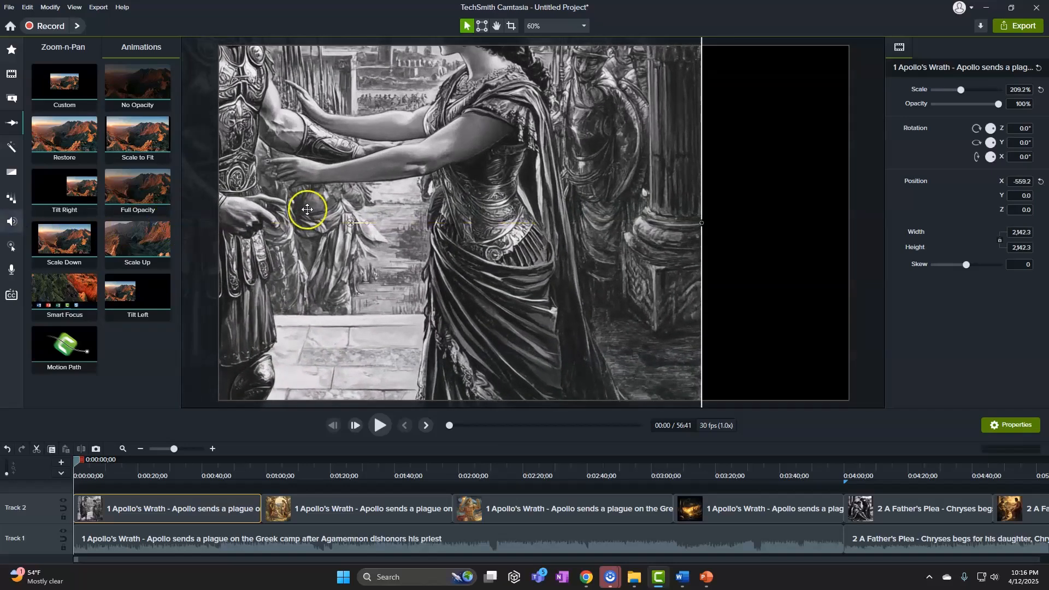
pyautogui.moveTo(702, 224); pyautogui.dragTo(1048, 225)
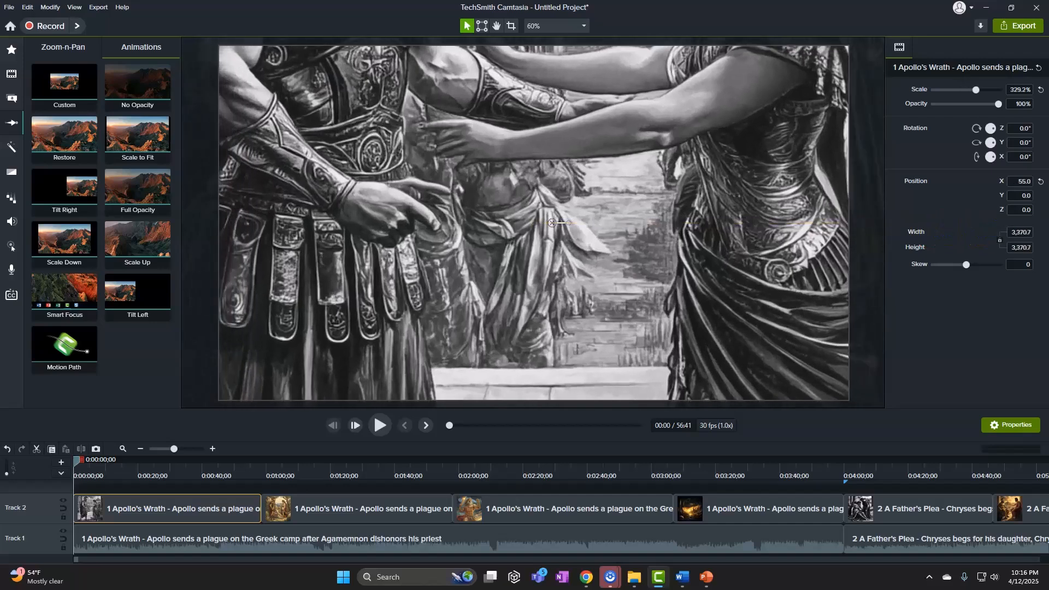
pyautogui.moveTo(656, 91); pyautogui.dragTo(673, 381)
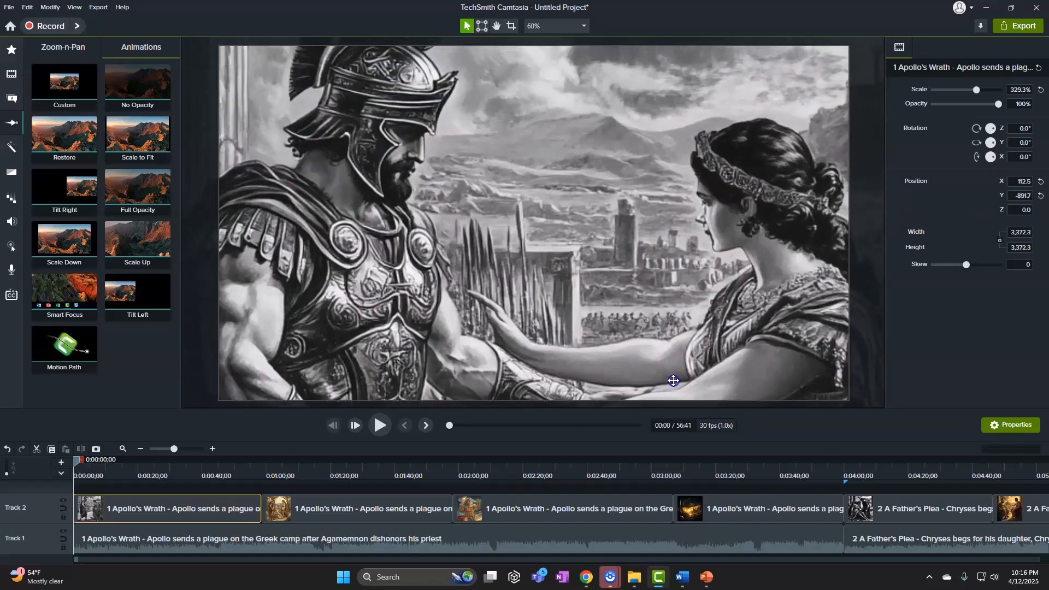
pyautogui.moveTo(672, 274); pyautogui.dragTo(674, 323)
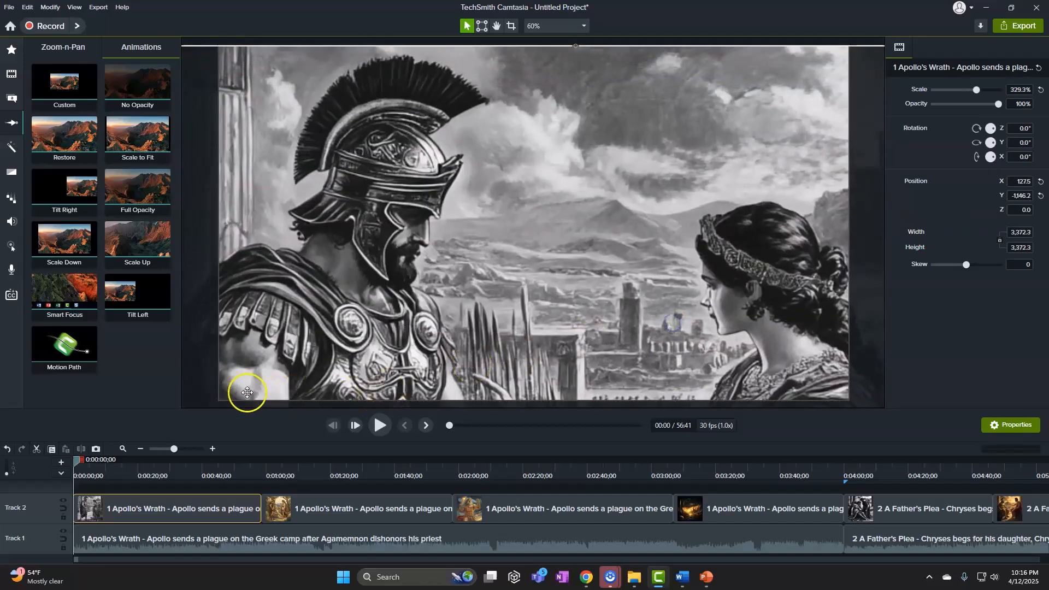
pyautogui.hotkey('ctrl', 'z')
pyautogui.hotkey('ctrl', 'z')
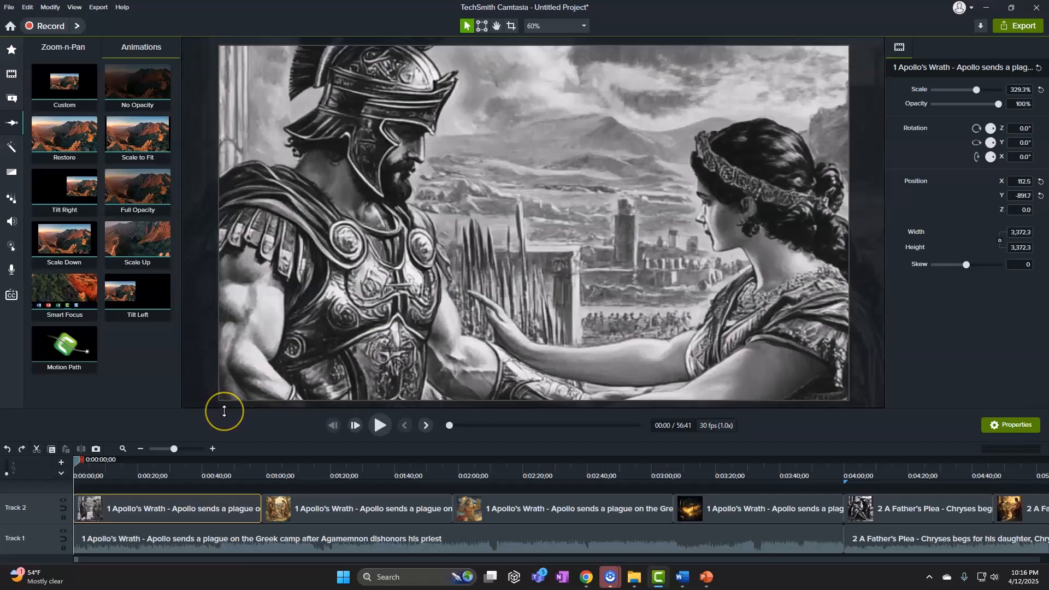
pyautogui.hotkey('ctrl', 'z')
pyautogui.hotkey('ctrl', 'z')
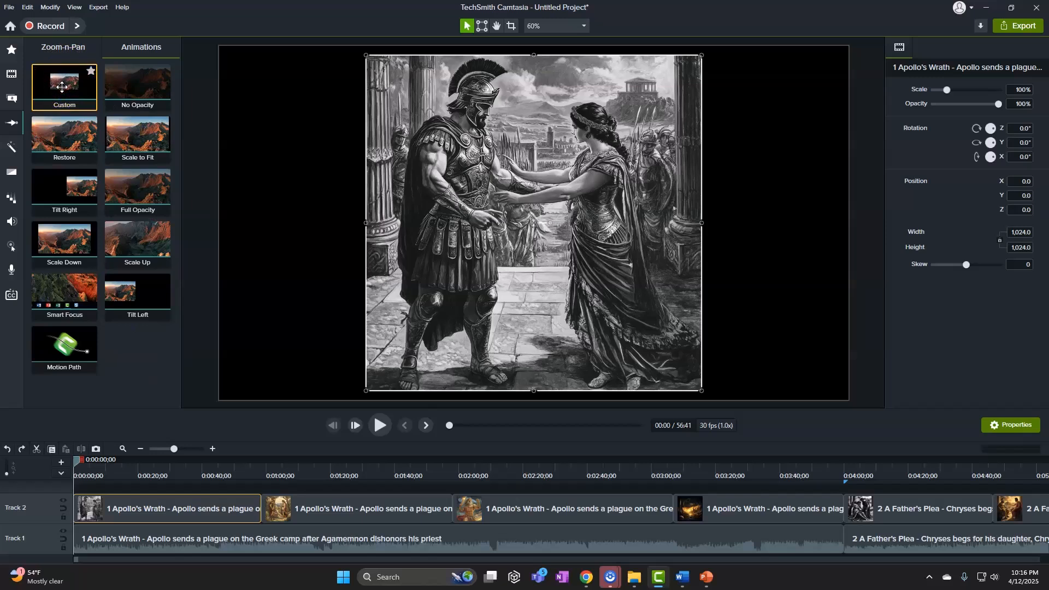
# Step: Add a Custom animation spanning the first 1 Apollo's Wrath image that enlarges it to about 355% and frames the two figures' heads
pyautogui.moveTo(62, 86); pyautogui.dragTo(90, 505)
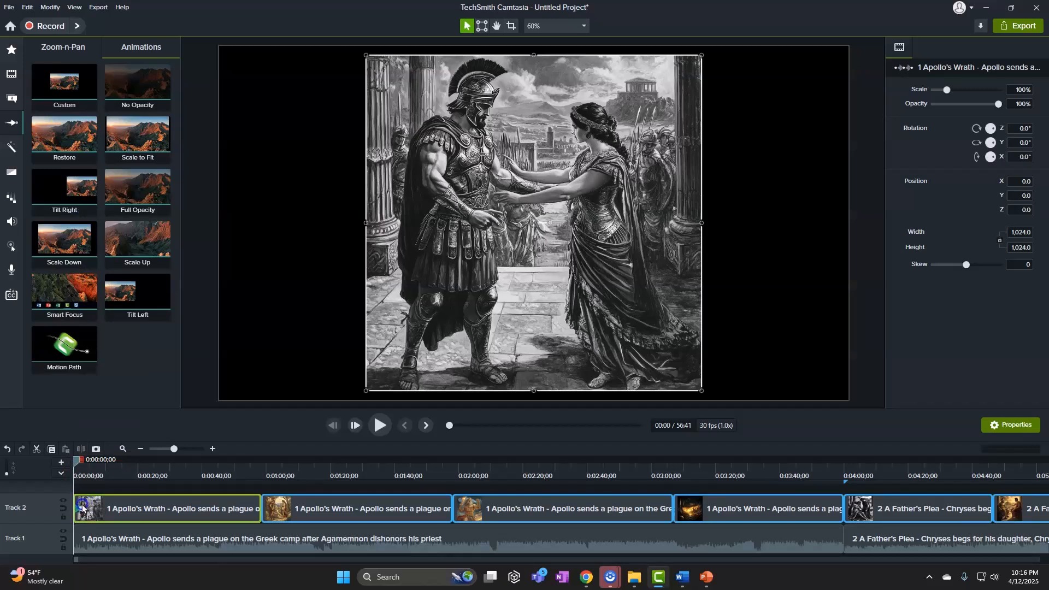
pyautogui.moveTo(81, 504); pyautogui.dragTo(256, 509)
pyautogui.moveTo(369, 224); pyautogui.dragTo(107, 220)
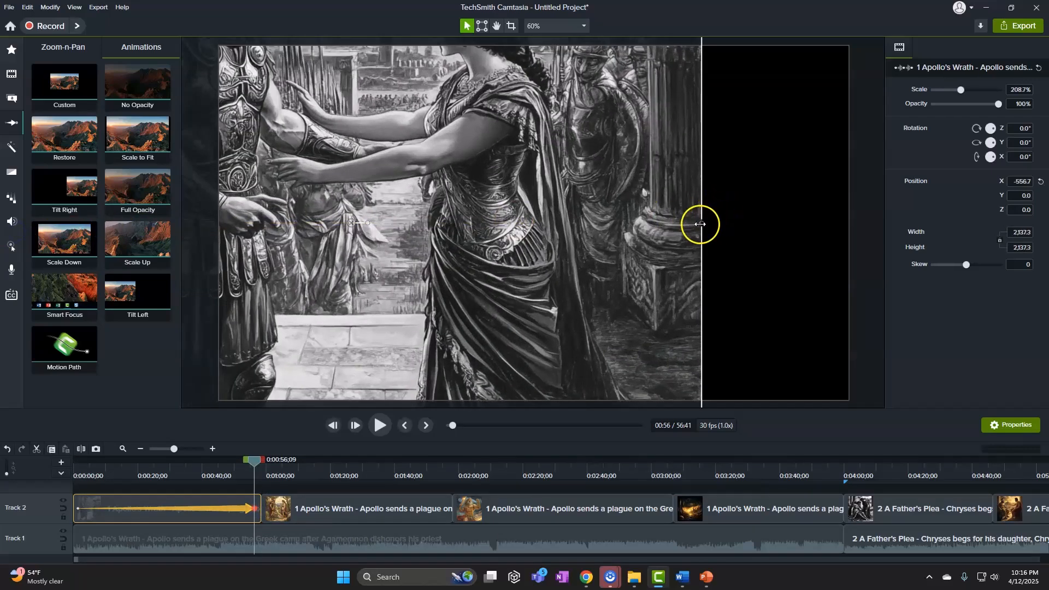
pyautogui.moveTo(705, 224); pyautogui.dragTo(874, 226)
pyautogui.moveTo(683, 55); pyautogui.dragTo(636, 283)
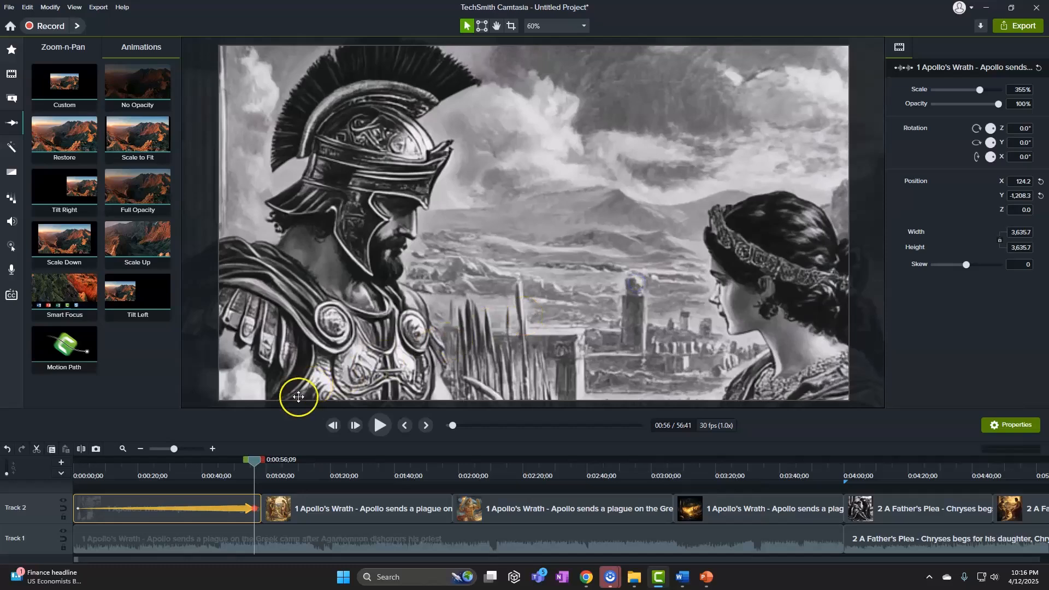
# Step: Add a Custom animation spanning the second 1 Apollo's Wrath image that starts at about 321% on the two figures' upper bodies and zooms out, and preview it
pyautogui.click(255, 468)
pyautogui.moveTo(209, 470); pyautogui.dragTo(293, 500)
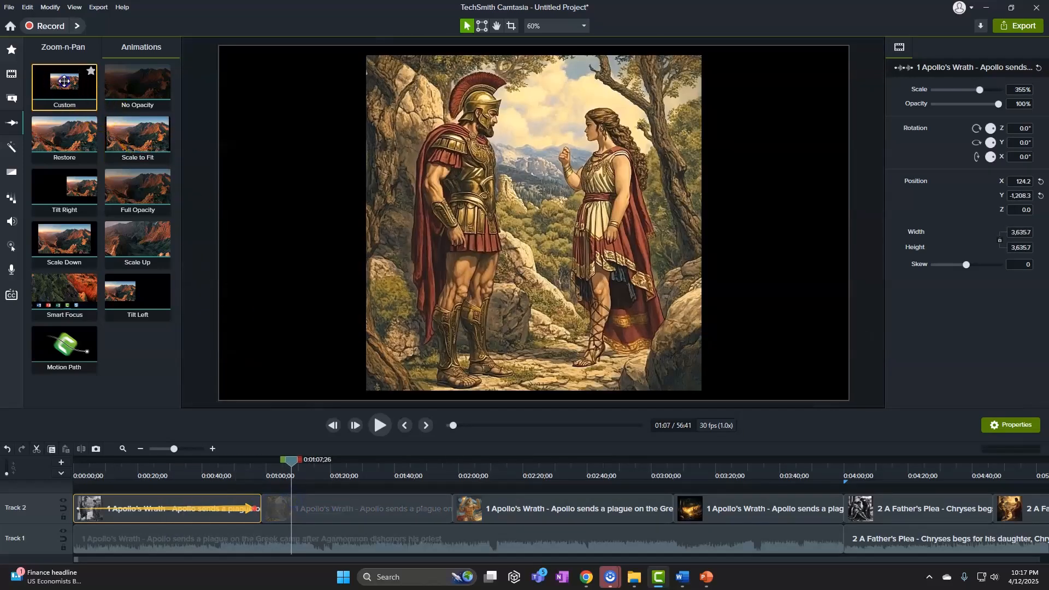
pyautogui.click(317, 504)
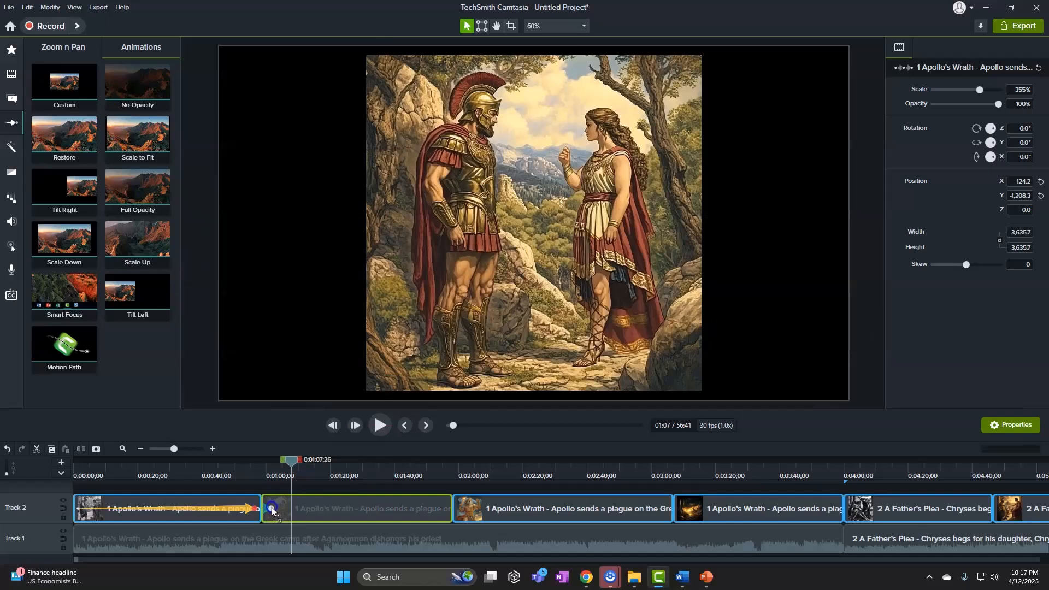
pyautogui.moveTo(272, 509); pyautogui.dragTo(508, 508)
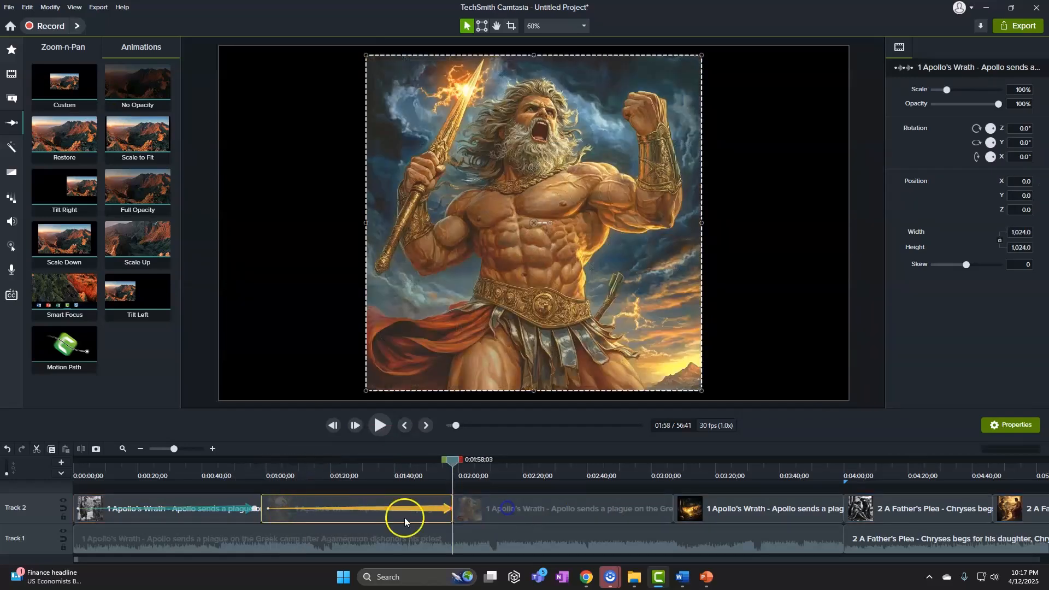
pyautogui.moveTo(270, 509); pyautogui.dragTo(265, 510)
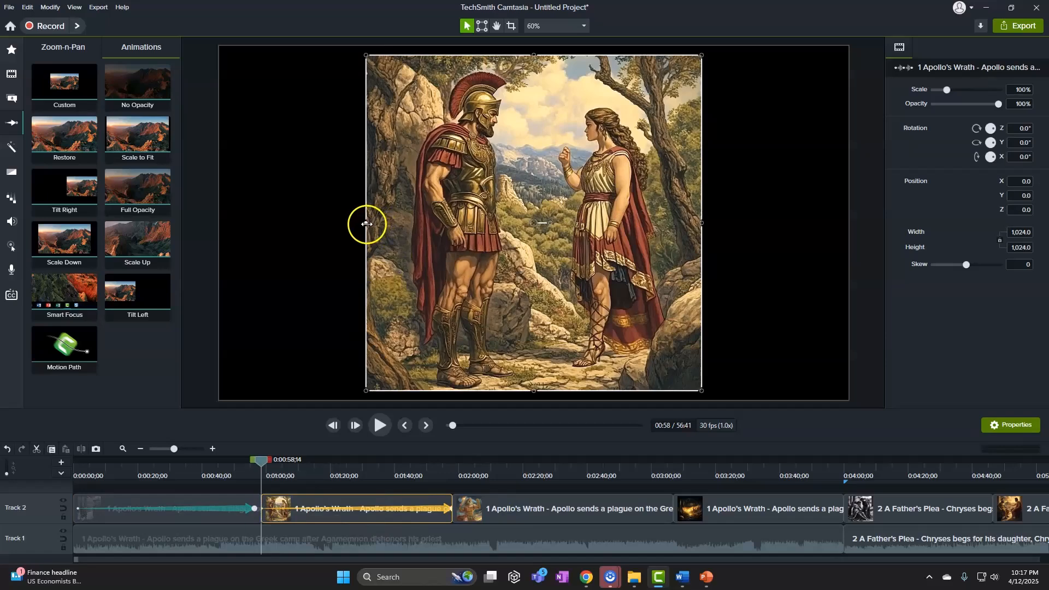
pyautogui.moveTo(367, 224); pyautogui.dragTo(188, 225)
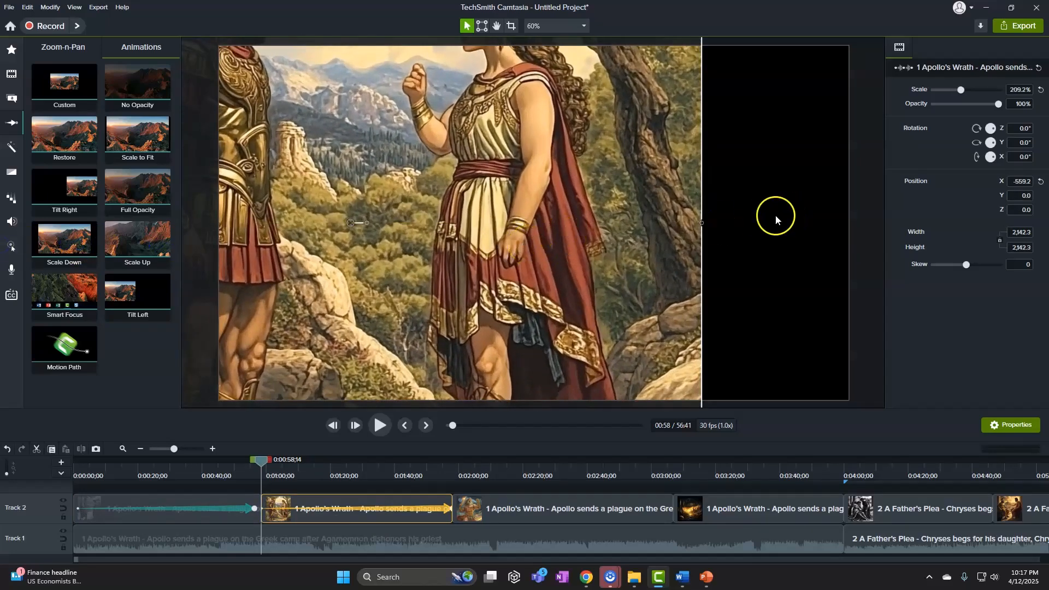
pyautogui.moveTo(702, 224); pyautogui.dragTo(1047, 228)
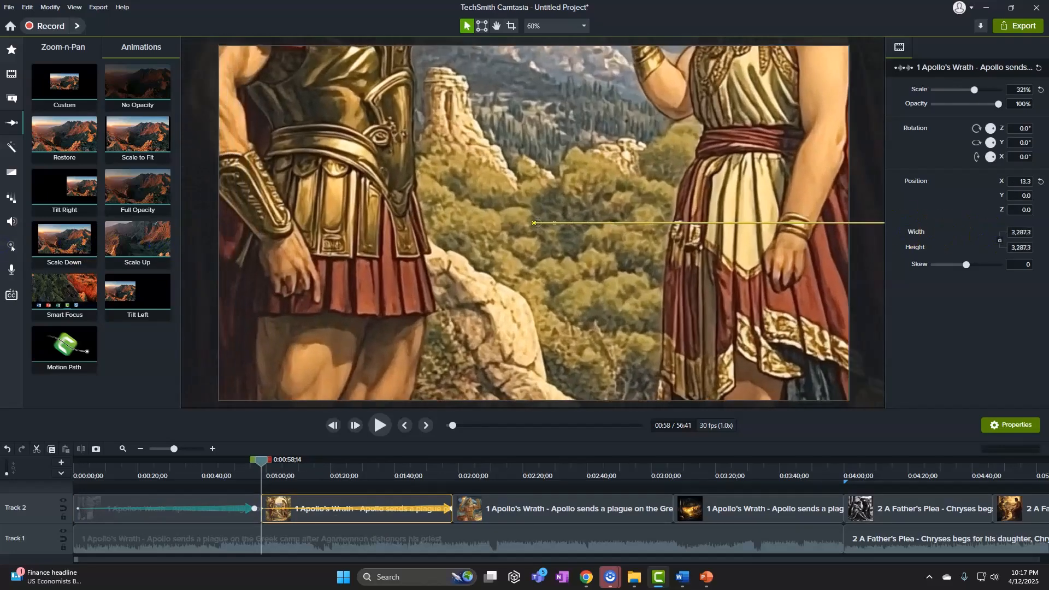
pyautogui.moveTo(653, 128); pyautogui.dragTo(673, 425)
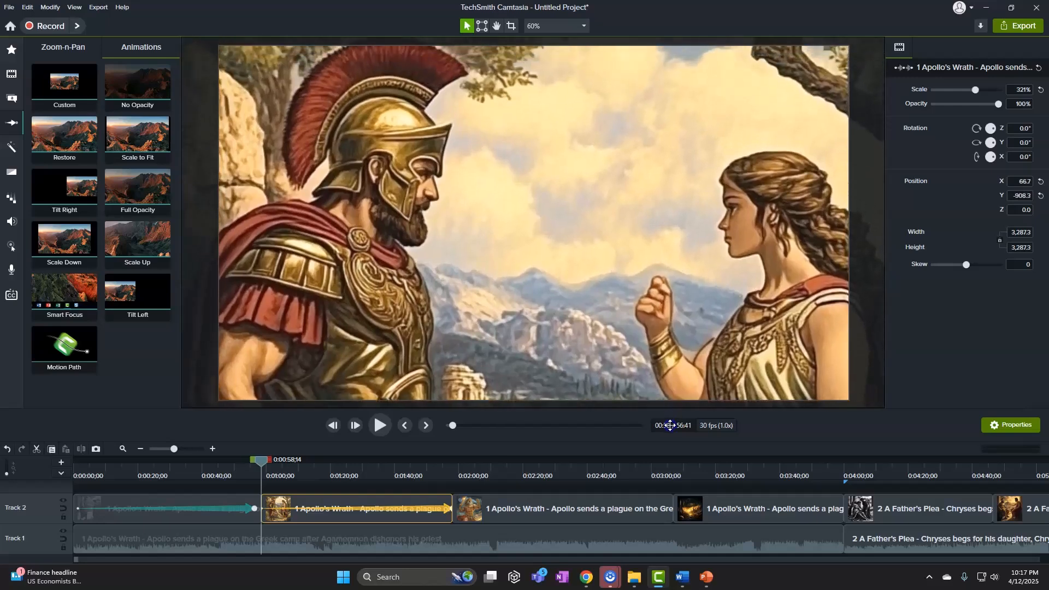
pyautogui.click(79, 460)
pyautogui.moveTo(78, 464); pyautogui.dragTo(409, 486)
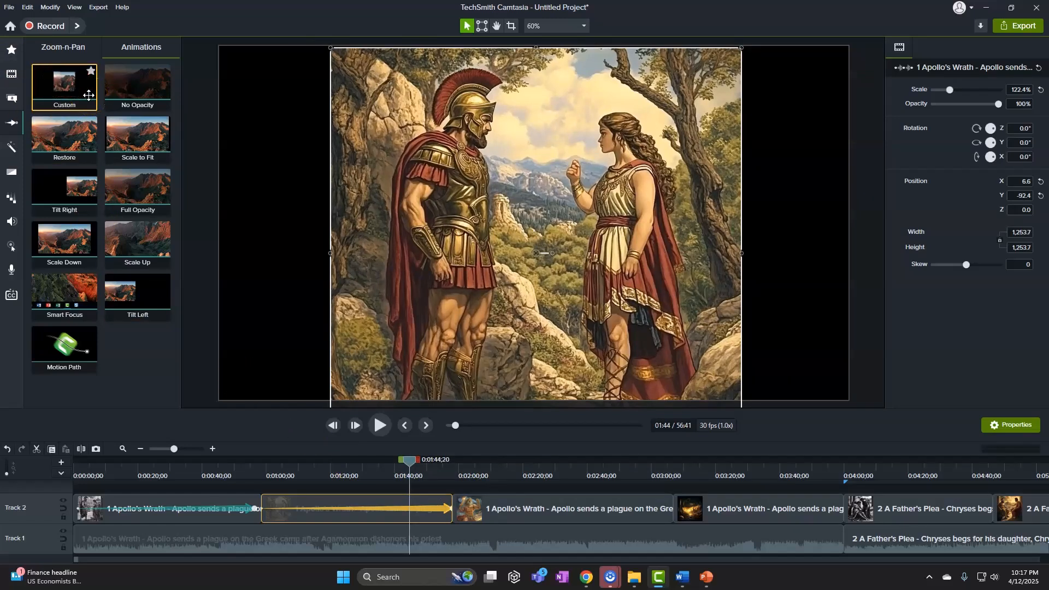
pyautogui.moveTo(88, 95); pyautogui.dragTo(378, 403)
pyautogui.moveTo(409, 459); pyautogui.dragTo(343, 459)
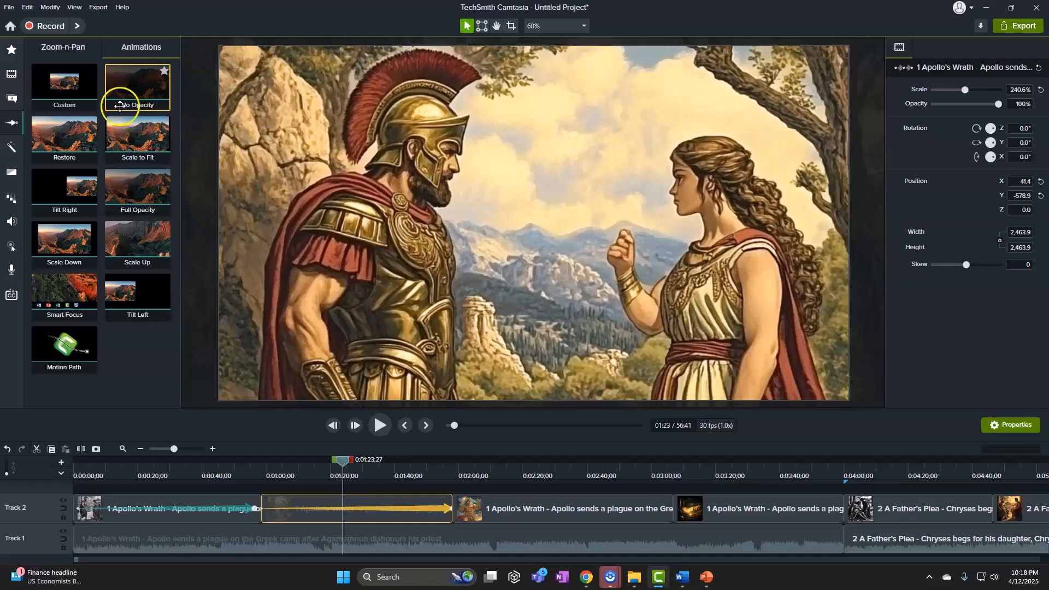
# Step: Add a Custom animation spanning the third 1 Apollo's Wrath image that enlarges it to about 333%, framing the bearded god's face and glowing sword
pyautogui.moveTo(68, 88)
pyautogui.mouseDown()
pyautogui.moveTo(145, 136)
pyautogui.moveTo(458, 424)
pyautogui.moveTo(465, 511)
pyautogui.mouseUp()
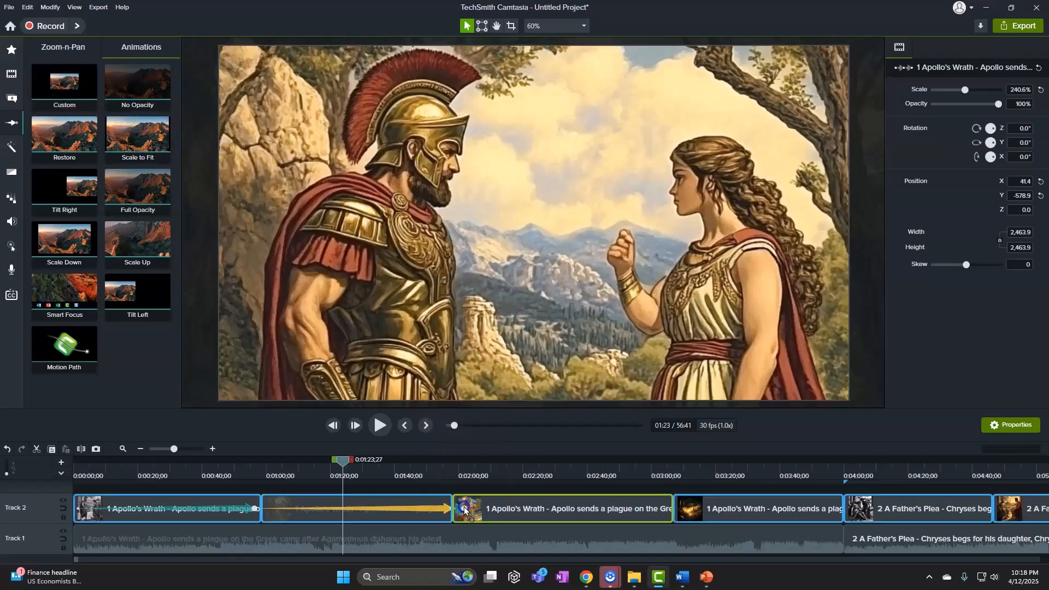
pyautogui.click(462, 511)
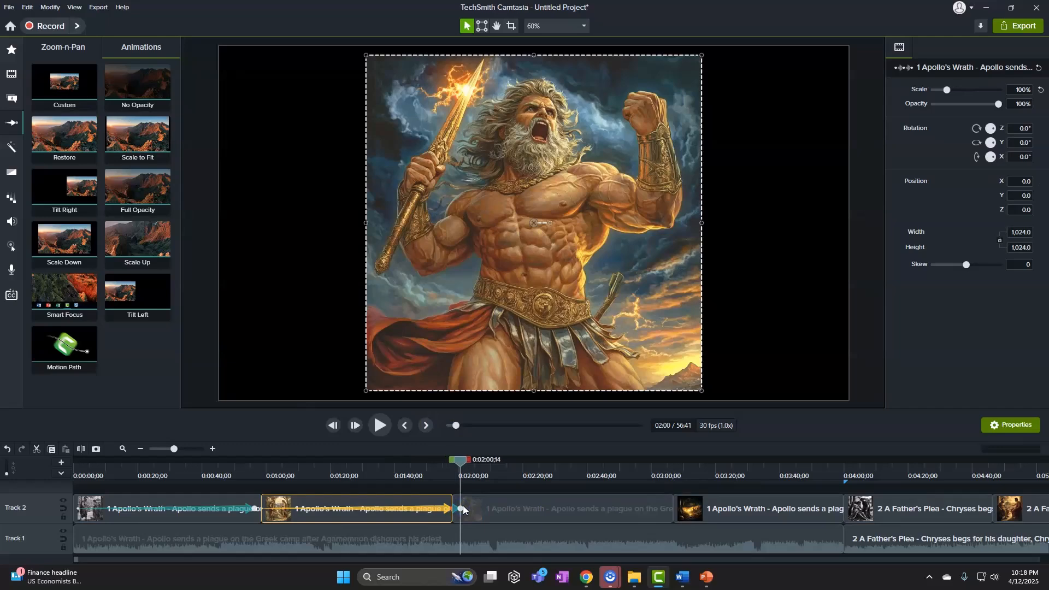
pyautogui.moveTo(460, 509); pyautogui.dragTo(663, 508)
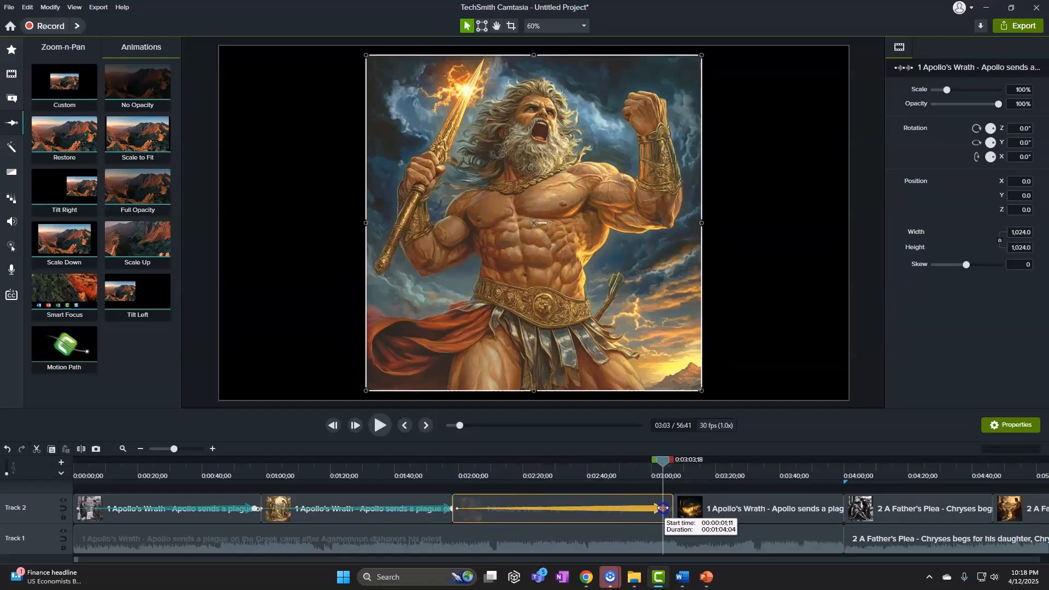
pyautogui.moveTo(367, 223); pyautogui.dragTo(33, 225)
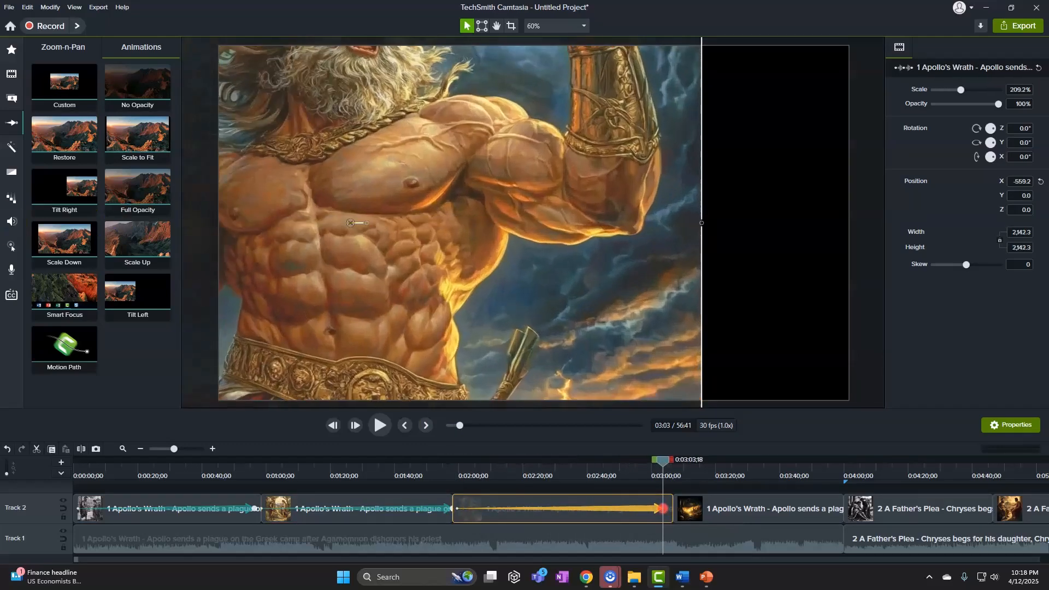
pyautogui.moveTo(702, 224); pyautogui.dragTo(885, 186)
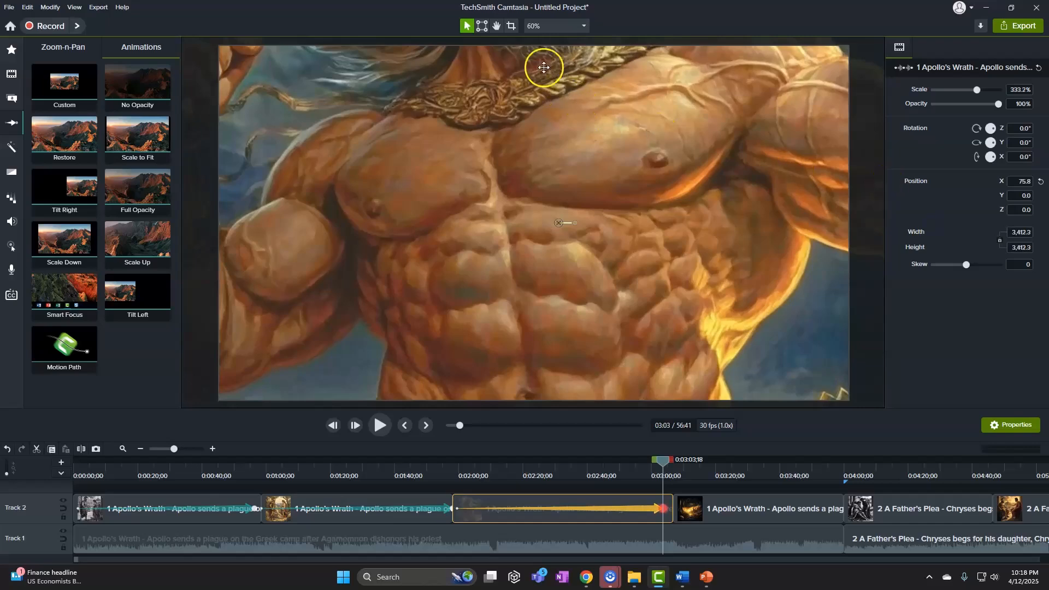
pyautogui.moveTo(544, 66); pyautogui.dragTo(614, 340)
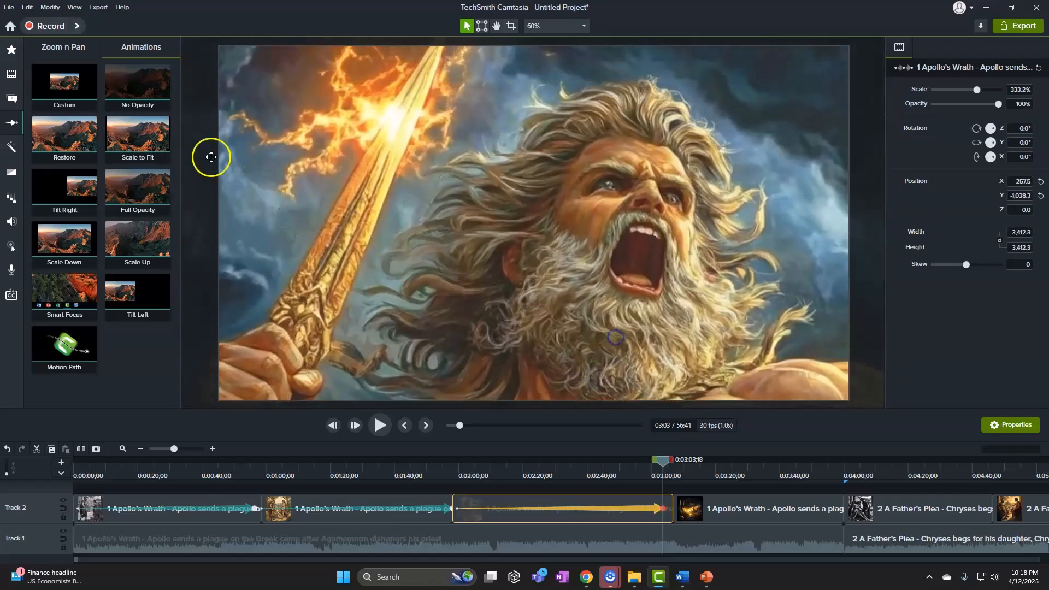
# Step: Add a Custom animation spanning the fourth 1 Apollo's Wrath image that starts at about 431% on the spears and sun and zooms out
pyautogui.moveTo(66, 85); pyautogui.dragTo(465, 521)
pyautogui.click(208, 504)
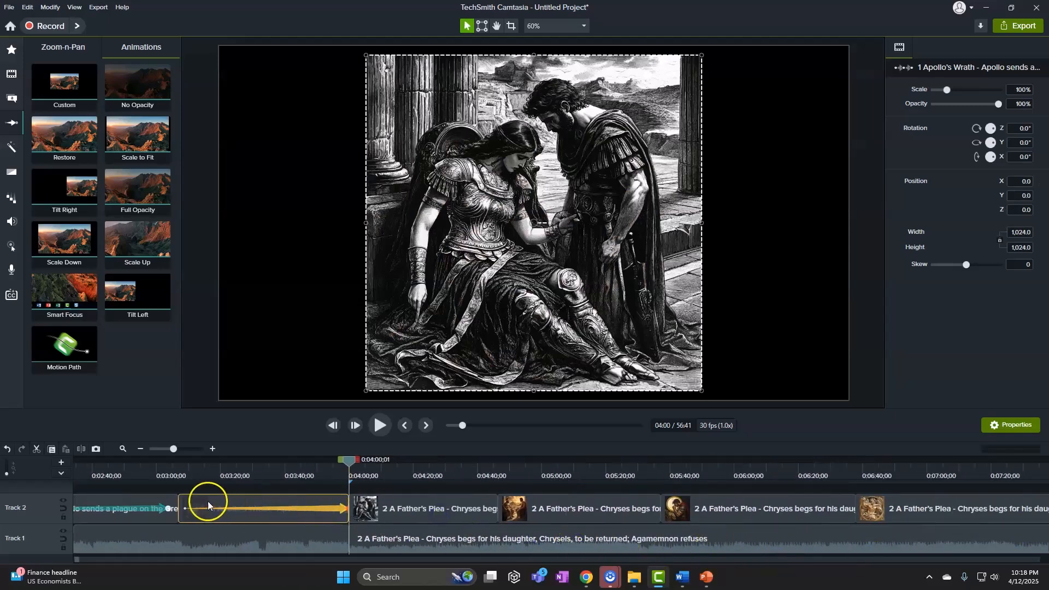
pyautogui.moveTo(188, 507); pyautogui.dragTo(179, 507)
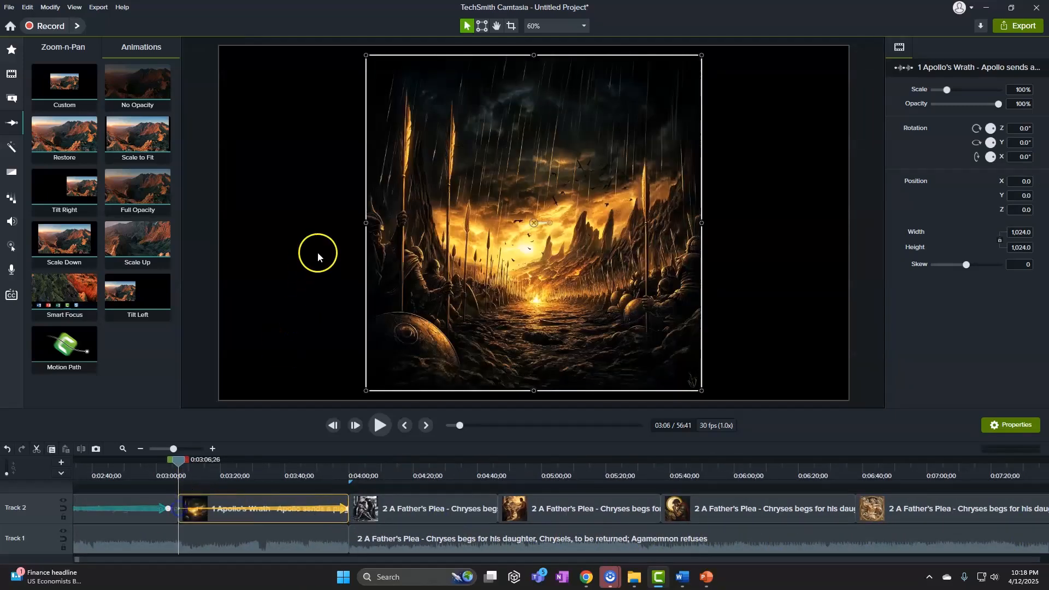
pyautogui.moveTo(367, 223); pyautogui.dragTo(234, 223)
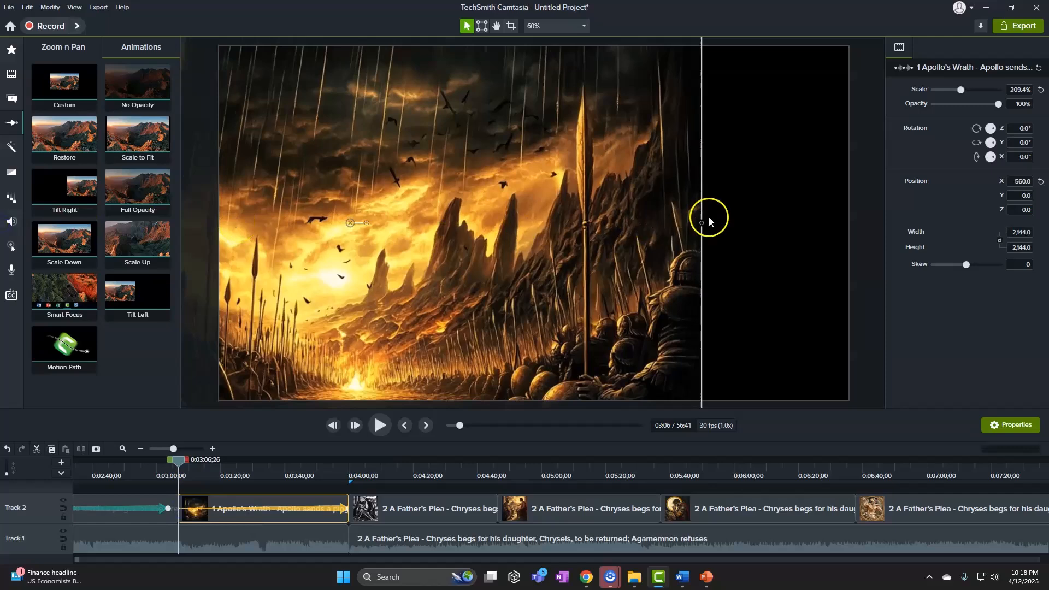
pyautogui.moveTo(699, 223); pyautogui.dragTo(935, 223)
pyautogui.moveTo(817, 205); pyautogui.dragTo(755, 172)
pyautogui.moveTo(717, 224); pyautogui.dragTo(704, 159)
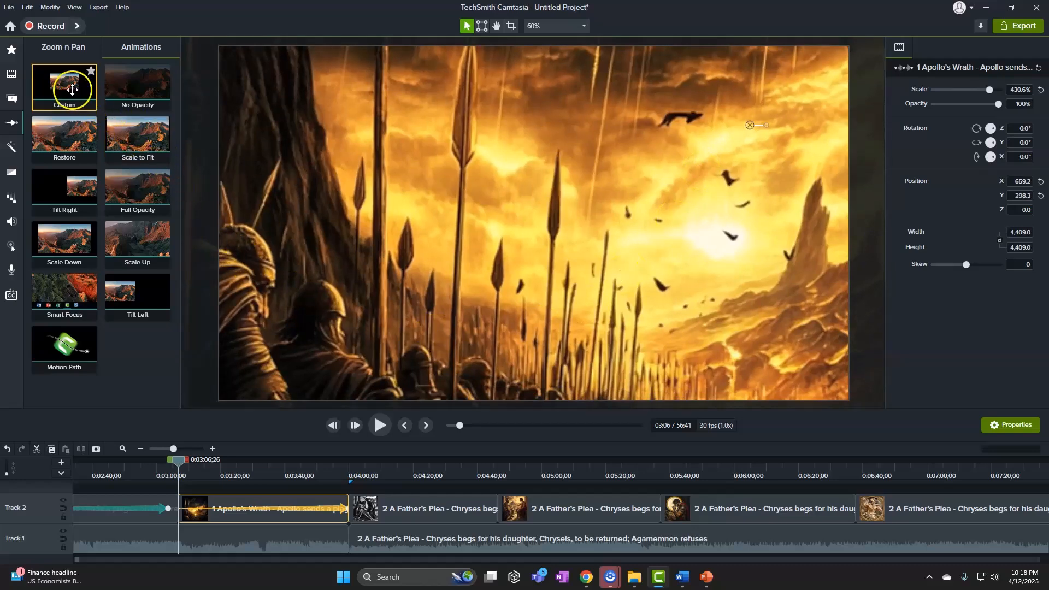
# Step: Add a Custom animation spanning the first 2 A Father's Plea image that enlarges it to about 349%, framing the two figures' heads
pyautogui.moveTo(73, 90); pyautogui.dragTo(495, 510)
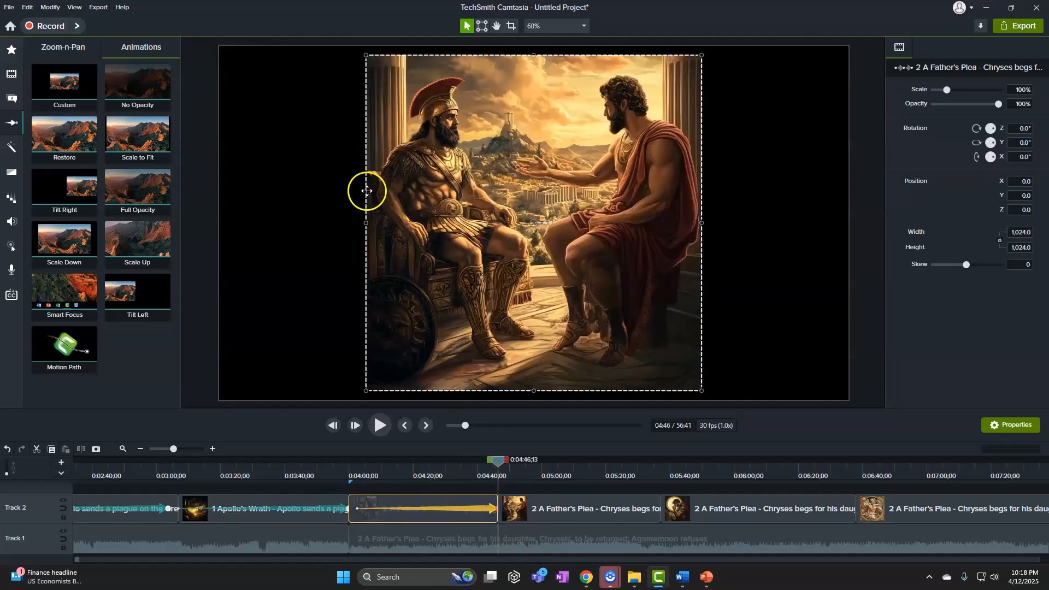
pyautogui.click(496, 507)
pyautogui.moveTo(366, 224); pyautogui.dragTo(1, 218)
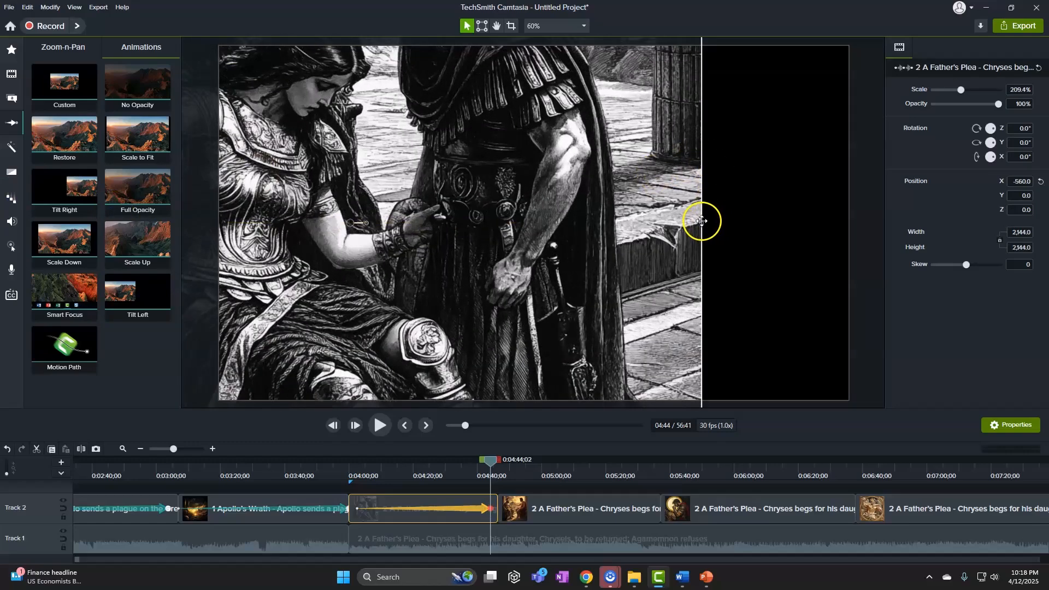
pyautogui.moveTo(701, 223); pyautogui.dragTo(1048, 223)
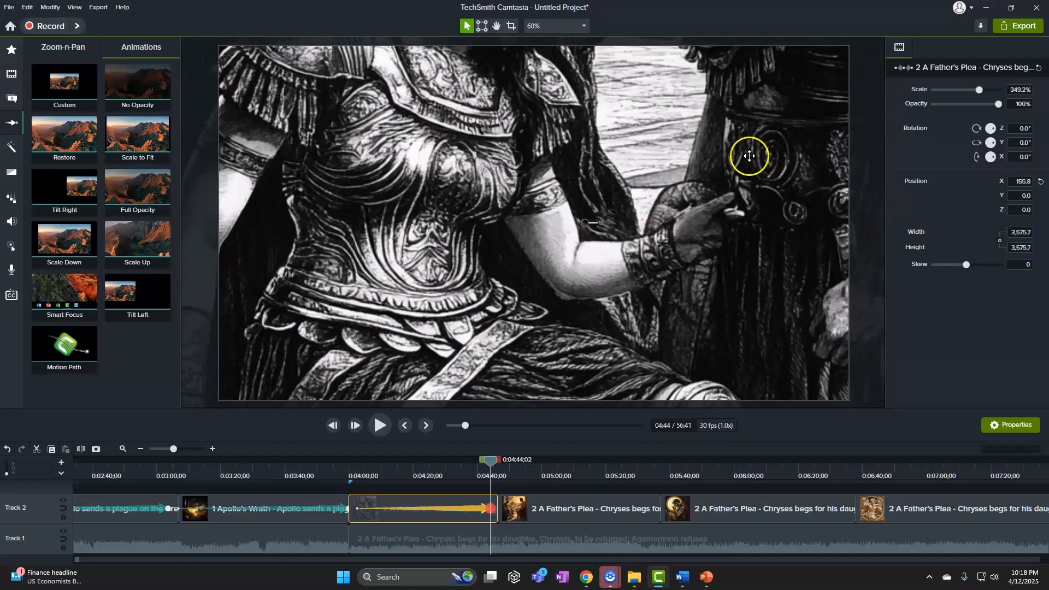
pyautogui.moveTo(749, 156); pyautogui.dragTo(671, 397)
pyautogui.moveTo(678, 232); pyautogui.dragTo(650, 297)
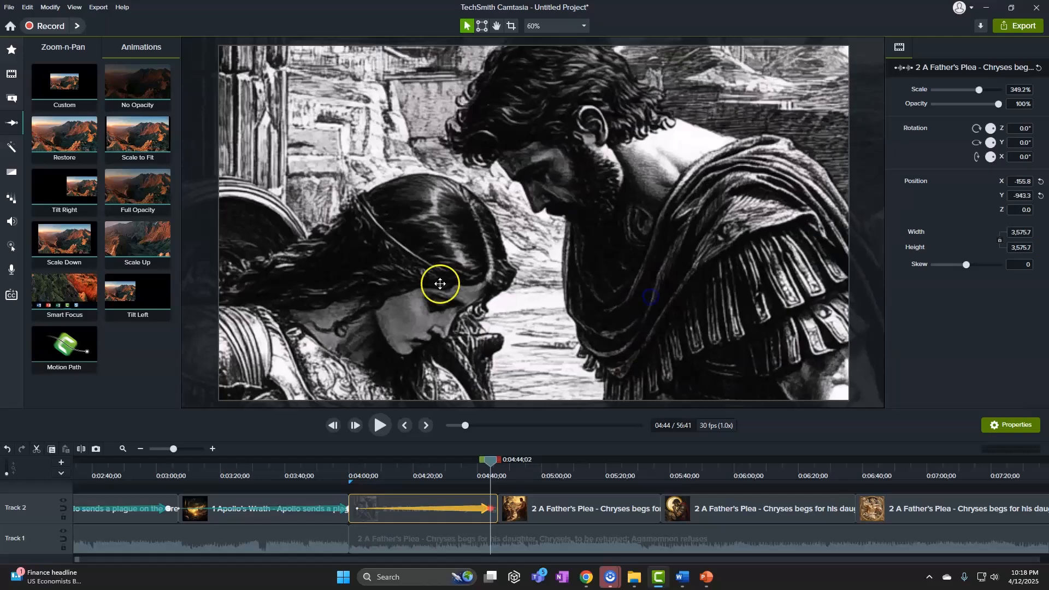
# Step: Add a Custom animation spanning the second 2 A Father's Plea image that starts at about 285% on the two men's upper bodies and zooms out
pyautogui.moveTo(82, 104); pyautogui.dragTo(652, 508)
pyautogui.moveTo(649, 461); pyautogui.dragTo(503, 477)
pyautogui.click(503, 510)
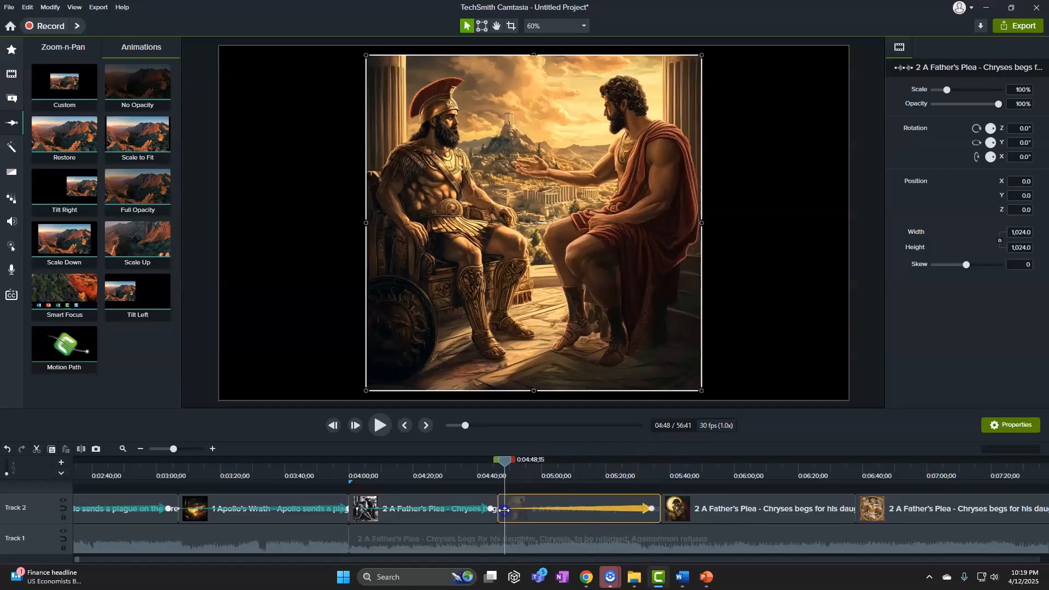
pyautogui.click(466, 424)
pyautogui.moveTo(372, 220); pyautogui.dragTo(1021, 244)
pyautogui.moveTo(648, 123); pyautogui.dragTo(648, 339)
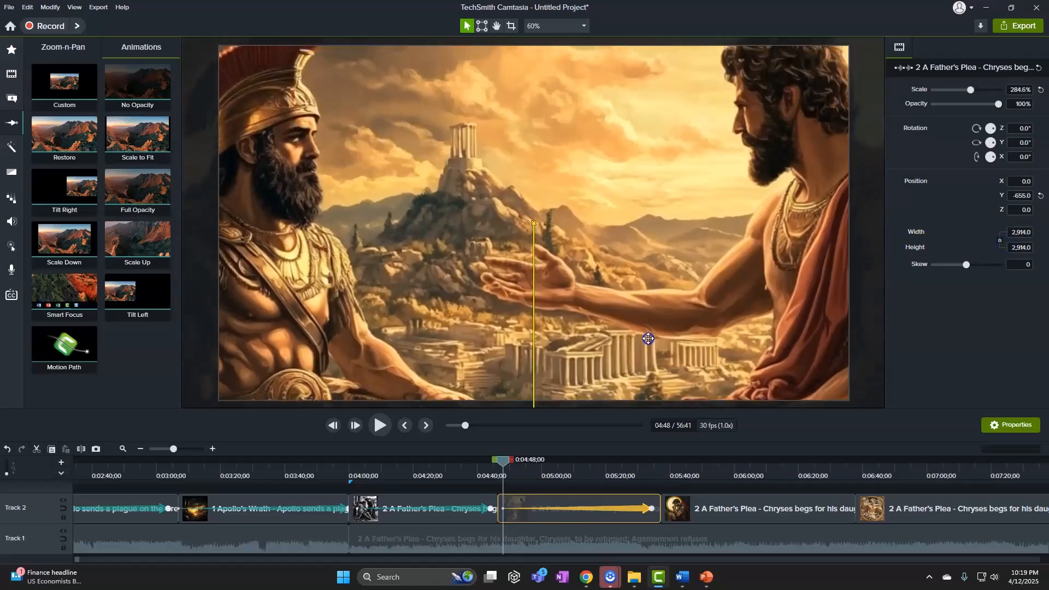
pyautogui.moveTo(606, 218); pyautogui.dragTo(624, 269)
# Step: Add a Custom animation spanning the third 2 A Father's Plea image that enlarges it to about 330%, framing the praying man's head and hand
pyautogui.moveTo(163, 121); pyautogui.dragTo(848, 509)
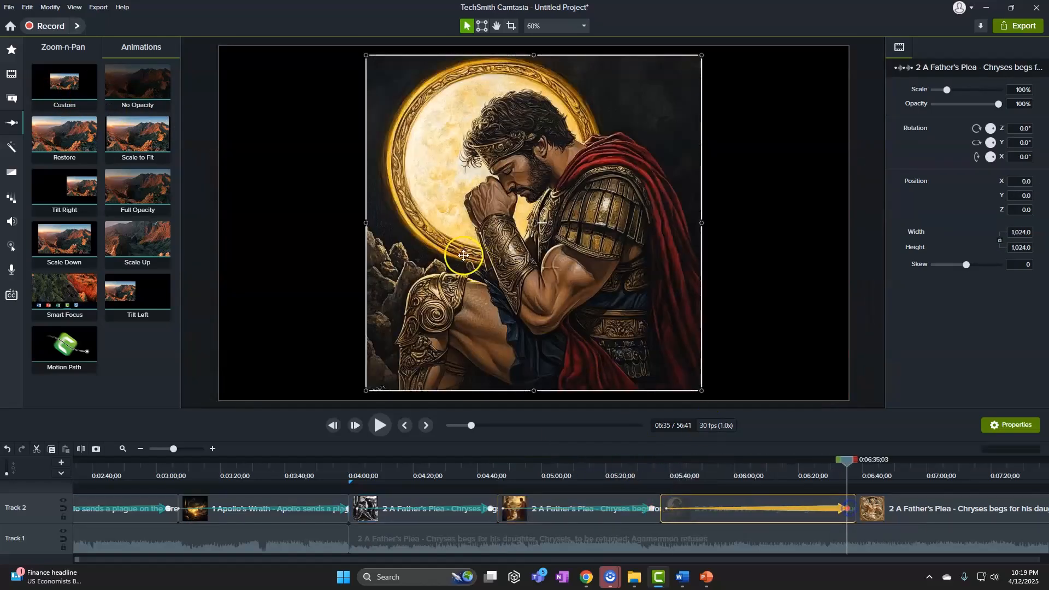
pyautogui.moveTo(369, 220); pyautogui.dragTo(69, 225)
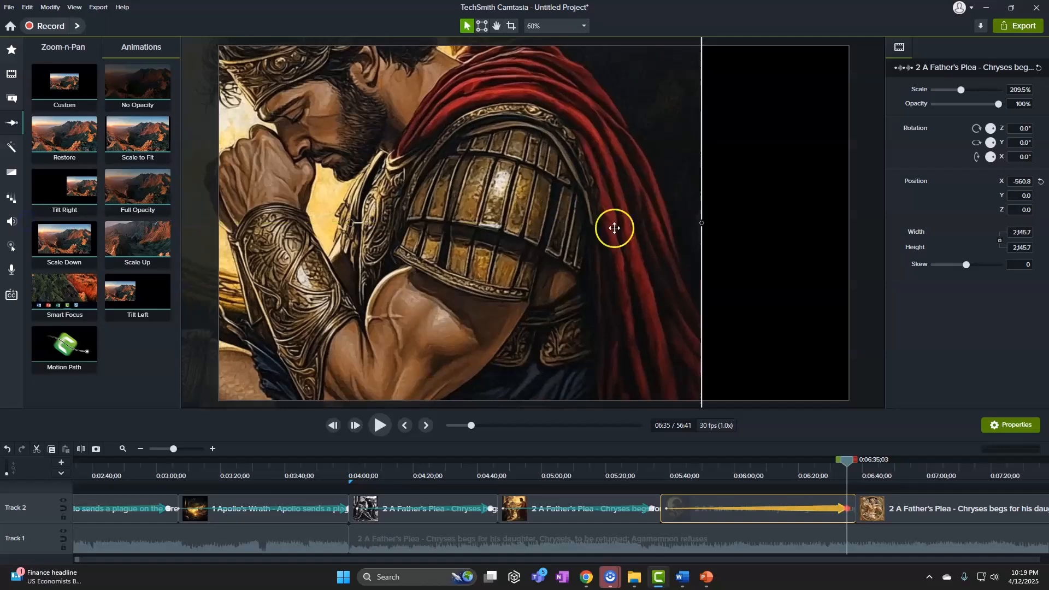
pyautogui.moveTo(703, 224); pyautogui.dragTo(1048, 223)
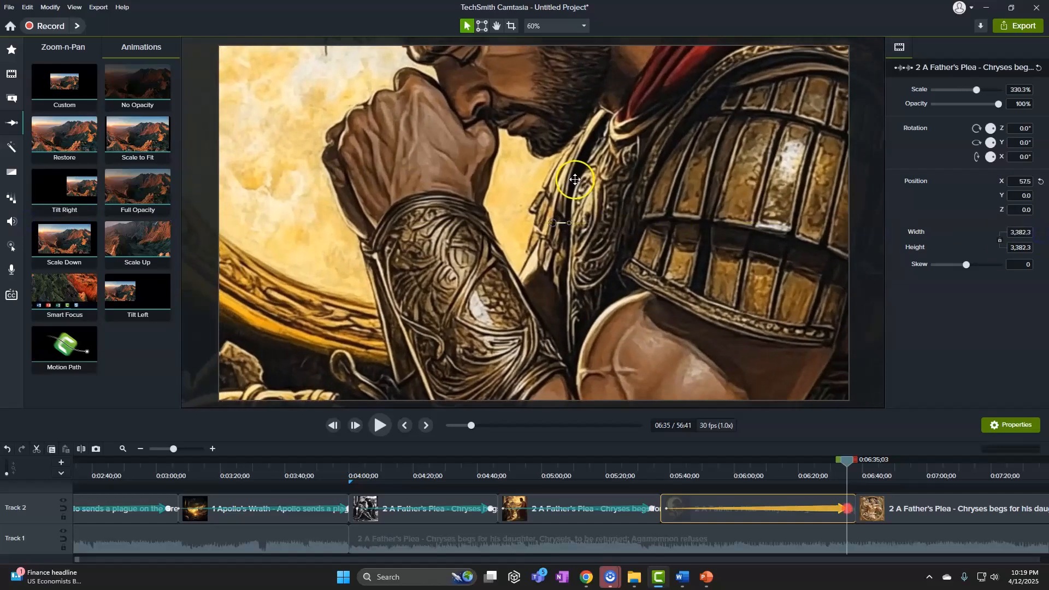
pyautogui.moveTo(577, 178); pyautogui.dragTo(603, 341)
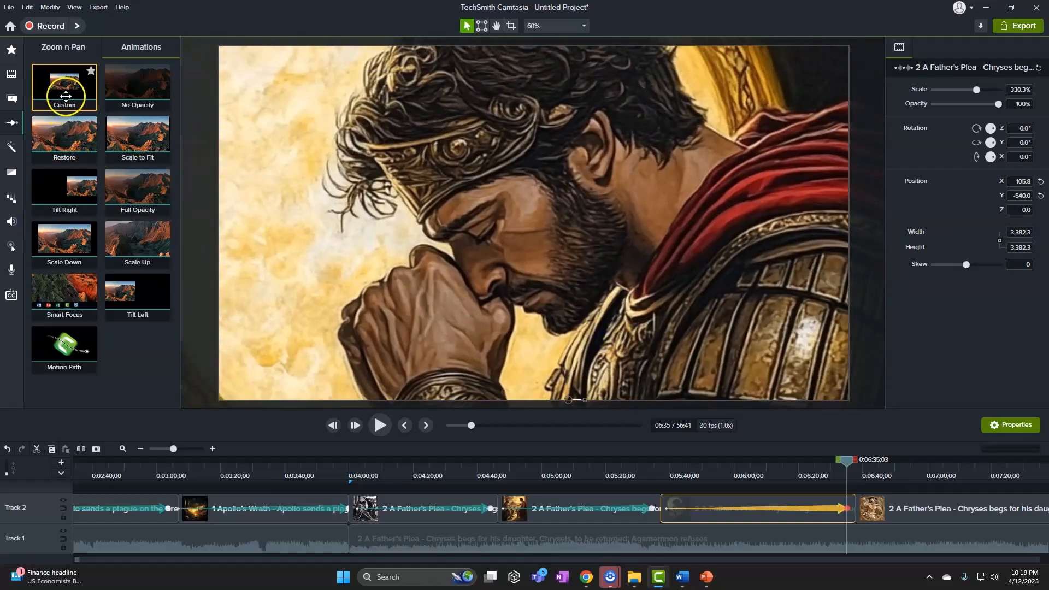
# Step: Add a Custom animation spanning the fourth 2 A Father's Plea image that starts at about 393% on the shouting bearded face and zooms out
pyautogui.moveTo(66, 94); pyautogui.dragTo(1048, 511)
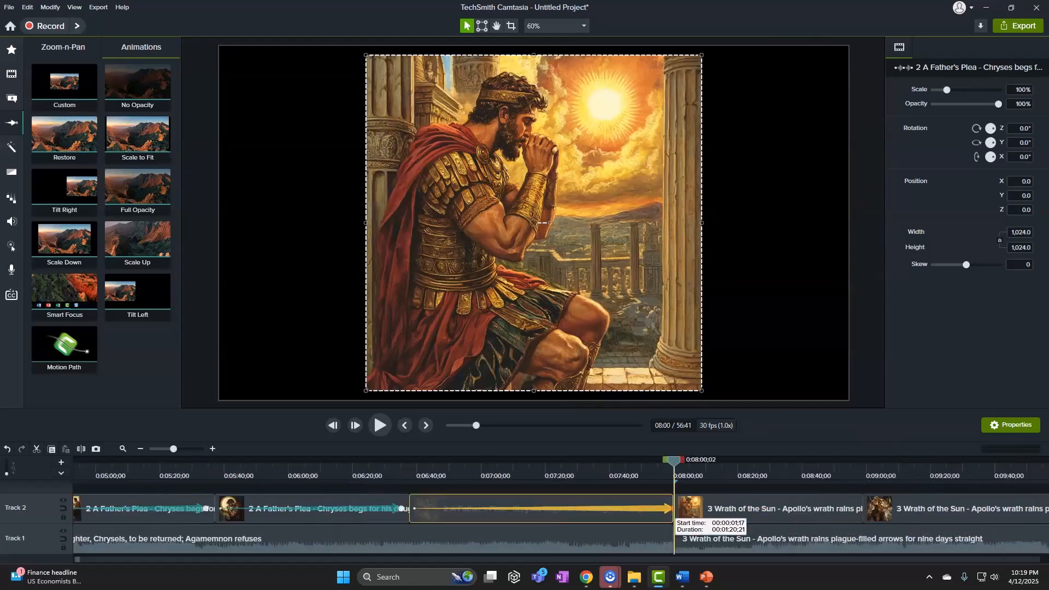
pyautogui.click(388, 507)
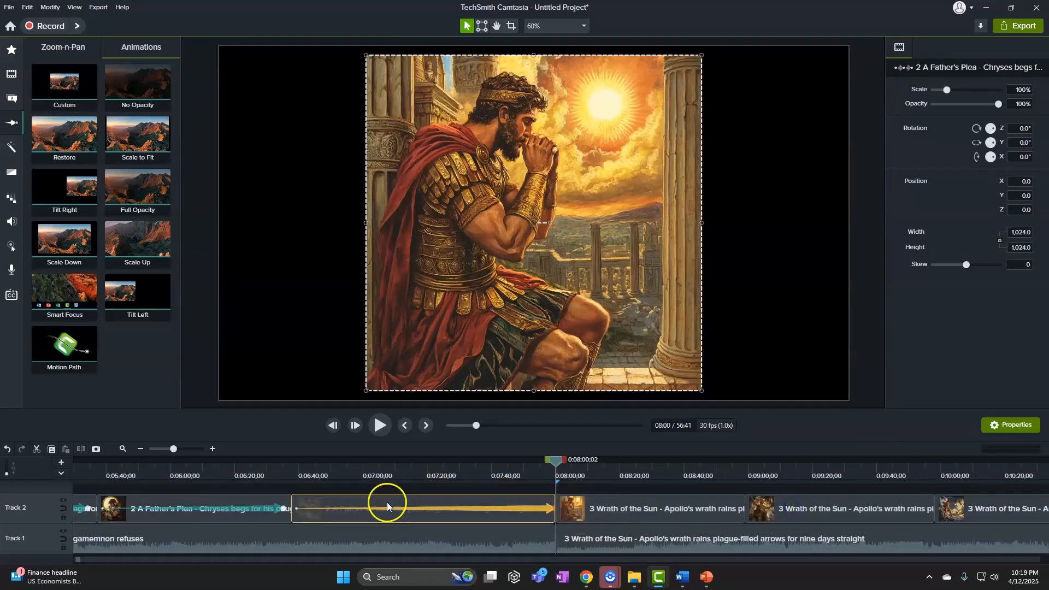
pyautogui.click(298, 507)
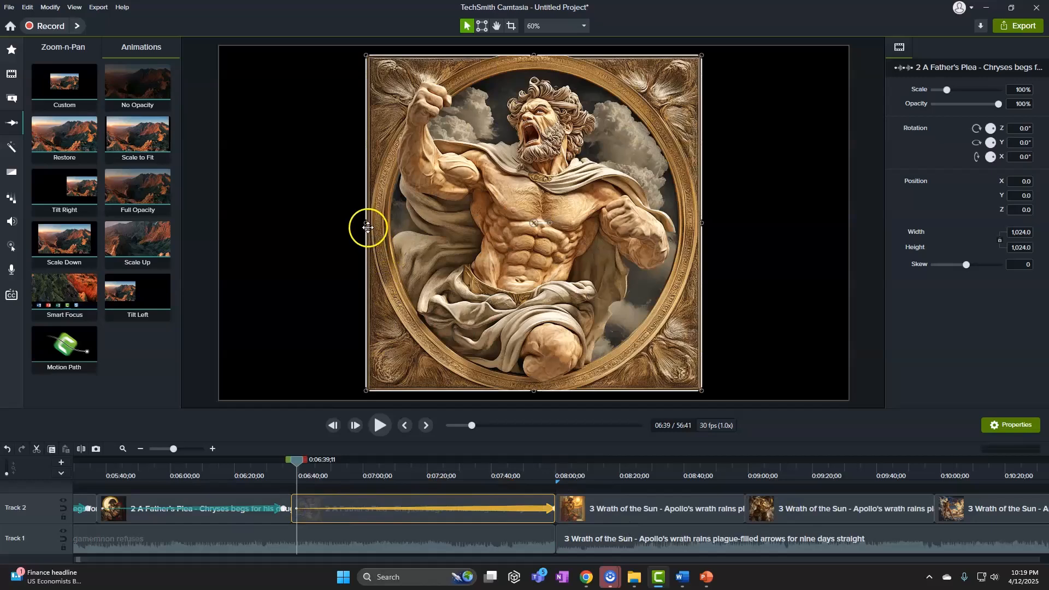
pyautogui.moveTo(367, 222); pyautogui.dragTo(16, 224)
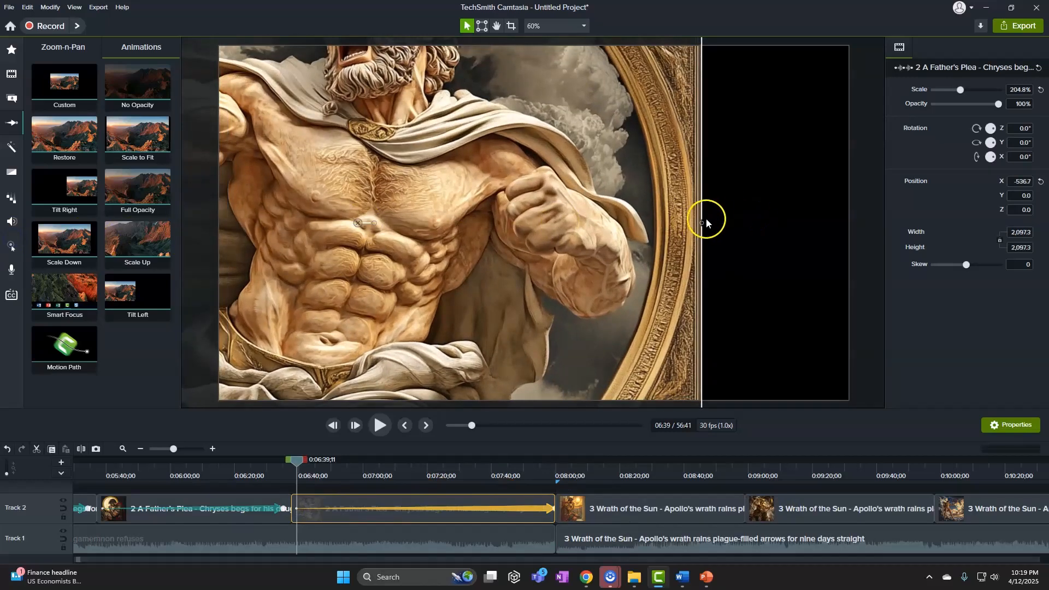
pyautogui.moveTo(700, 223); pyautogui.dragTo(1048, 223)
pyautogui.moveTo(833, 161); pyautogui.dragTo(788, 280)
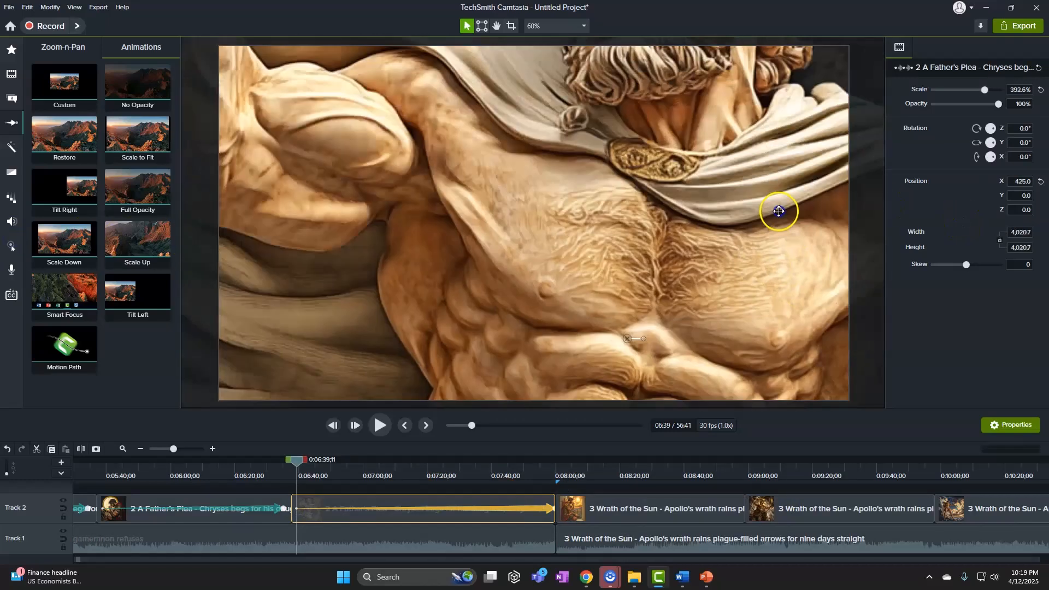
pyautogui.moveTo(780, 213); pyautogui.dragTo(735, 381)
pyautogui.moveTo(686, 190); pyautogui.dragTo(673, 295)
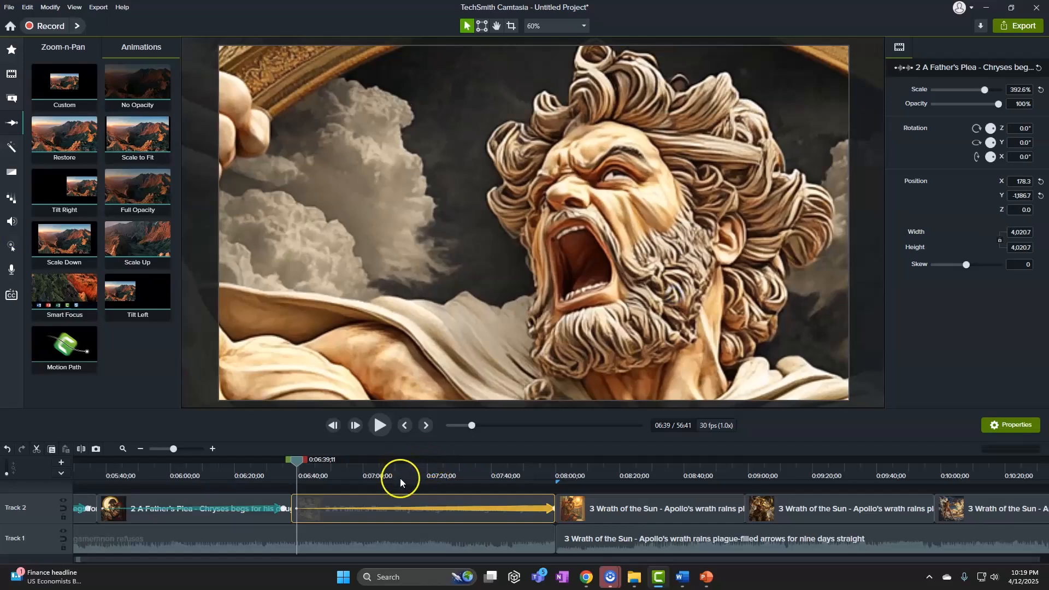
# Step: Add a Custom animation spanning the first 3 Wrath of the Sun image that enlarges it to about 357%, framing the praying man's head and hands
pyautogui.moveTo(70, 105); pyautogui.dragTo(738, 517)
pyautogui.click(424, 302)
pyautogui.moveTo(368, 223); pyautogui.dragTo(1046, 222)
pyautogui.moveTo(745, 125); pyautogui.dragTo(736, 384)
pyautogui.moveTo(674, 178); pyautogui.dragTo(664, 252)
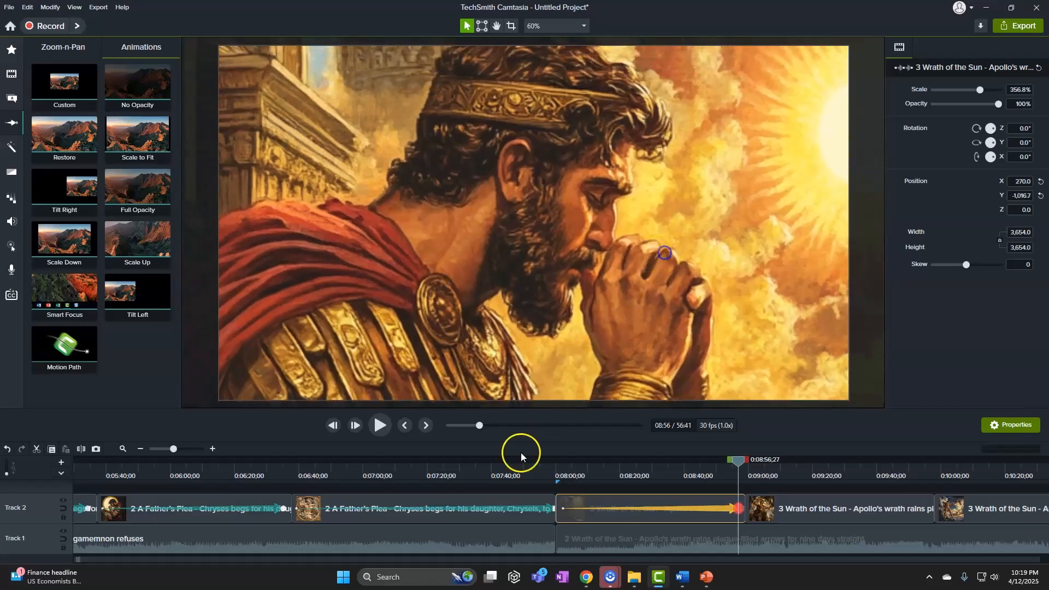
# Step: Add a Custom animation spanning the first 13 Clash of the Gods image that enlarges it to about 312%, framing the shouting woman's face
pyautogui.moveTo(80, 561)
pyautogui.mouseDown()
pyautogui.moveTo(792, 564)
pyautogui.moveTo(85, 558)
pyautogui.moveTo(99, 556)
pyautogui.mouseUp()
pyautogui.moveTo(143, 461); pyautogui.dragTo(484, 514)
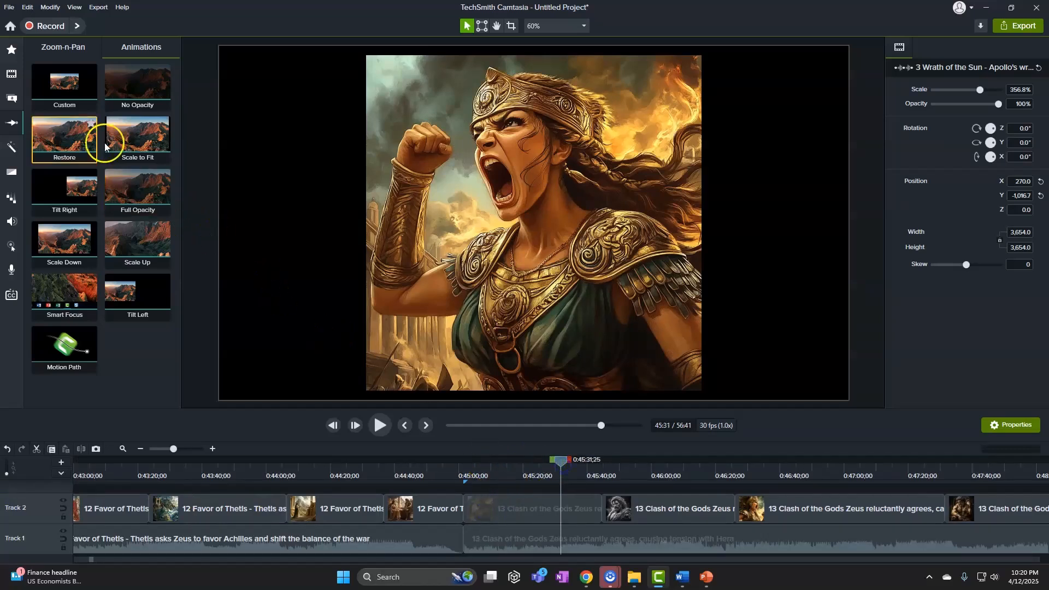
pyautogui.moveTo(45, 82); pyautogui.dragTo(594, 511)
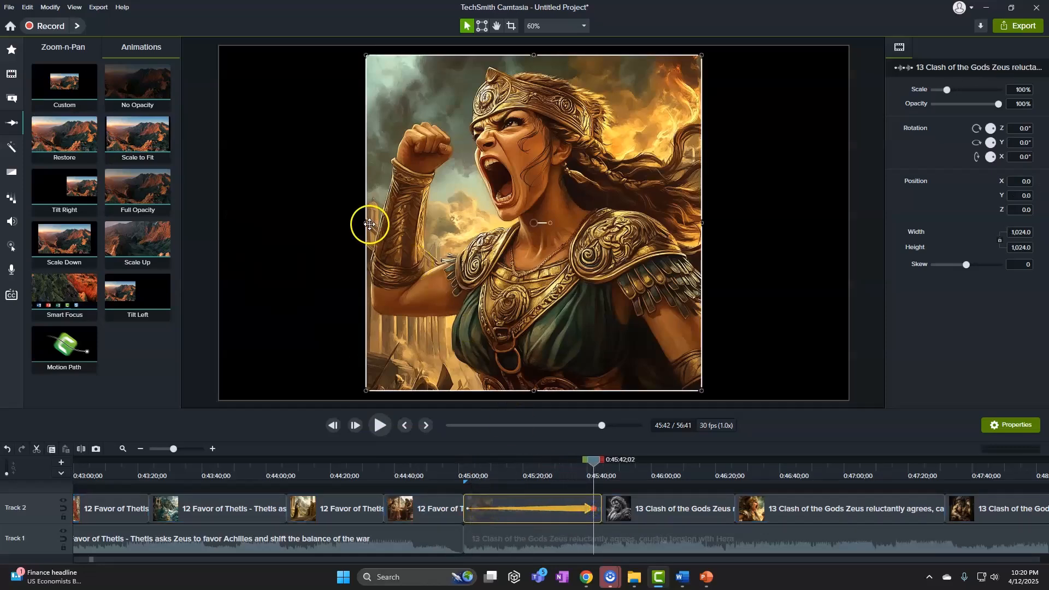
pyautogui.moveTo(366, 223); pyautogui.dragTo(1045, 258)
pyautogui.moveTo(726, 139); pyautogui.dragTo(726, 394)
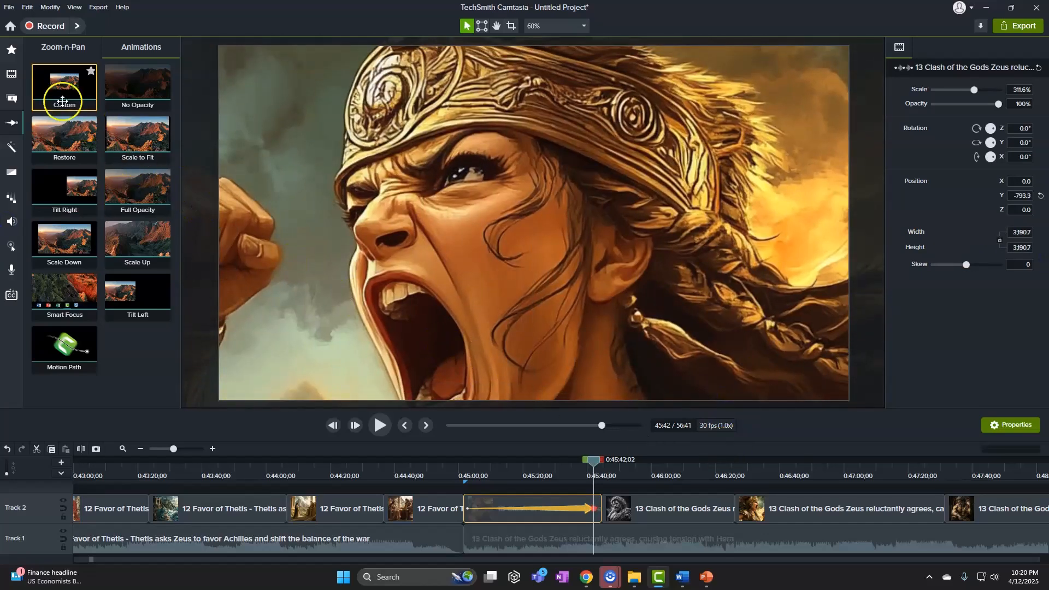
# Step: Add a Custom animation spanning the second 13 Clash of the Gods image that starts at about 333% on the bearded man's face and zooms out
pyautogui.moveTo(69, 92); pyautogui.dragTo(746, 516)
pyautogui.click(662, 514)
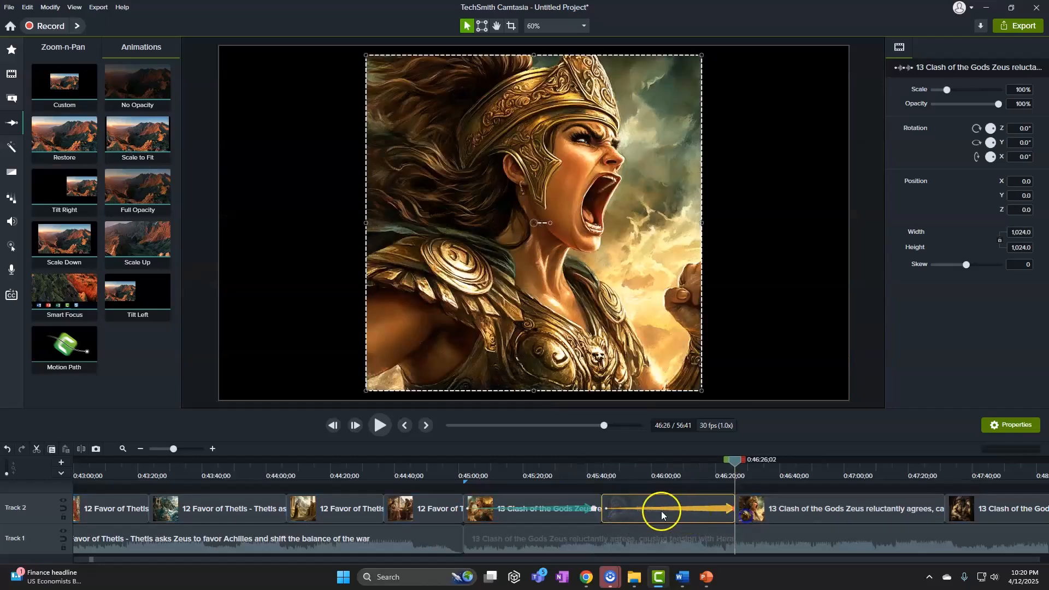
pyautogui.click(611, 508)
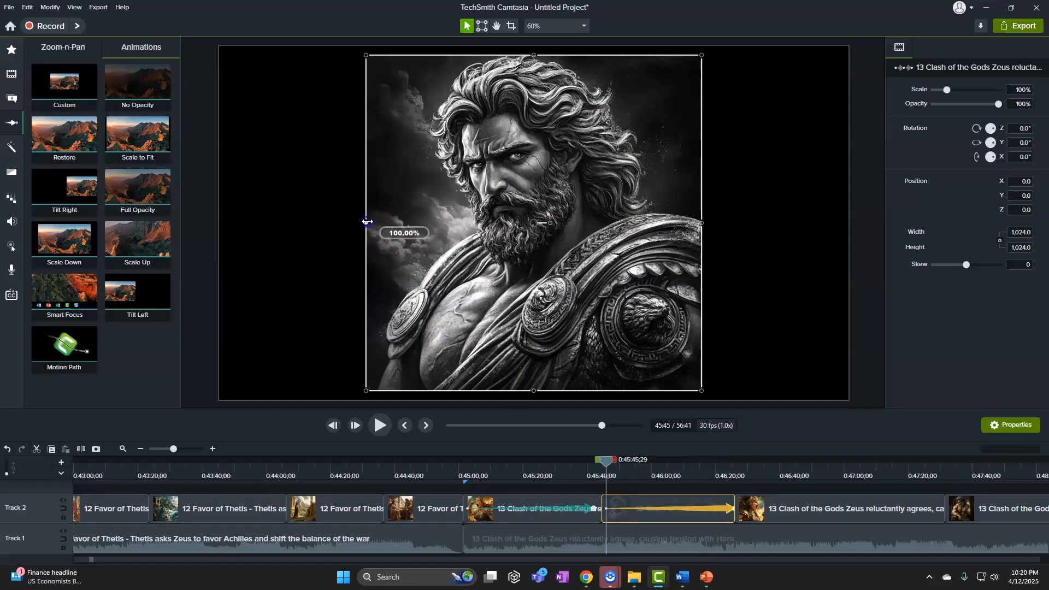
pyautogui.moveTo(366, 222); pyautogui.dragTo(1, 222)
pyautogui.moveTo(702, 223); pyautogui.dragTo(1048, 224)
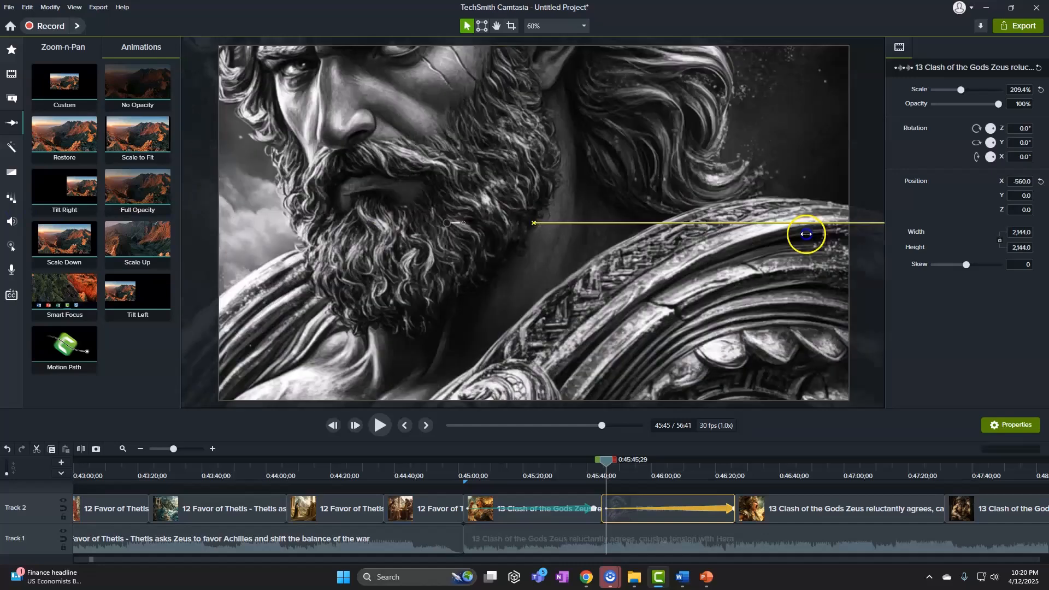
pyautogui.moveTo(674, 136); pyautogui.dragTo(677, 331)
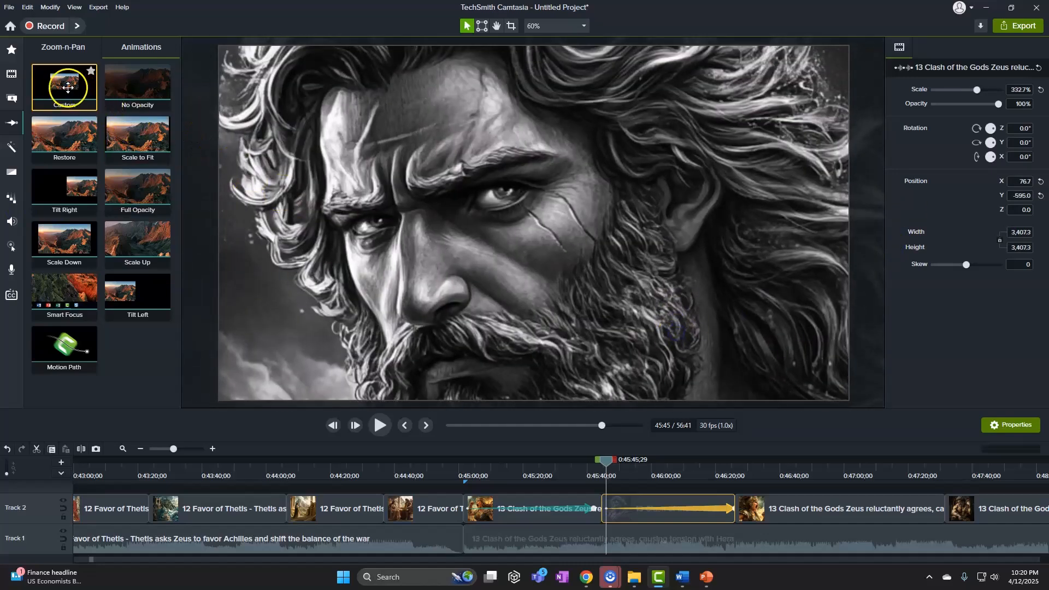
# Step: Add a Custom animation spanning the third 13 Clash of the Gods image that enlarges it to about 305%, framing the helmeted woman's shouting face
pyautogui.moveTo(68, 88); pyautogui.dragTo(938, 508)
pyautogui.click(487, 275)
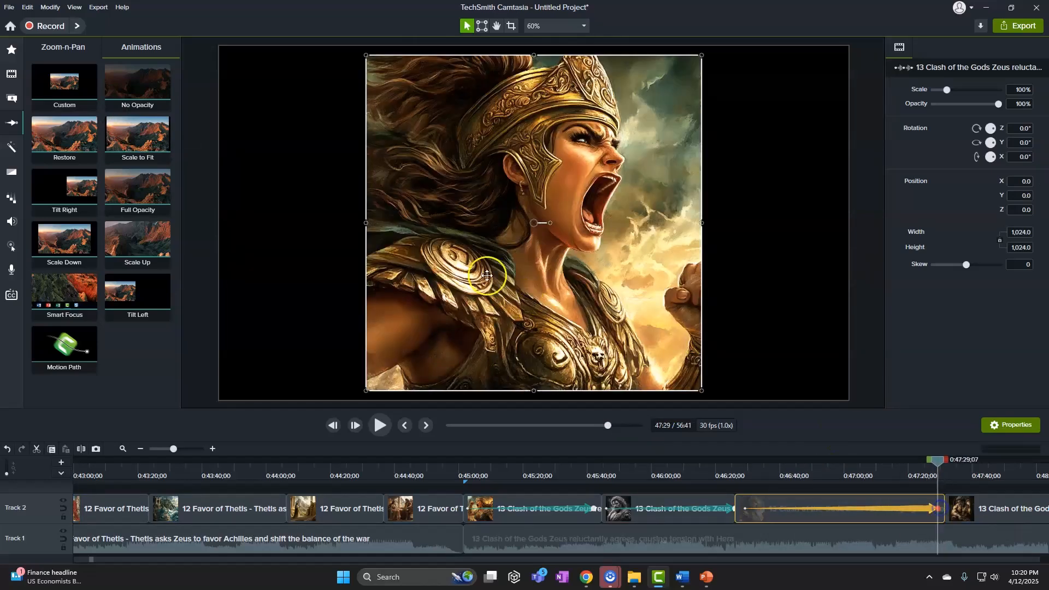
pyautogui.moveTo(366, 223); pyautogui.dragTo(1, 221)
pyautogui.moveTo(704, 222); pyautogui.dragTo(1024, 223)
pyautogui.moveTo(715, 173); pyautogui.dragTo(685, 333)
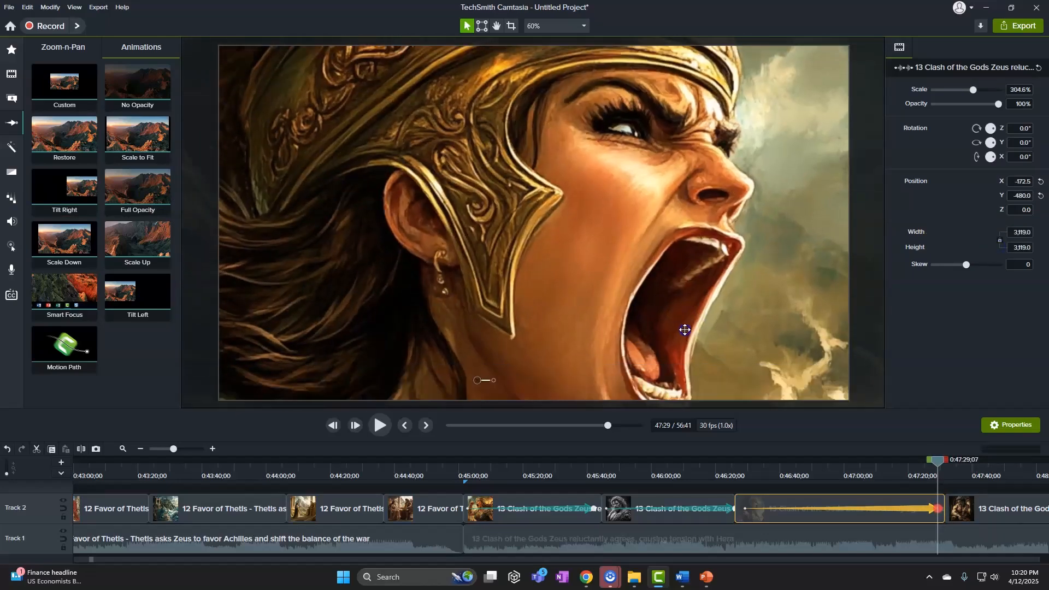
# Step: Add a Custom animation spanning the fourth 13 Clash of the Gods image that starts at about 307% on the brooding man's head and zooms out
pyautogui.moveTo(88, 100); pyautogui.dragTo(917, 516)
pyautogui.click(693, 508)
pyautogui.click(667, 510)
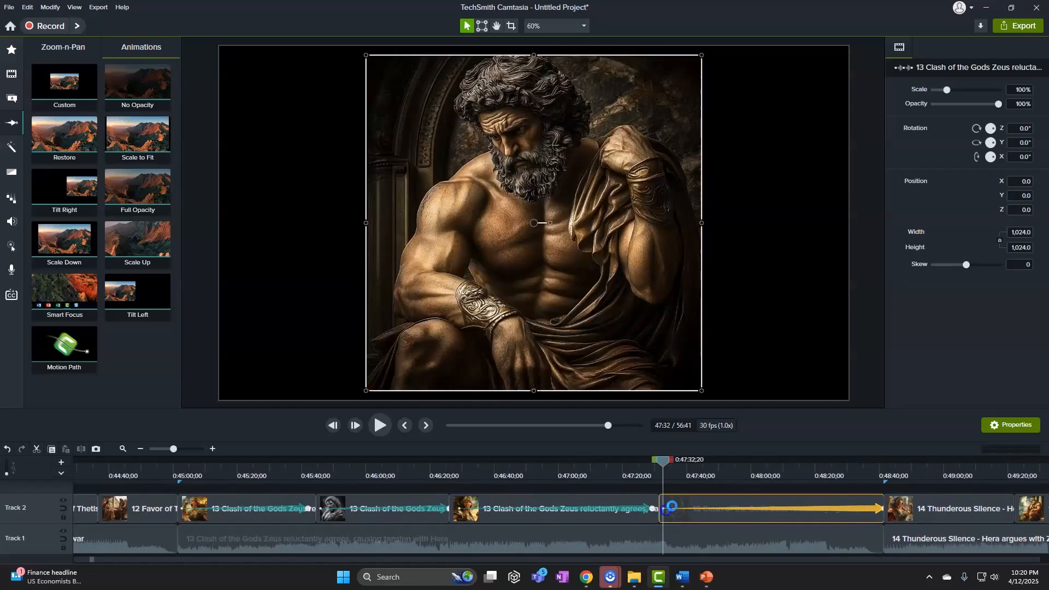
pyautogui.moveTo(364, 223); pyautogui.dragTo(65, 191)
pyautogui.moveTo(702, 223); pyautogui.dragTo(1033, 224)
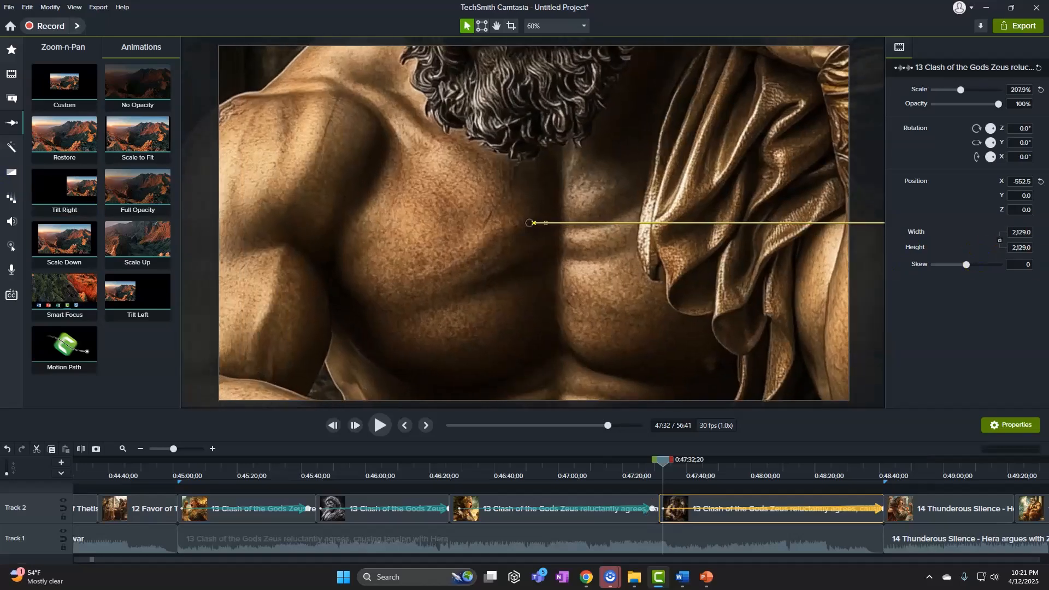
pyautogui.moveTo(680, 156); pyautogui.dragTo(680, 379)
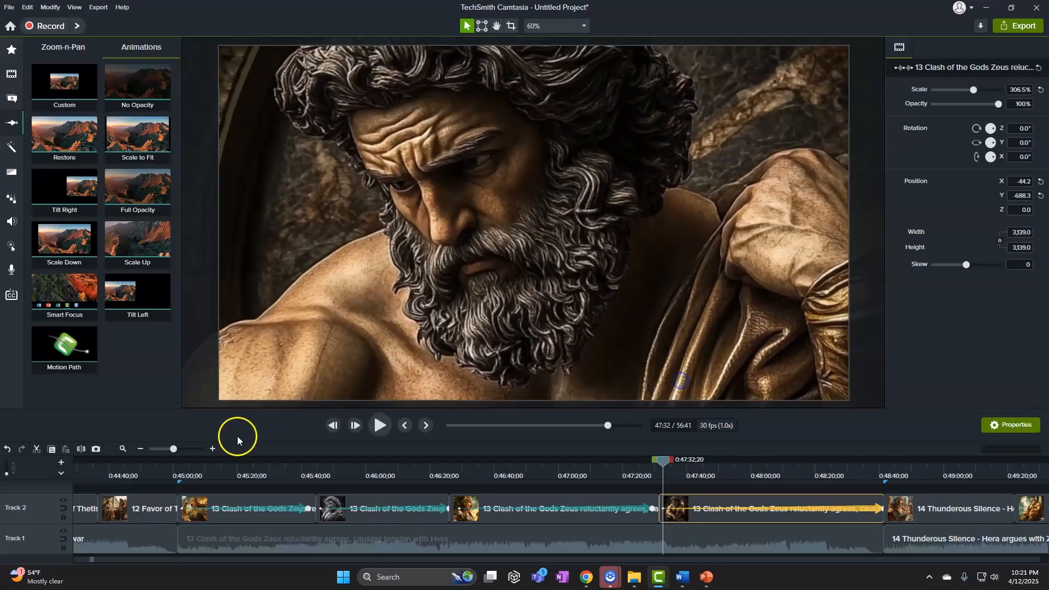
pyautogui.moveTo(165, 461); pyautogui.dragTo(878, 533)
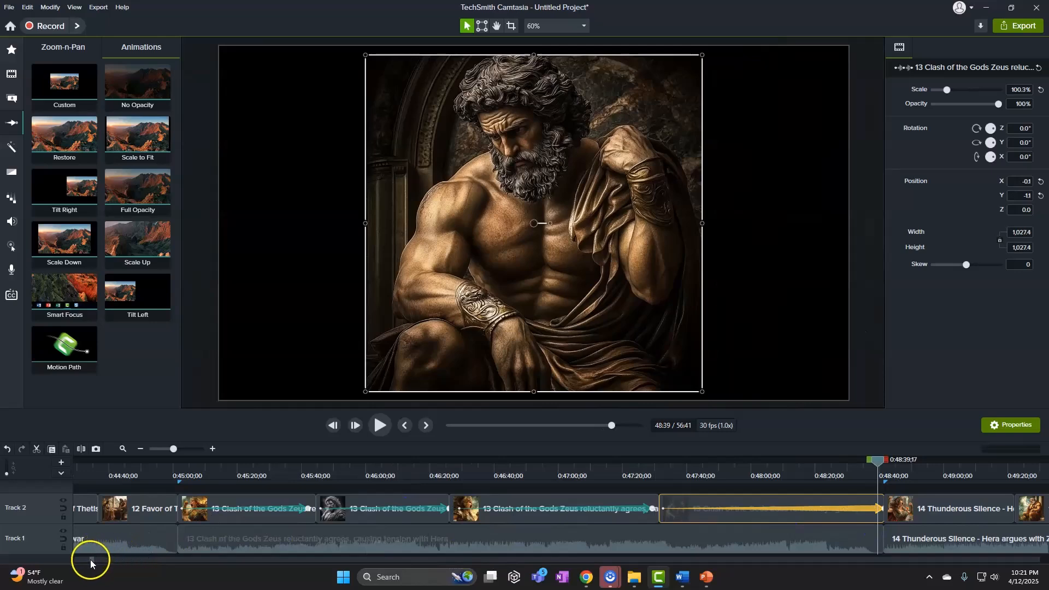
# Step: Select all media on the timeline and try applying Audio Compression to every song on Track 1
pyautogui.moveTo(90, 560); pyautogui.dragTo(77, 560)
pyautogui.click(126, 544)
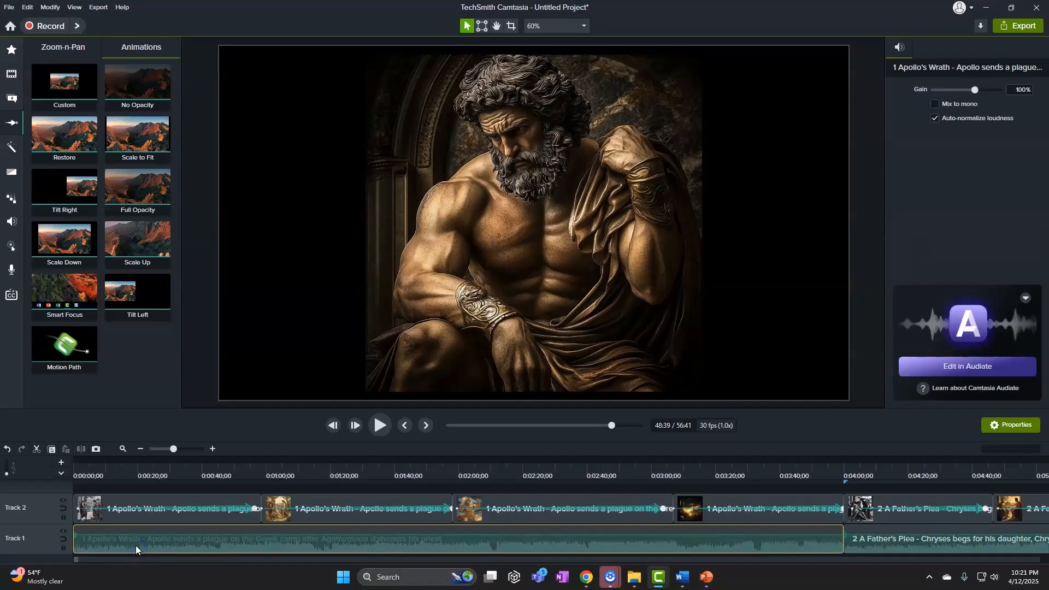
pyautogui.hotkey('ctrl', 'a')
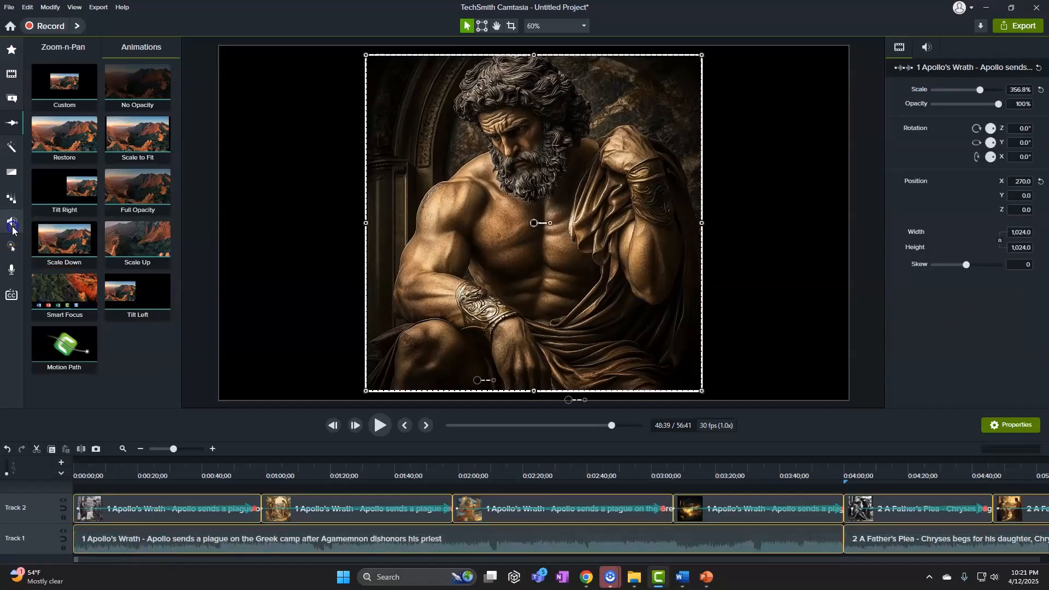
pyautogui.click(12, 224)
pyautogui.moveTo(130, 116)
pyautogui.mouseDown()
pyautogui.moveTo(204, 398)
pyautogui.moveTo(206, 541)
pyautogui.mouseUp()
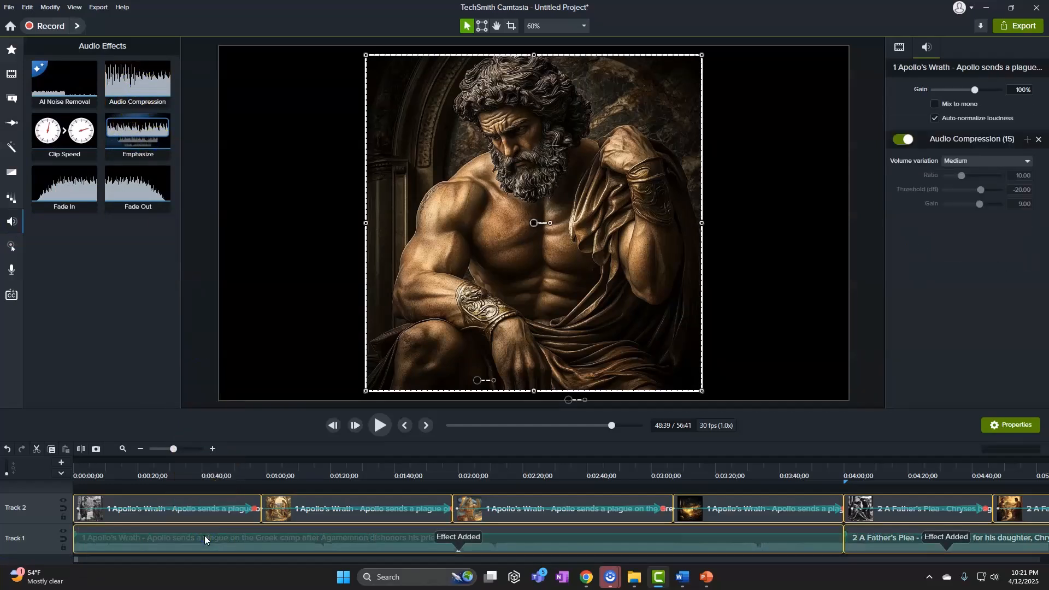
pyautogui.click(189, 510)
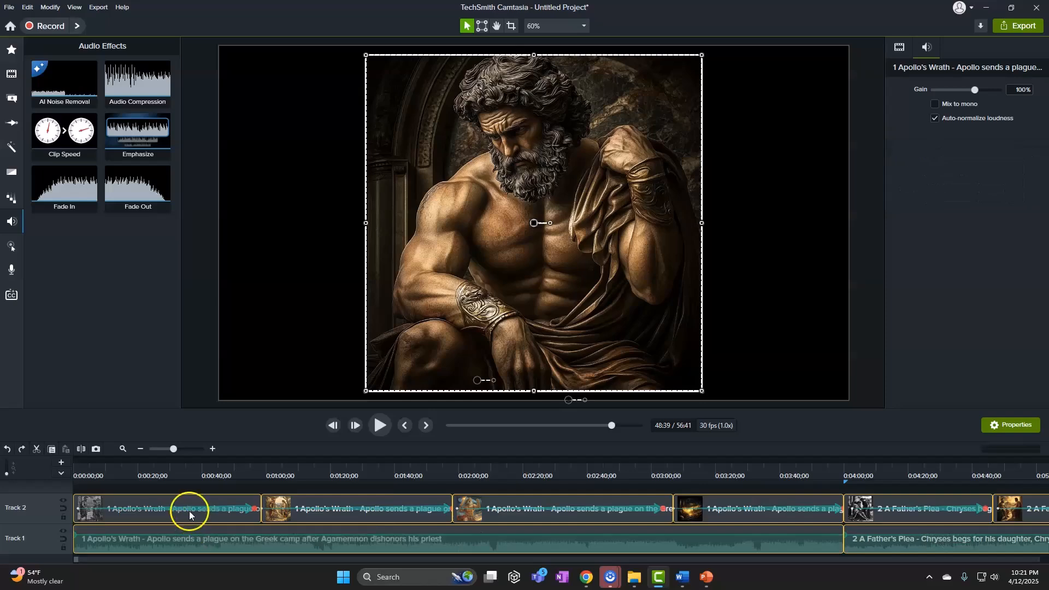
# Step: Review the available export destinations for the project
pyautogui.click(168, 461)
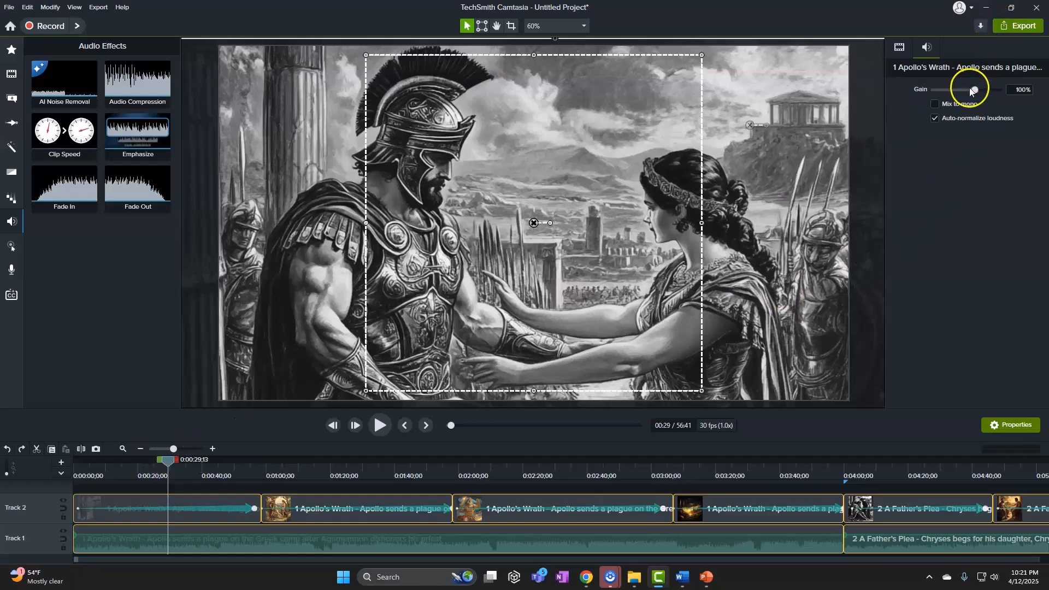
pyautogui.click(1016, 26)
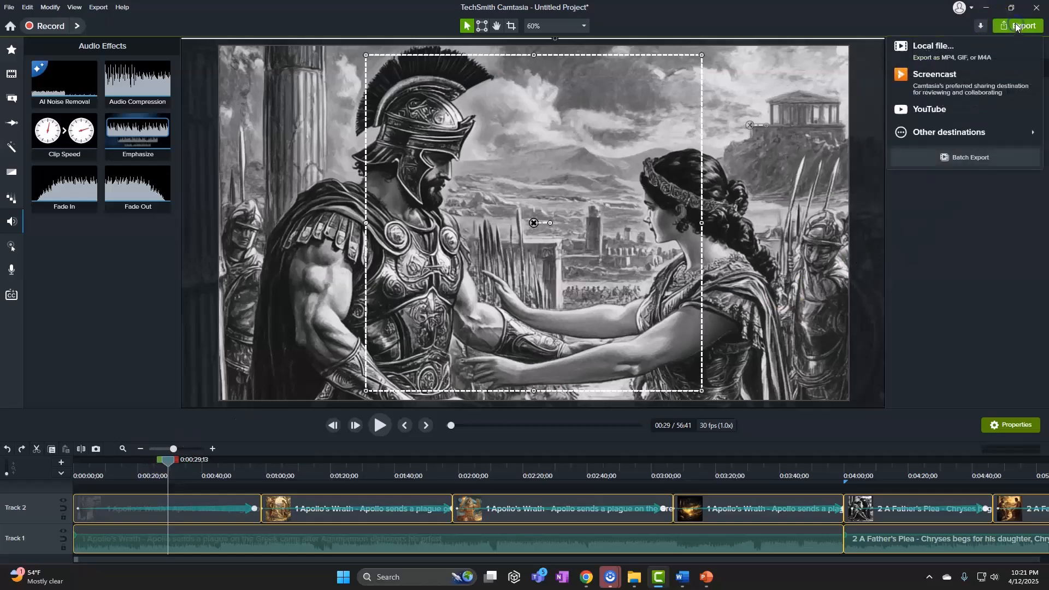
pyautogui.click(891, 18)
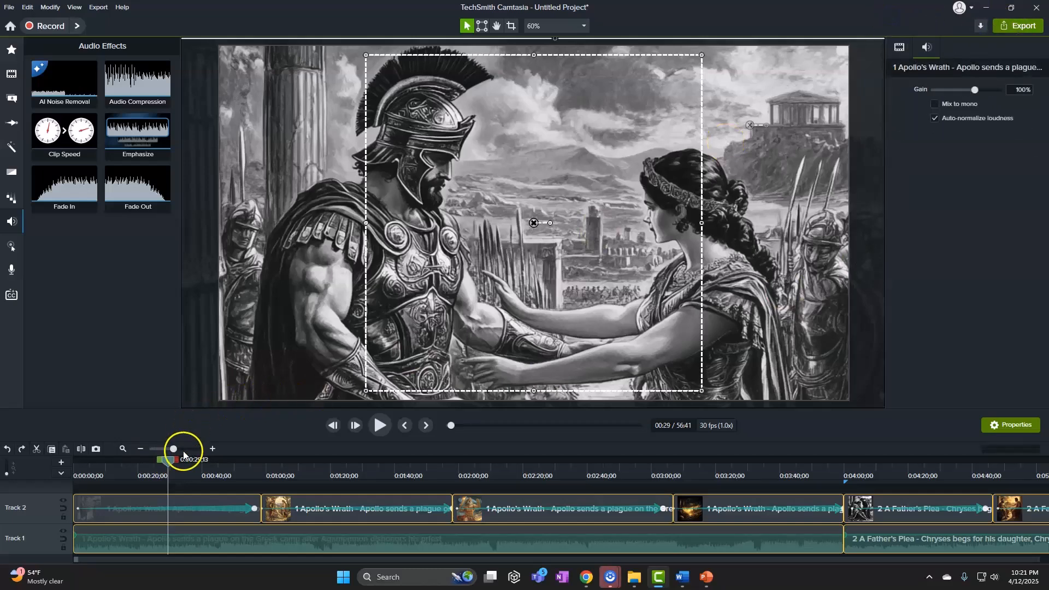
pyautogui.moveTo(171, 461); pyautogui.dragTo(454, 477)
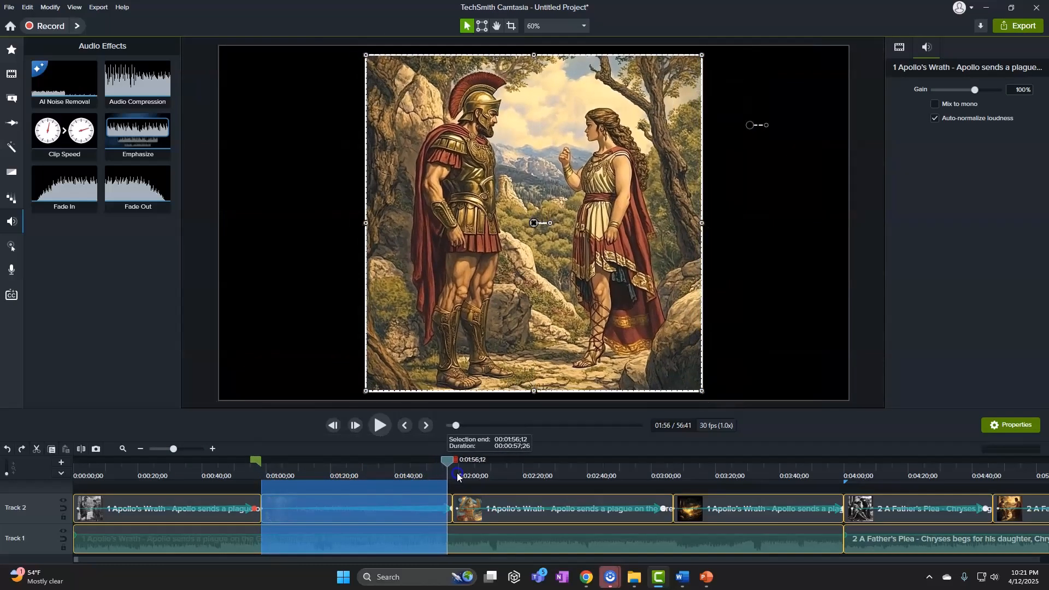
pyautogui.click(79, 470)
pyautogui.moveTo(79, 470); pyautogui.dragTo(72, 471)
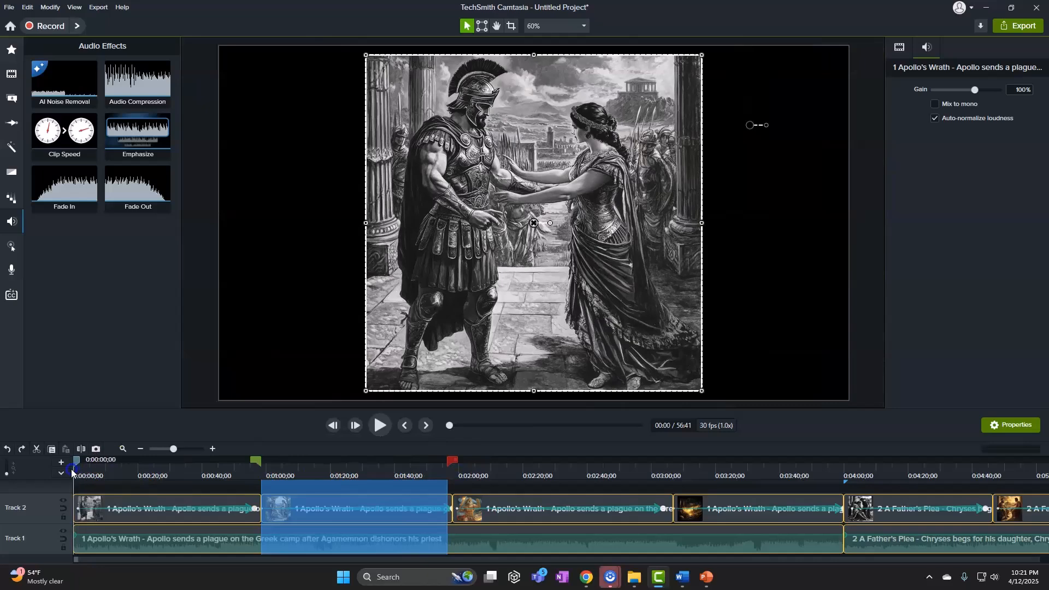
pyautogui.doubleClick(70, 466)
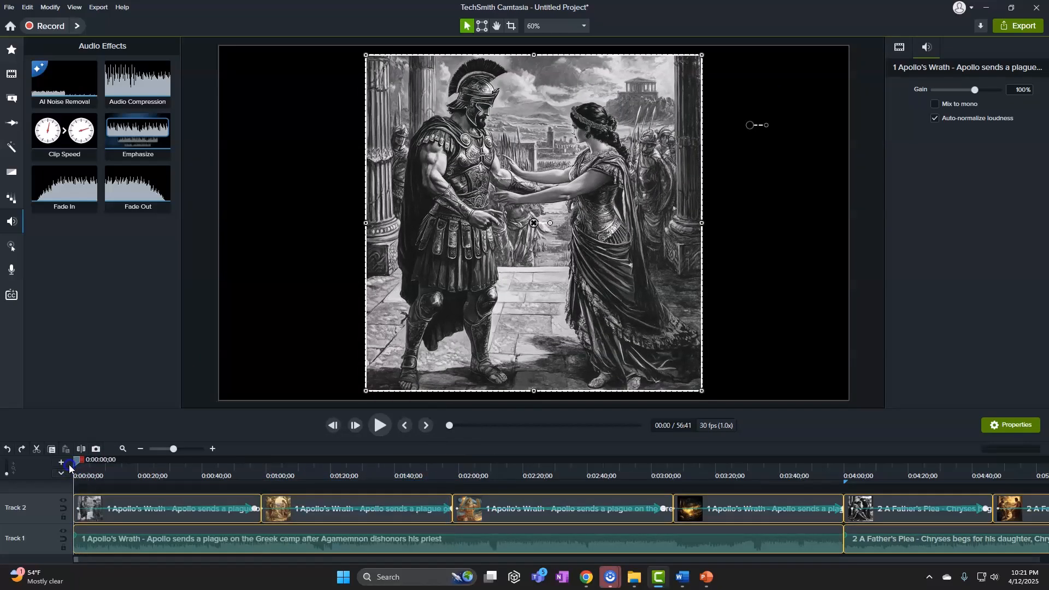
# Step: Show the song markers above the tracks and try a timeline selection covering the 2 A Father's Plea section
pyautogui.moveTo(172, 453); pyautogui.dragTo(163, 451)
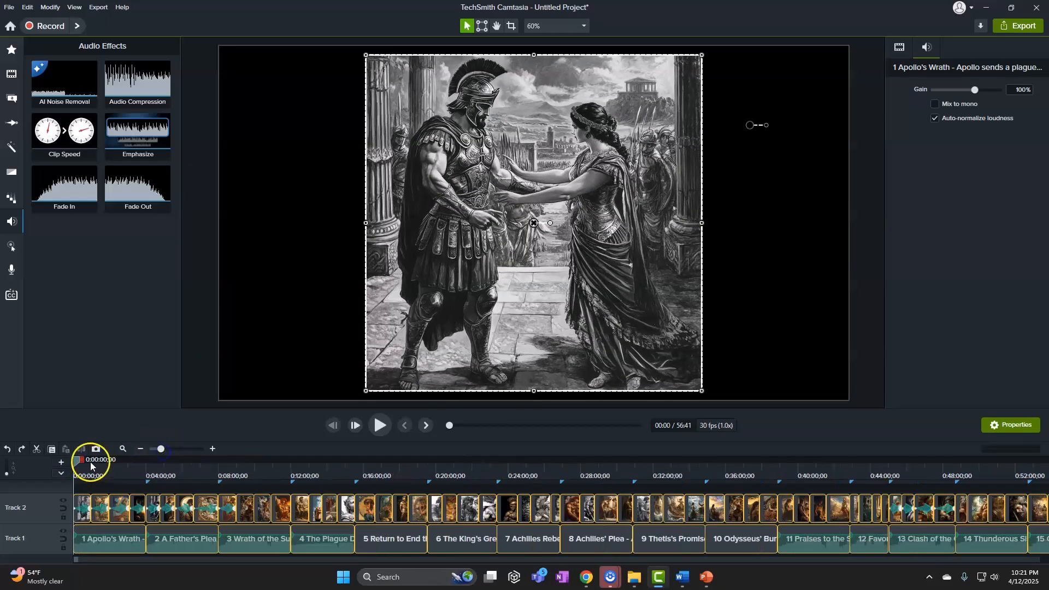
pyautogui.moveTo(78, 461)
pyautogui.mouseDown()
pyautogui.moveTo(244, 470)
pyautogui.moveTo(220, 469)
pyautogui.mouseUp()
pyautogui.click(62, 474)
pyautogui.click(269, 462)
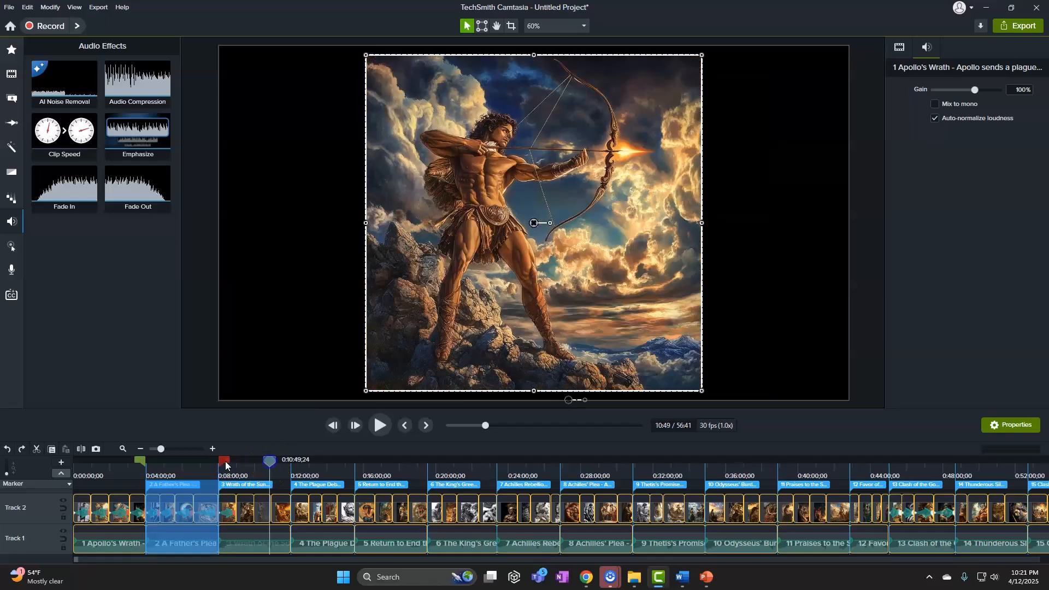
pyautogui.click(220, 464)
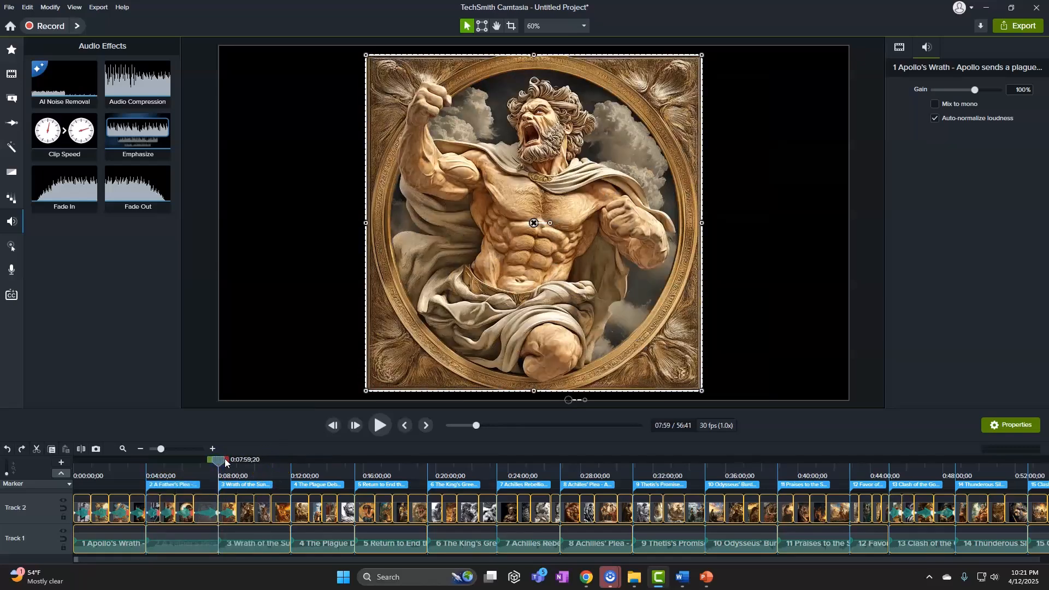
# Step: Select the 3 Wrath of the Sun section from 8:00 to 12:00 and try Export Timeline Selection As on it
pyautogui.moveTo(228, 463); pyautogui.dragTo(299, 460)
pyautogui.rightClick(258, 546)
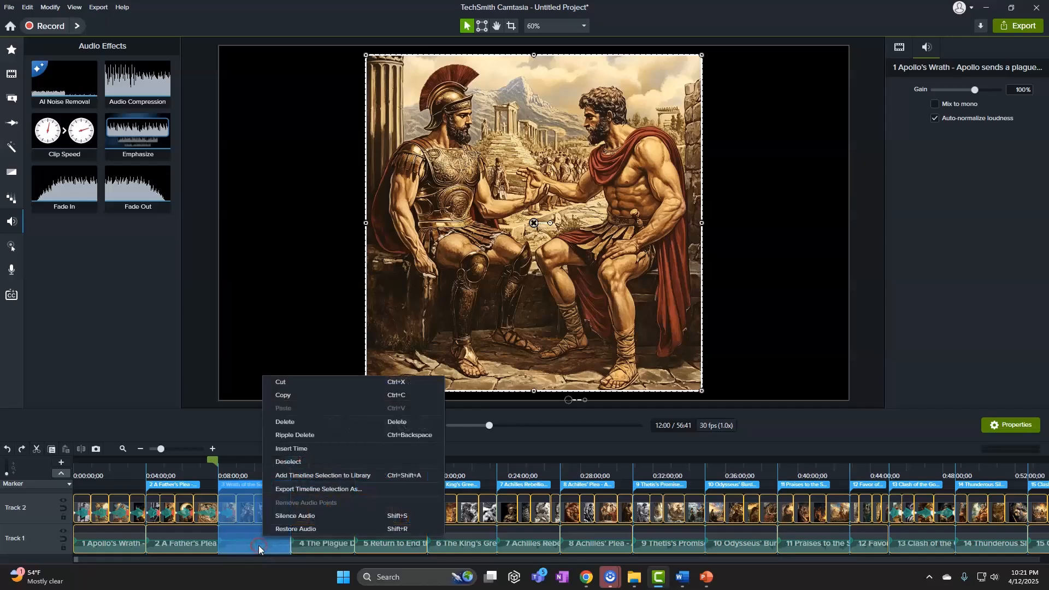
pyautogui.click(293, 489)
pyautogui.click(174, 427)
pyautogui.click(221, 463)
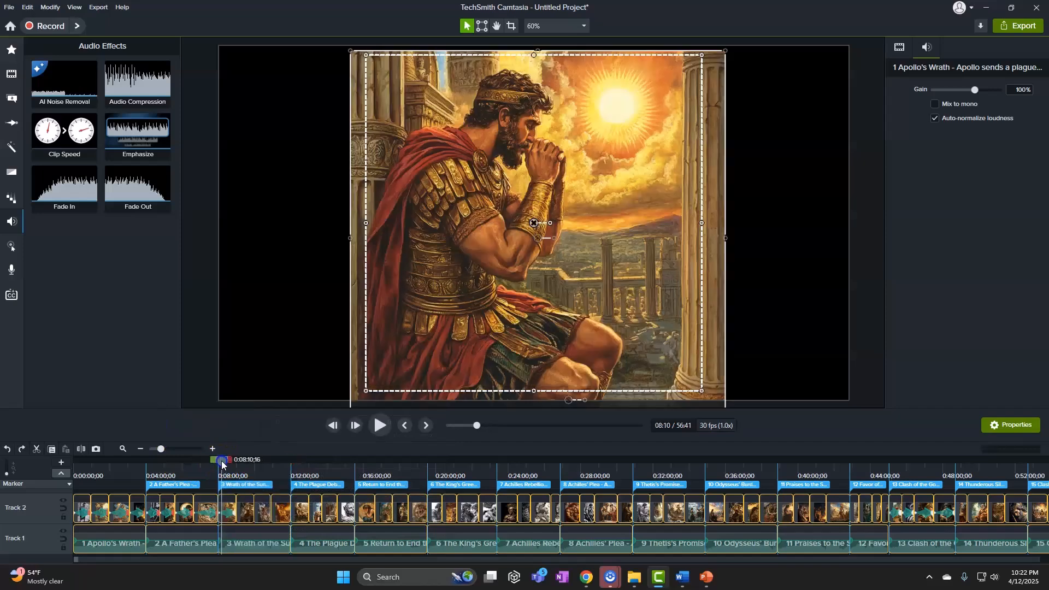
pyautogui.moveTo(222, 463); pyautogui.dragTo(214, 465)
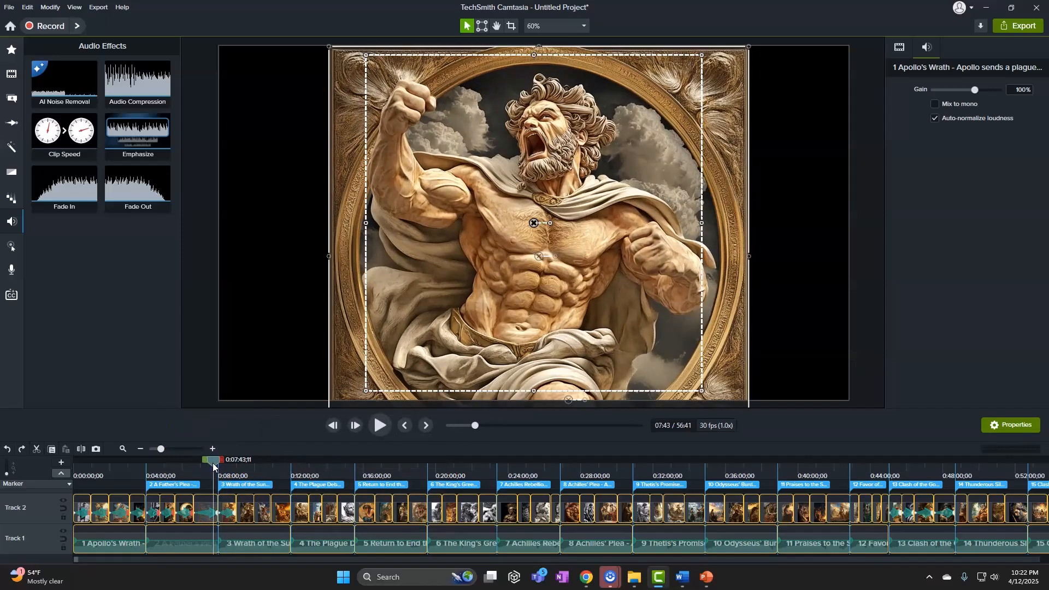